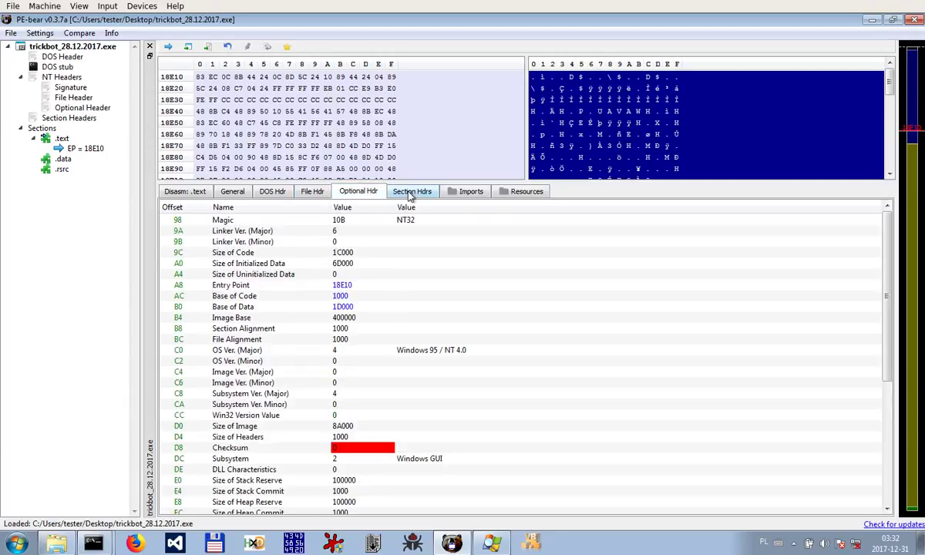
Examine the imports and resources of trickbot_28.12.2017.exe and minimise the viewer
{"action": "left_click", "coordinate": [472, 192]}
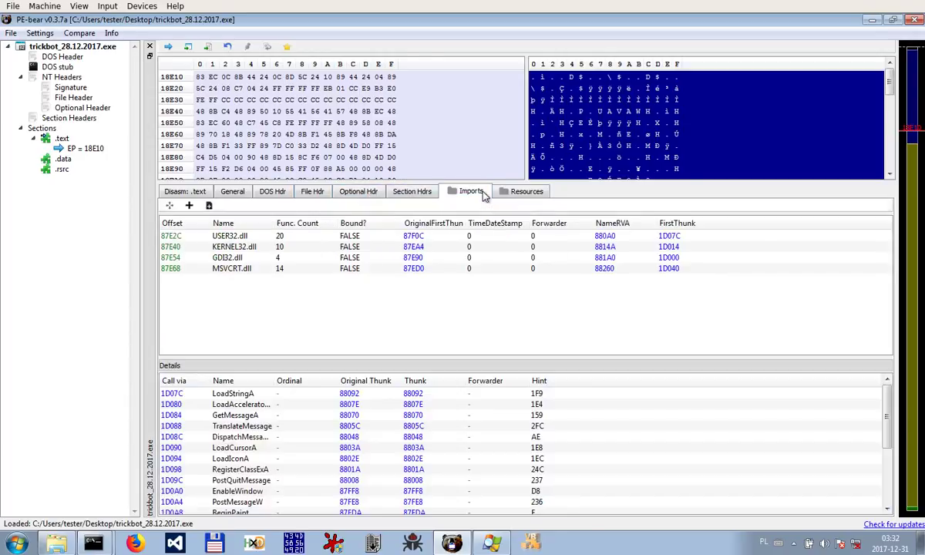
{"action": "left_click", "coordinate": [527, 192]}
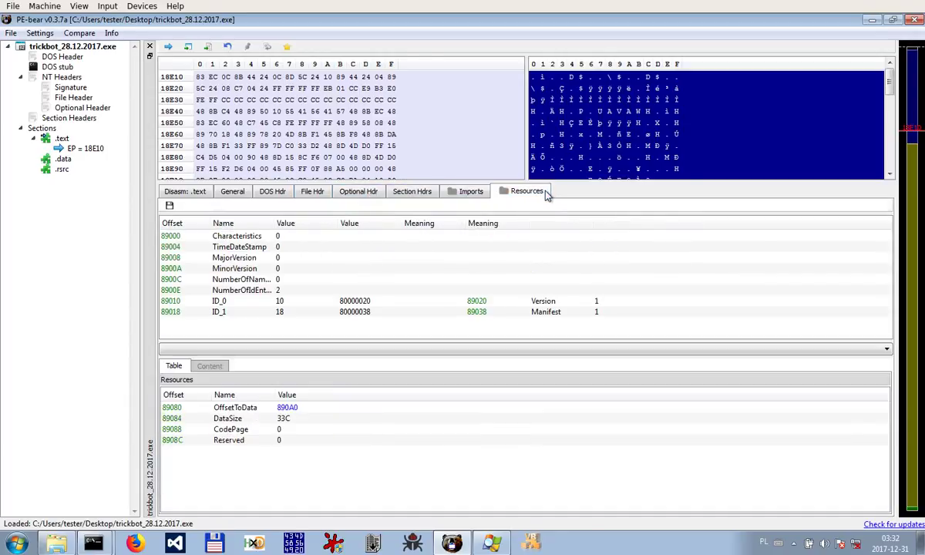
{"action": "left_click", "coordinate": [872, 19]}
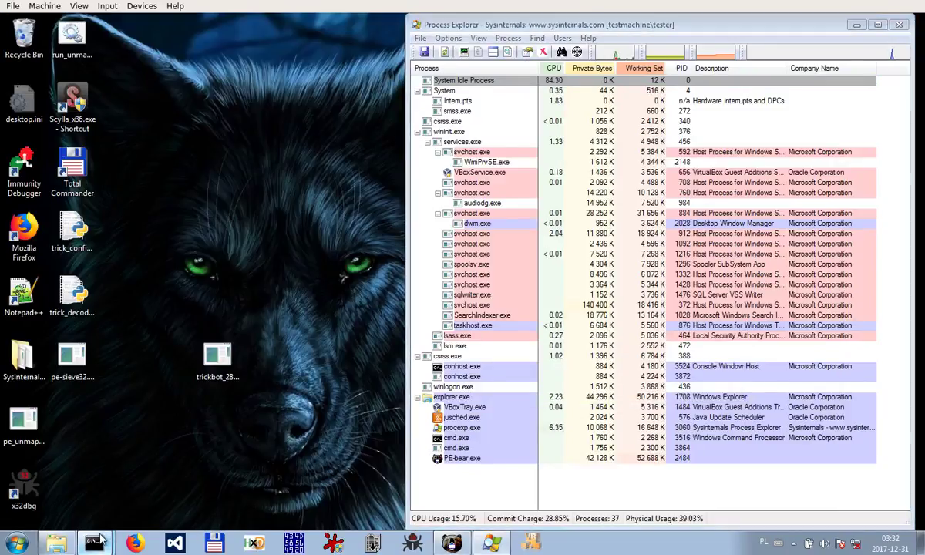
Switch to Command Prompt and run pe-sieve32.exe without arguments to show its usage help
{"action": "mouse_move", "coordinate": [94, 543]}
{"action": "left_click", "coordinate": [95, 461]}
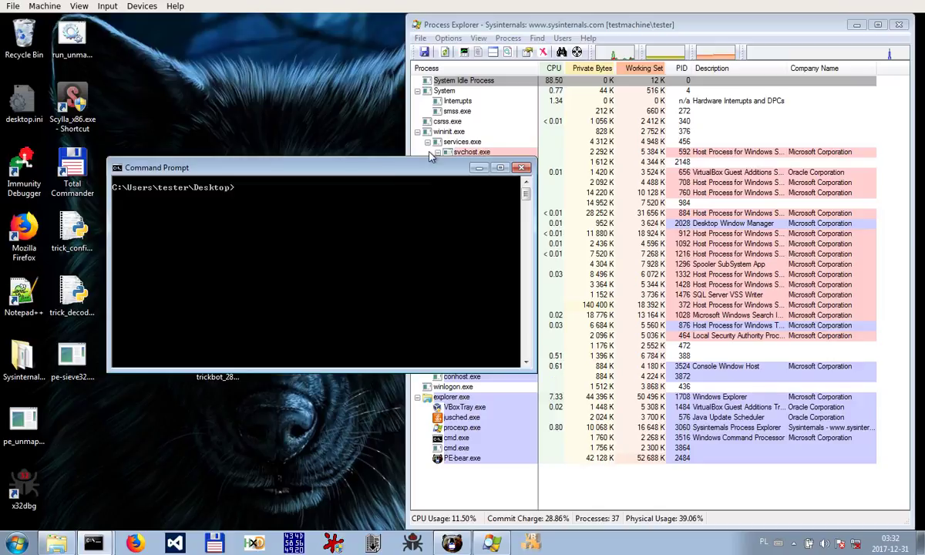
{"action": "type", "text": "pe-"}
{"action": "key", "text": "Tab"}
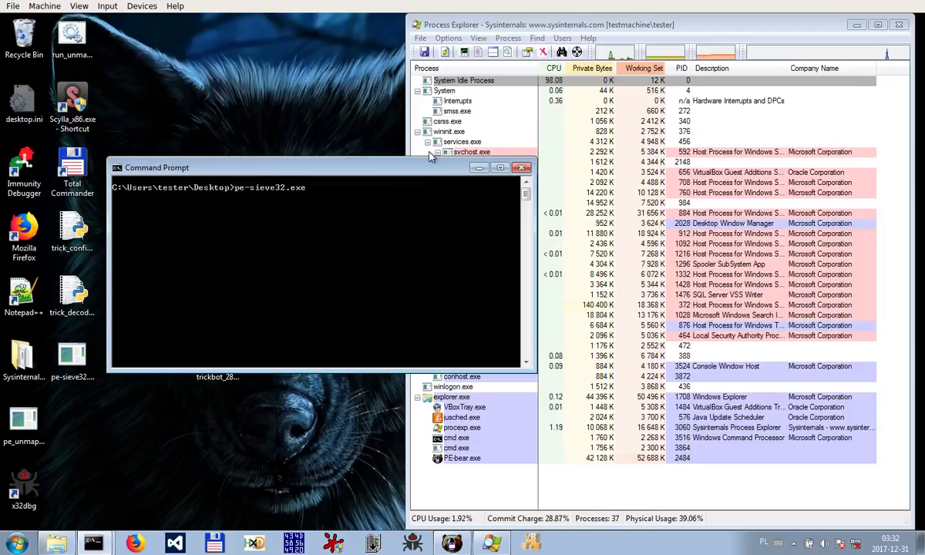
{"action": "key", "text": "Return"}
{"action": "type", "text": "pe"}
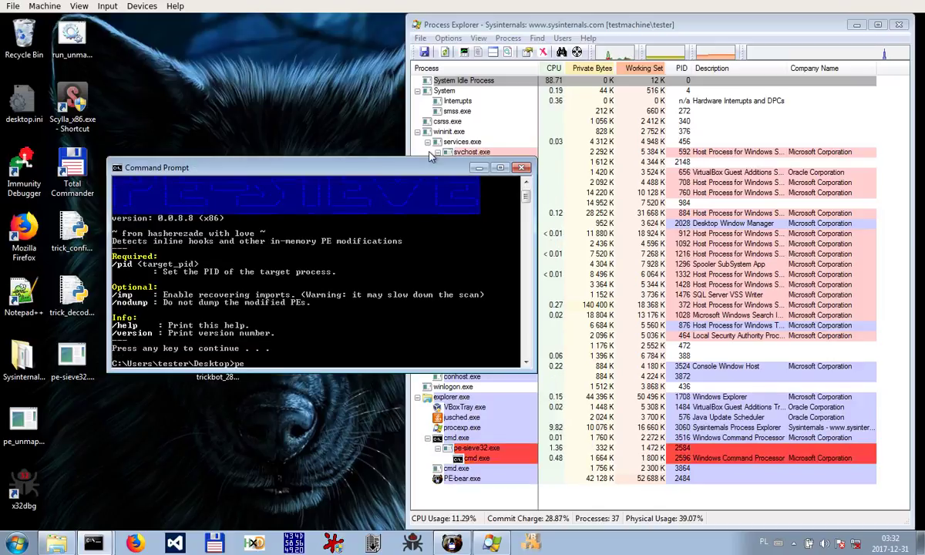
{"action": "type", "text": "_"}
{"action": "key", "text": "Tab"}
{"action": "key", "text": "BackSpace"}
{"action": "key", "text": "BackSpace"}
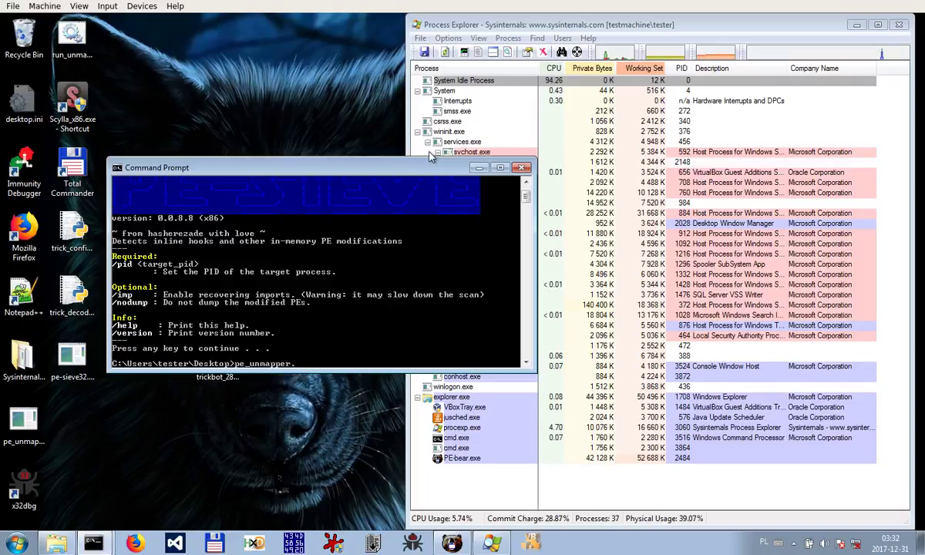
Enter pe-sieve32.exe at the prompt without running it and minimise Command Prompt
{"action": "type", "text": "pe-"}
{"action": "key", "text": "Tab"}
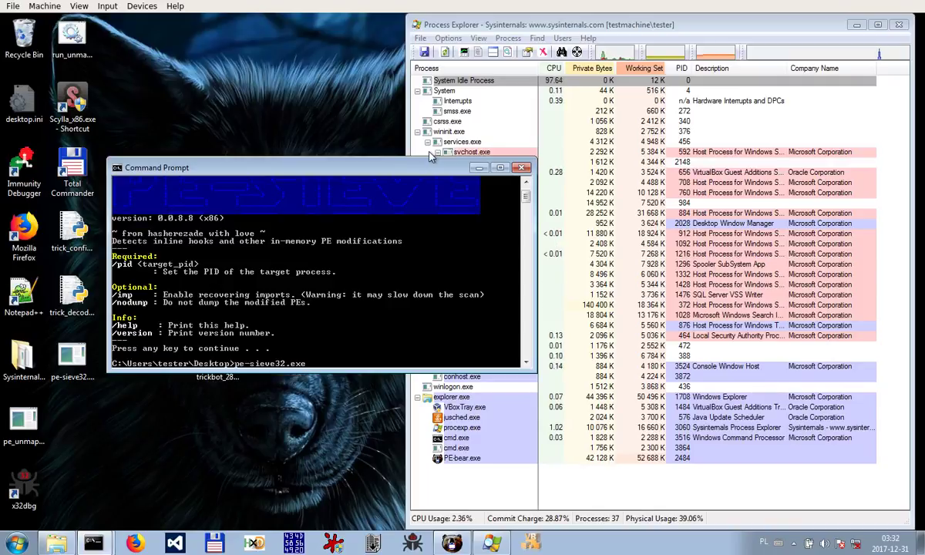
{"action": "left_click", "coordinate": [479, 168]}
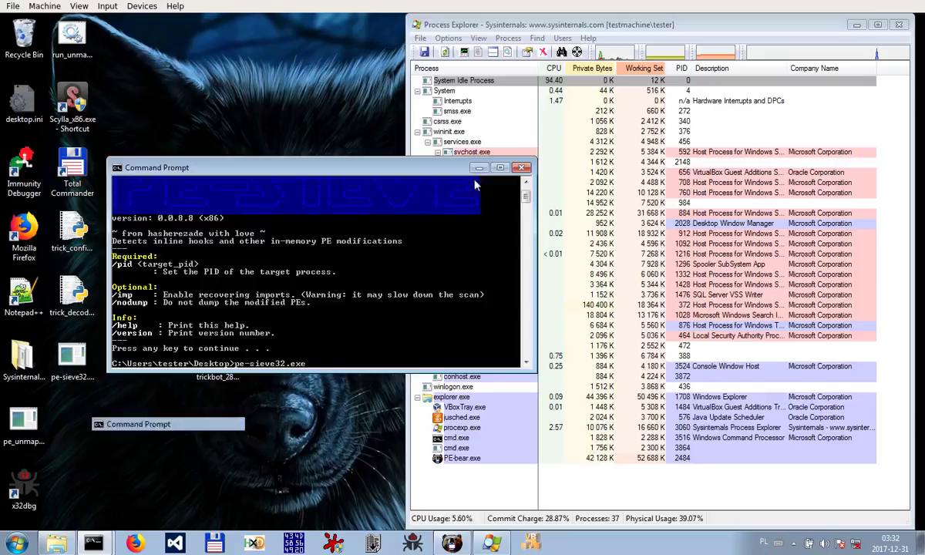
Launch the trickbot_28.12.2017.exe sample from the desktop and open its process properties in Process Explorer
{"action": "double_click", "coordinate": [219, 366]}
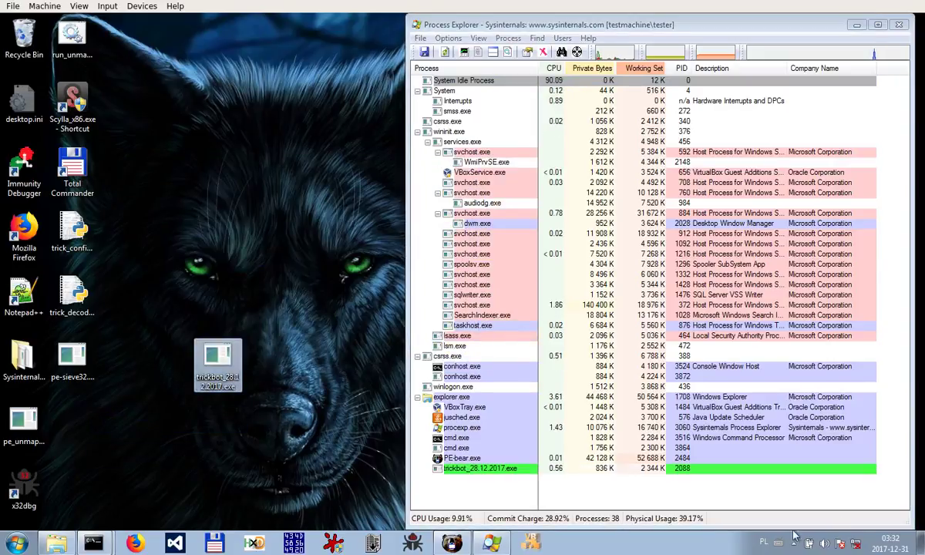
{"action": "left_click", "coordinate": [493, 468]}
{"action": "right_click", "coordinate": [493, 468]}
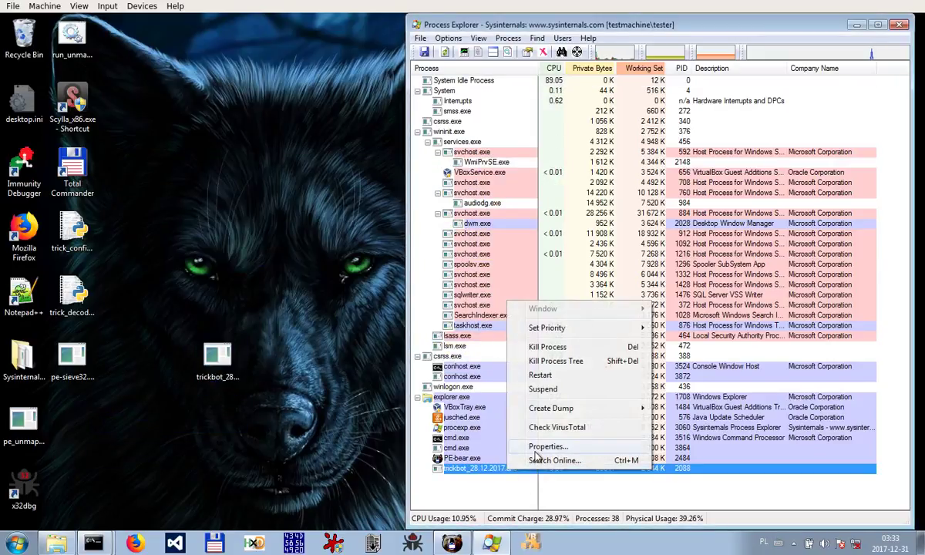
{"action": "left_click", "coordinate": [508, 446]}
{"action": "left_click_drag", "start_coordinate": [154, 51], "coordinate": [527, 74]}
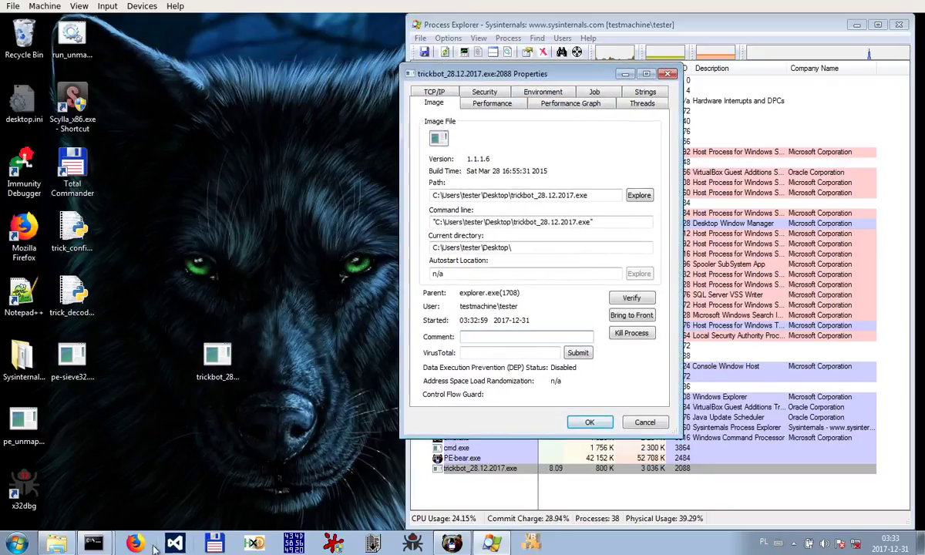
Return to Command Prompt and scan process 2088 with pe-sieve32.exe
{"action": "mouse_move", "coordinate": [98, 544]}
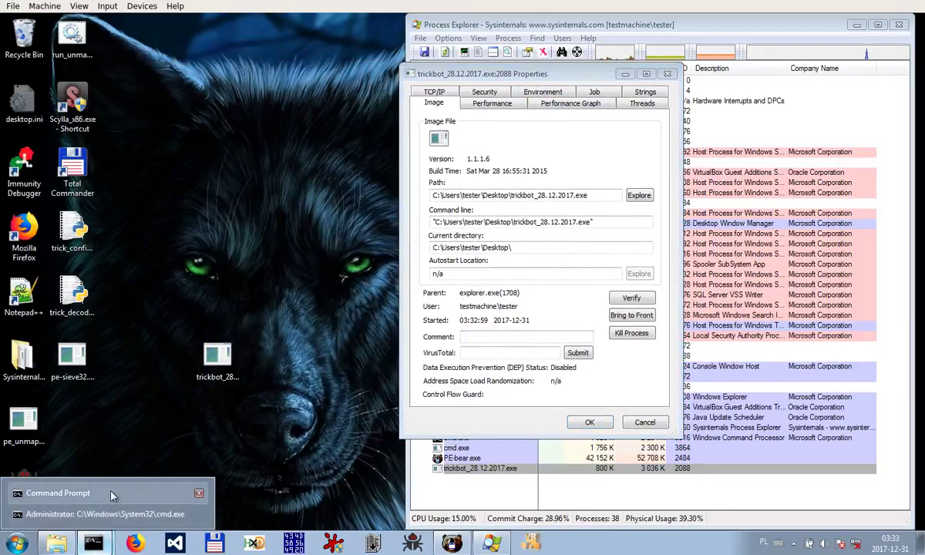
{"action": "left_click", "coordinate": [92, 494]}
{"action": "type", "text": "20"}
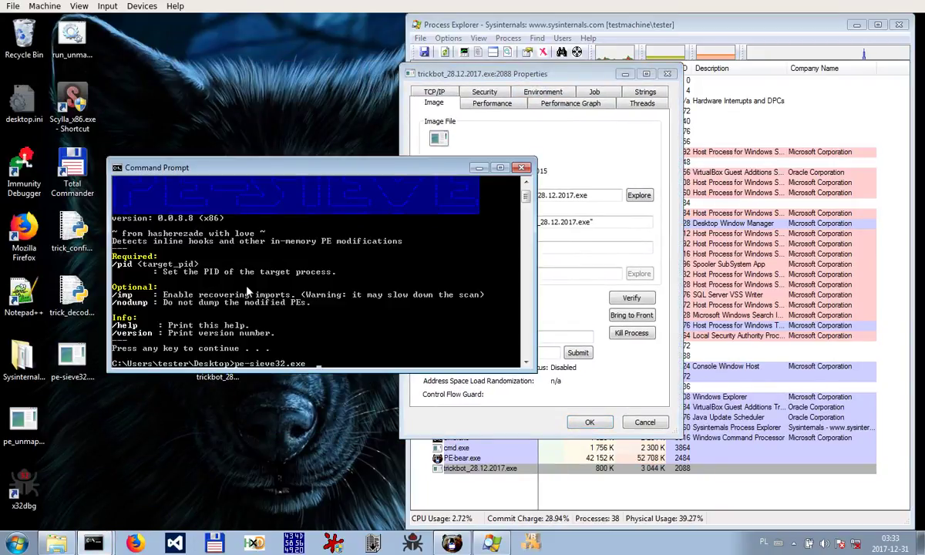
{"action": "type", "text": "88"}
{"action": "key", "text": "Return"}
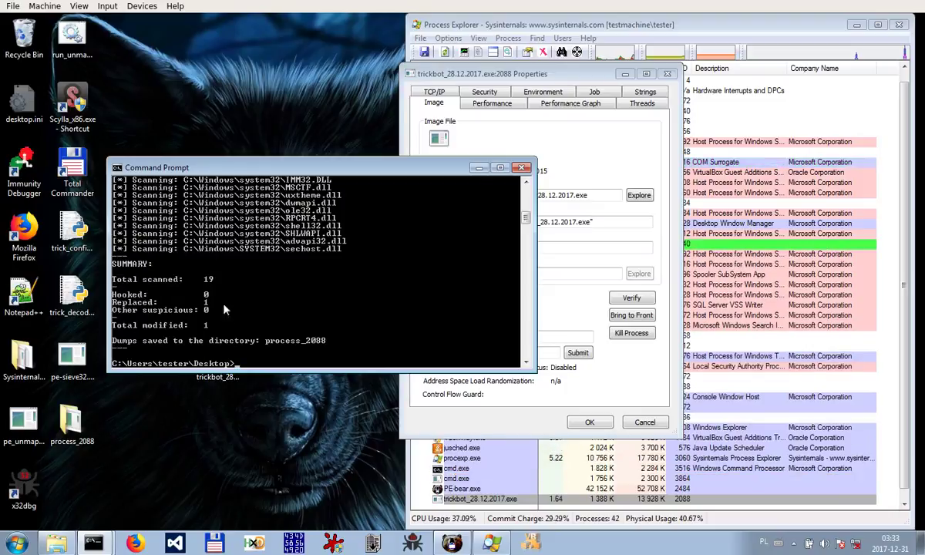
Open the process_2088 dump folder and load 400000.trickbot_28.12.2017.exe into PE-bear
{"action": "double_click", "coordinate": [71, 420]}
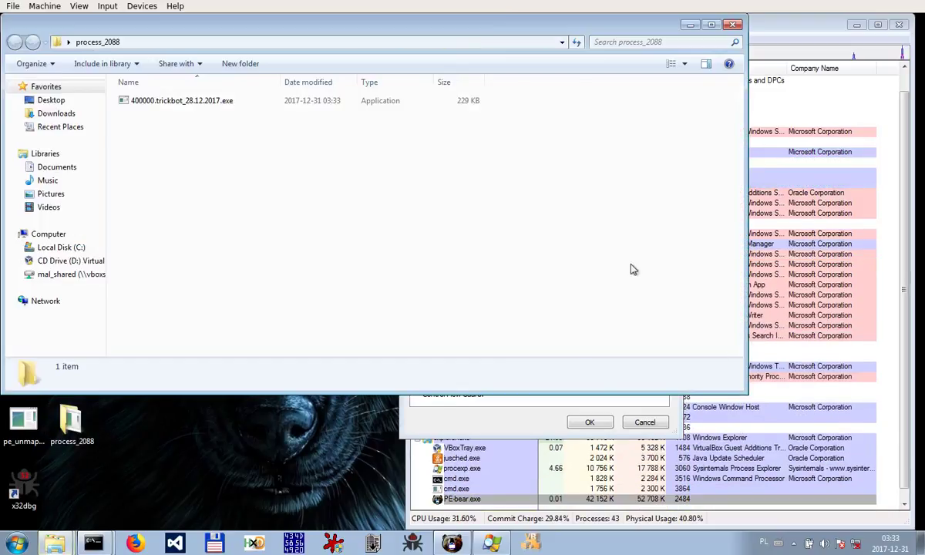
{"action": "left_click", "coordinate": [161, 103]}
{"action": "left_click", "coordinate": [445, 544]}
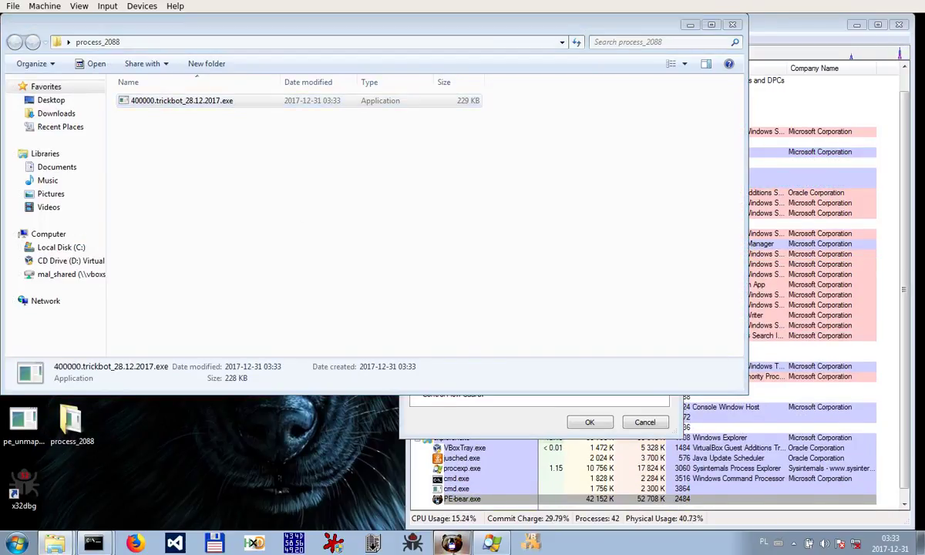
{"action": "left_click_drag", "start_coordinate": [132, 18], "coordinate": [415, 97]}
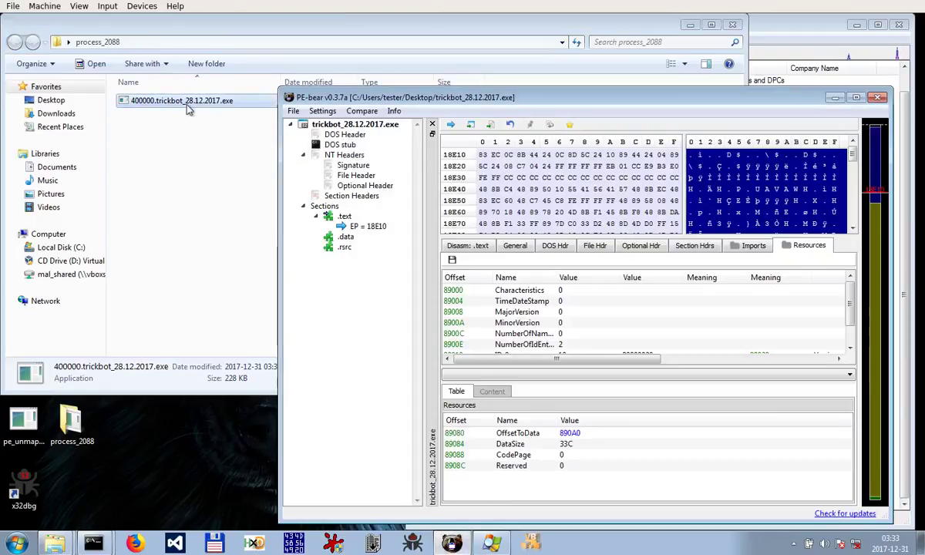
{"action": "left_click_drag", "start_coordinate": [196, 105], "coordinate": [372, 365]}
{"action": "left_click", "coordinate": [370, 361]}
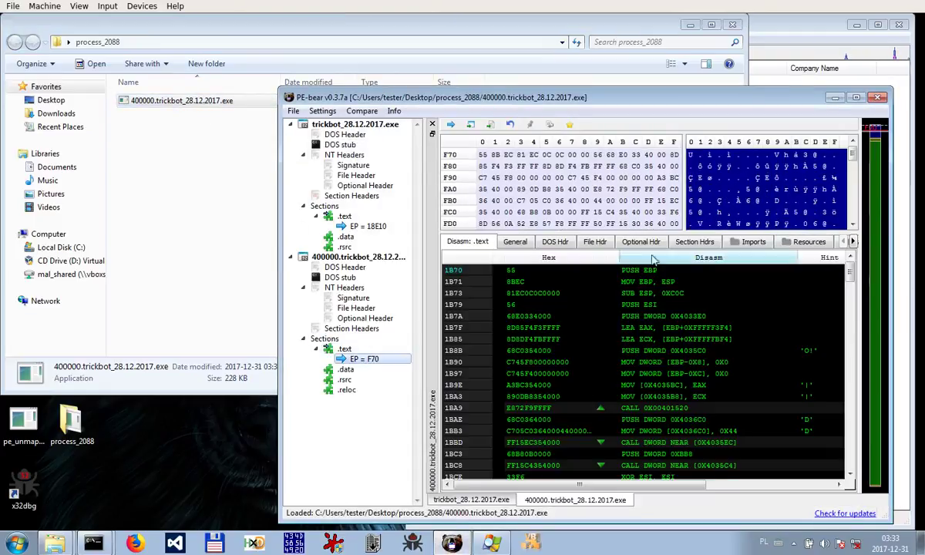
Show the RC Data resources of the dumped executable in a maximised window and follow entry 0's data RVA 4110
{"action": "left_click", "coordinate": [804, 244]}
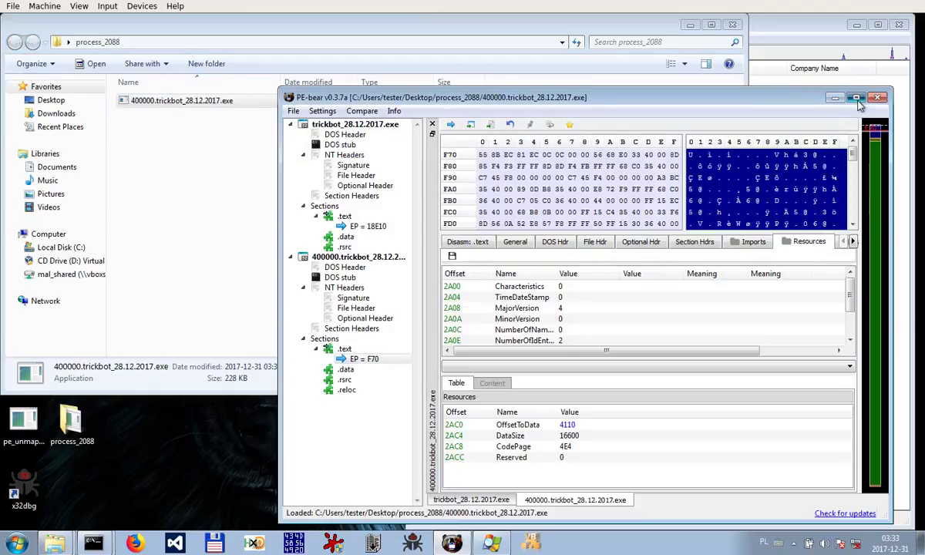
{"action": "double_click", "coordinate": [801, 98]}
{"action": "left_click", "coordinate": [606, 299]}
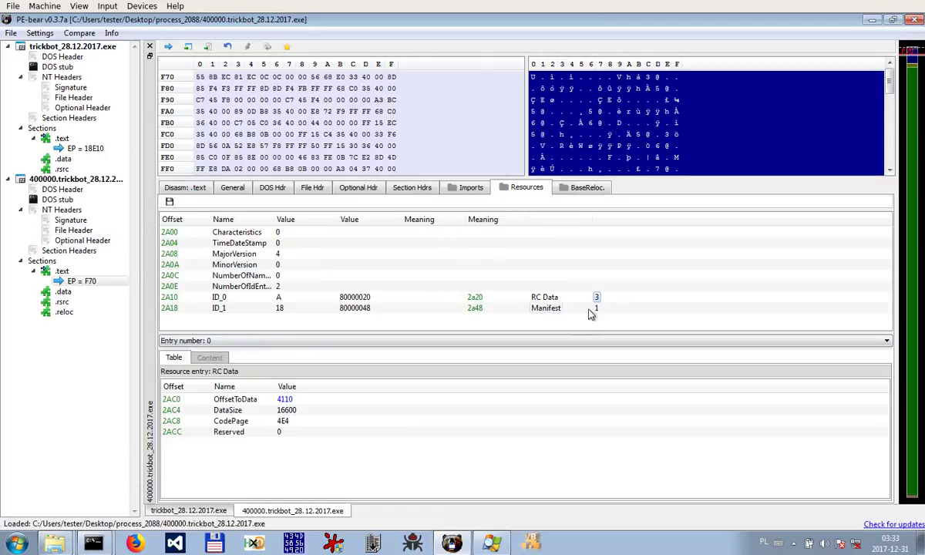
{"action": "left_click", "coordinate": [287, 399]}
{"action": "right_click", "coordinate": [289, 401]}
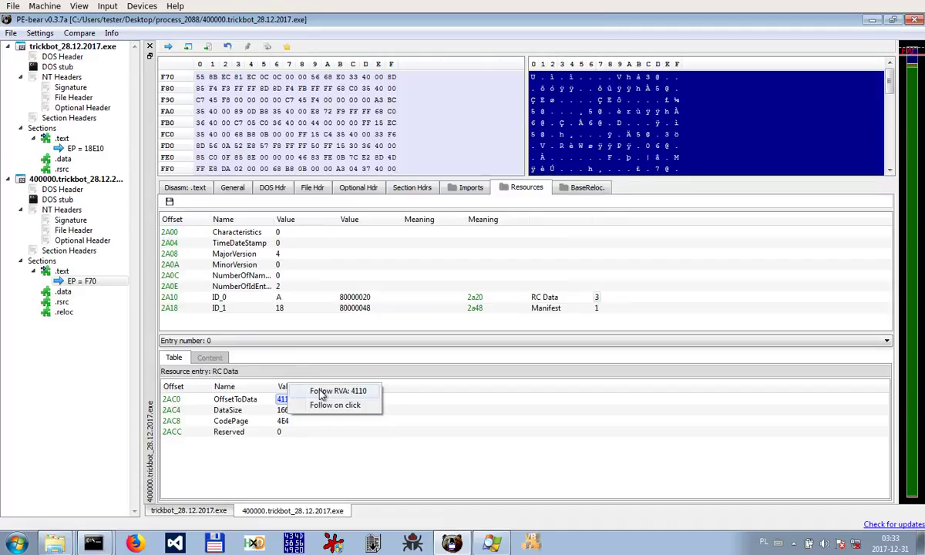
{"action": "left_click", "coordinate": [323, 393]}
Switch to RC Data entry number 1 and follow its data RVA 1A710 in the hex view
{"action": "left_click", "coordinate": [376, 341]}
{"action": "left_click", "coordinate": [353, 365]}
{"action": "right_click", "coordinate": [296, 401]}
{"action": "left_click", "coordinate": [320, 396]}
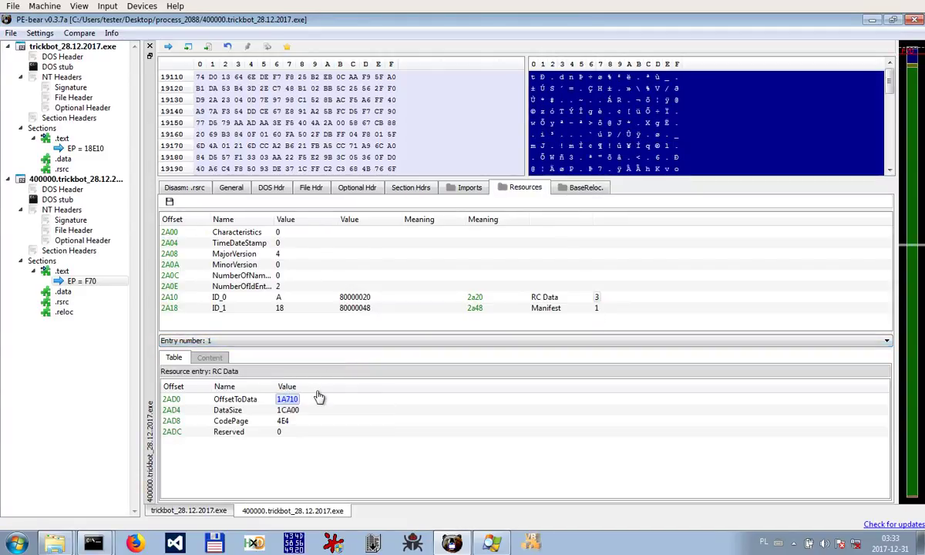
Save the executable's resources into a new folder named trick_payloads on the Desktop
{"action": "left_click", "coordinate": [168, 203]}
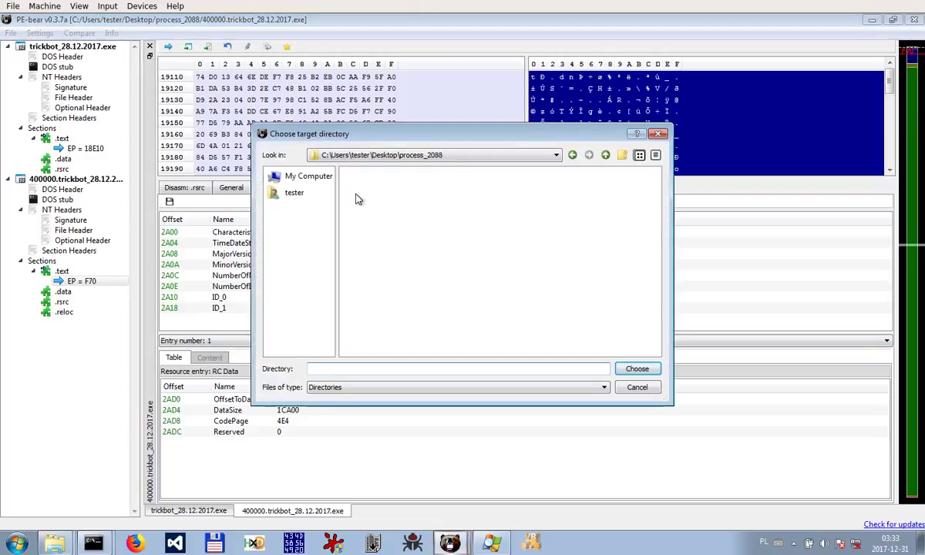
{"action": "left_click", "coordinate": [294, 193]}
{"action": "double_click", "coordinate": [377, 201]}
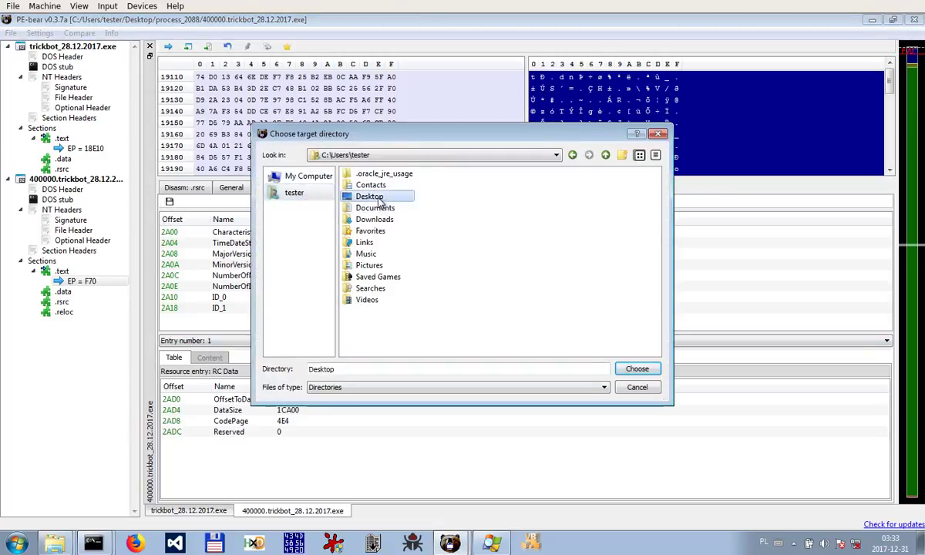
{"action": "right_click", "coordinate": [432, 245]}
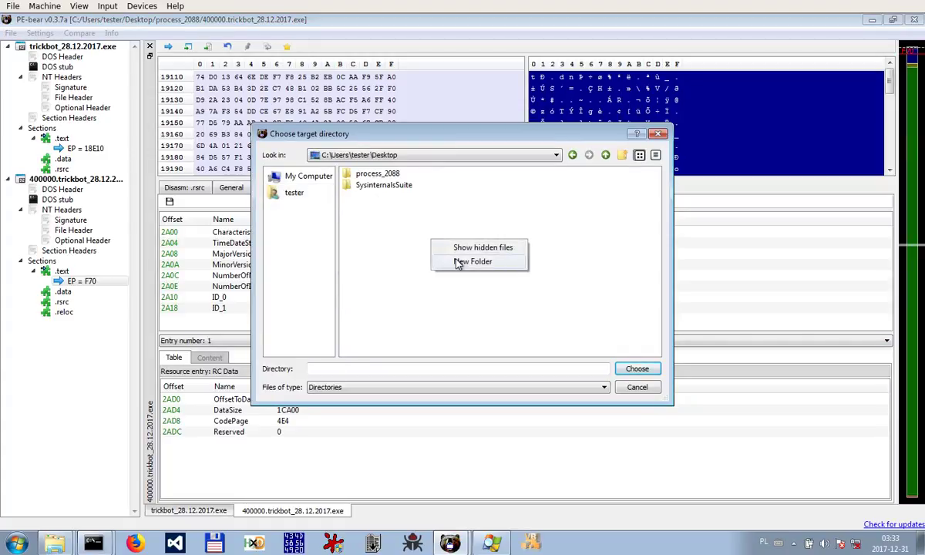
{"action": "left_click", "coordinate": [457, 265]}
{"action": "type", "text": "trick "}
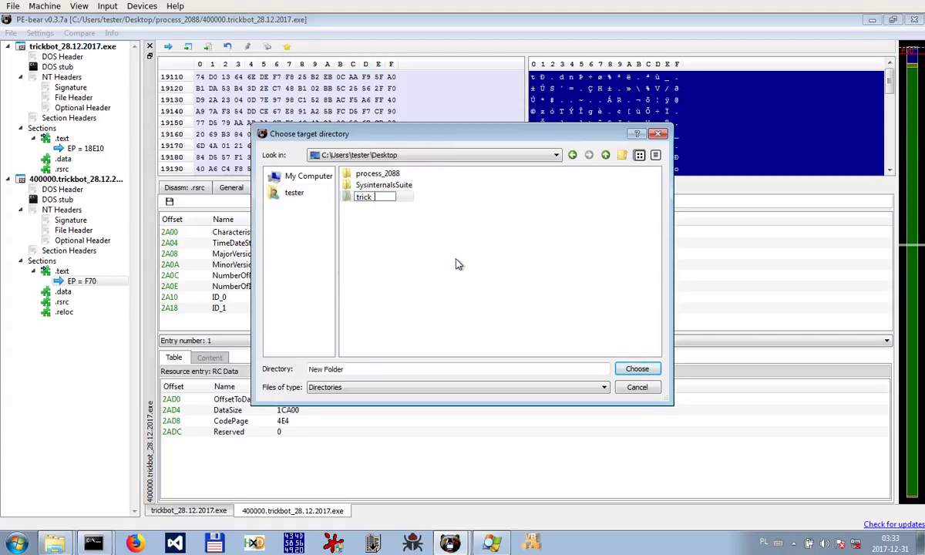
{"action": "type", "text": "payloads"}
{"action": "key", "text": "Return"}
{"action": "key", "text": "Return"}
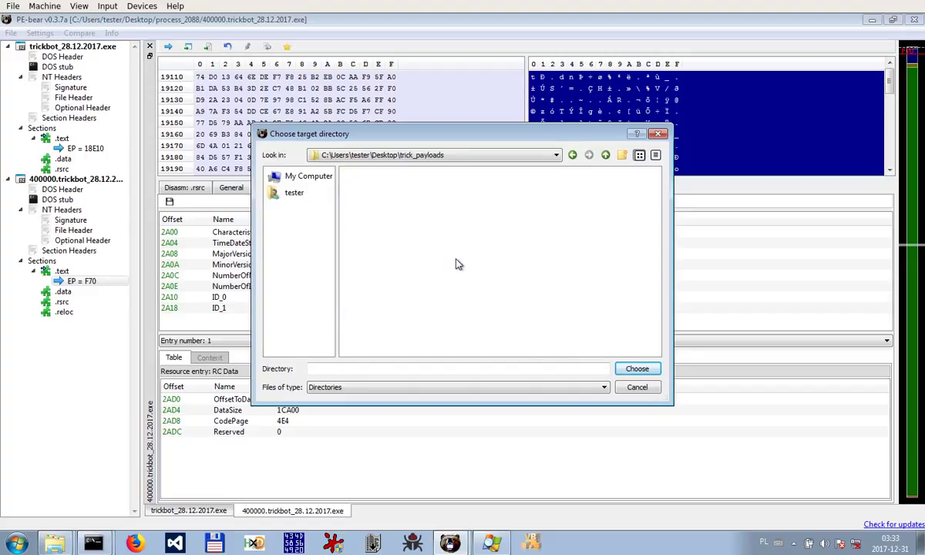
{"action": "left_click", "coordinate": [639, 369]}
{"action": "left_click", "coordinate": [557, 293]}
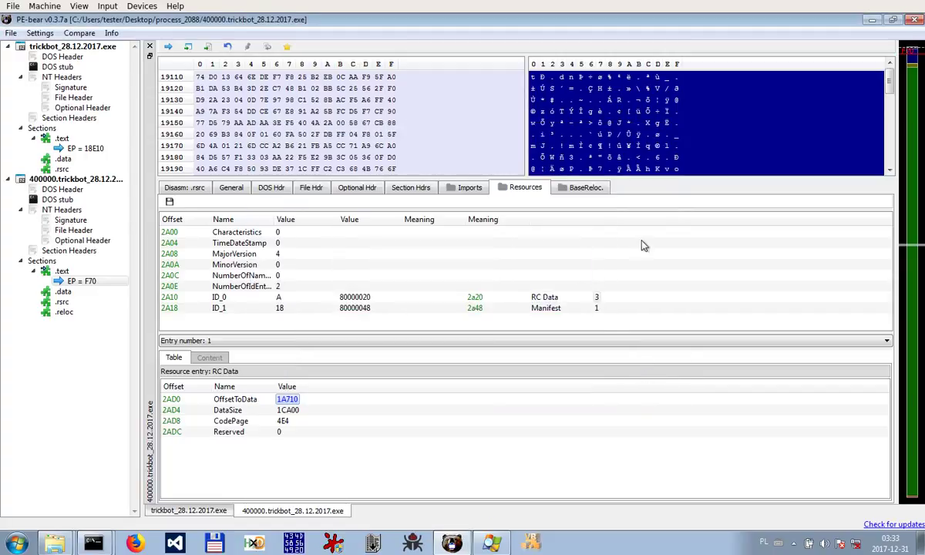
Rename the dumped executable in the process_2088 folder to trick_loader.exe and return to Command Prompt
{"action": "left_click", "coordinate": [871, 25]}
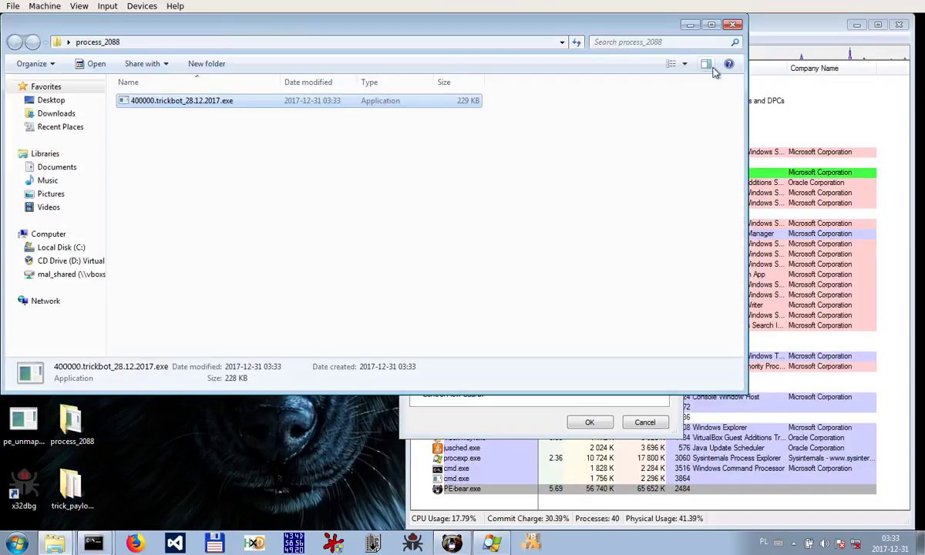
{"action": "right_click", "coordinate": [148, 100]}
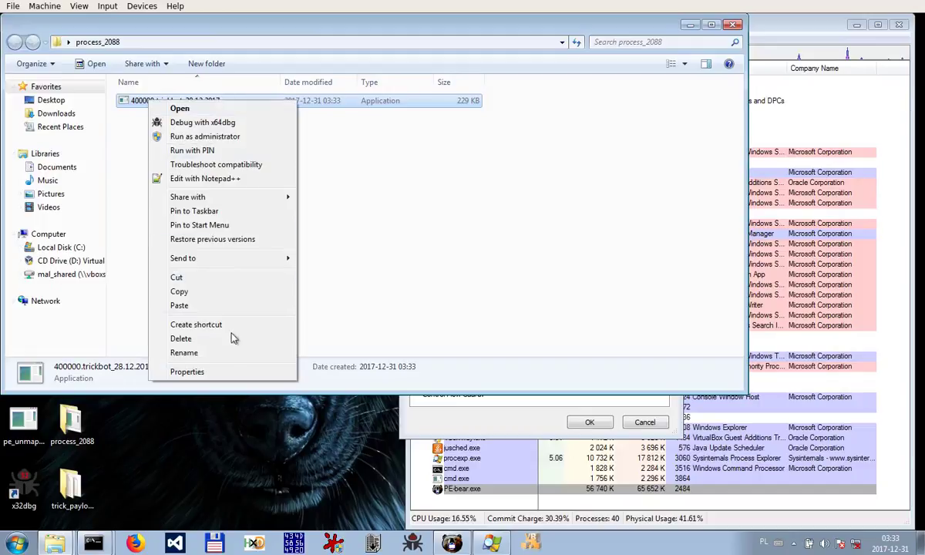
{"action": "left_click", "coordinate": [224, 353]}
{"action": "type", "text": "trick"}
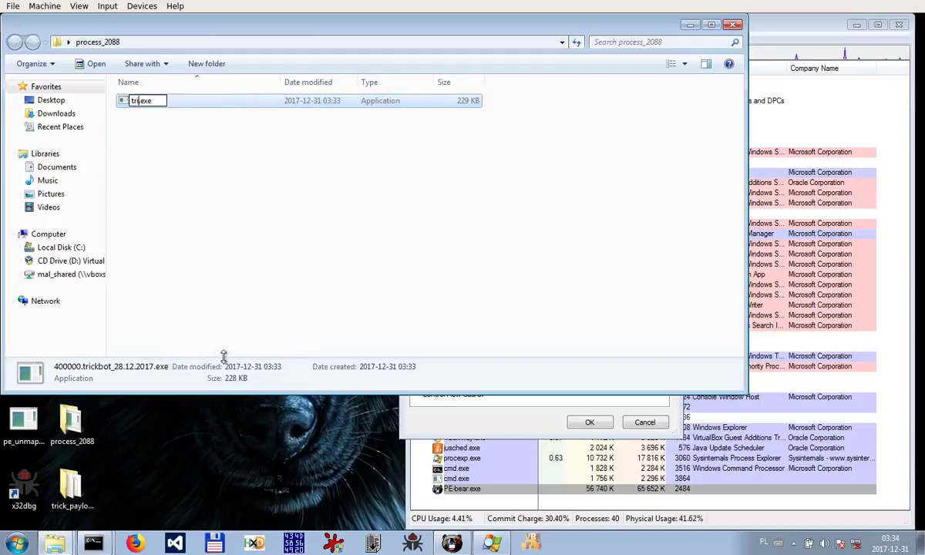
{"action": "type", "text": "_loader"}
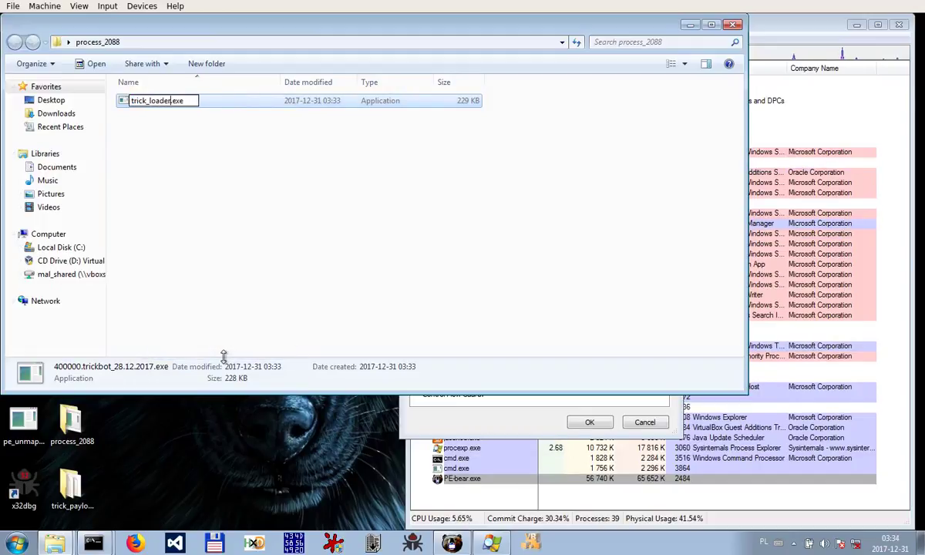
{"action": "key", "text": "Return"}
{"action": "left_click", "coordinate": [689, 25]}
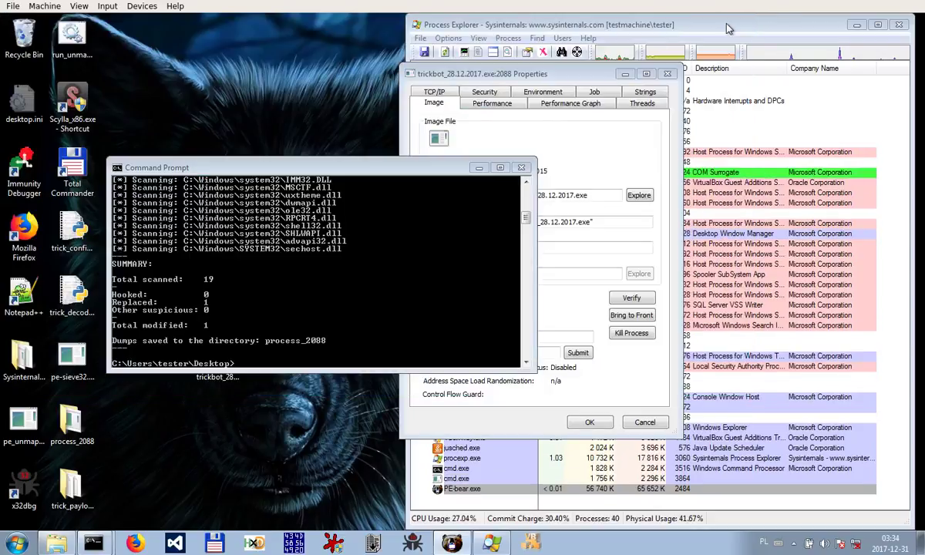
{"action": "left_click", "coordinate": [426, 266]}
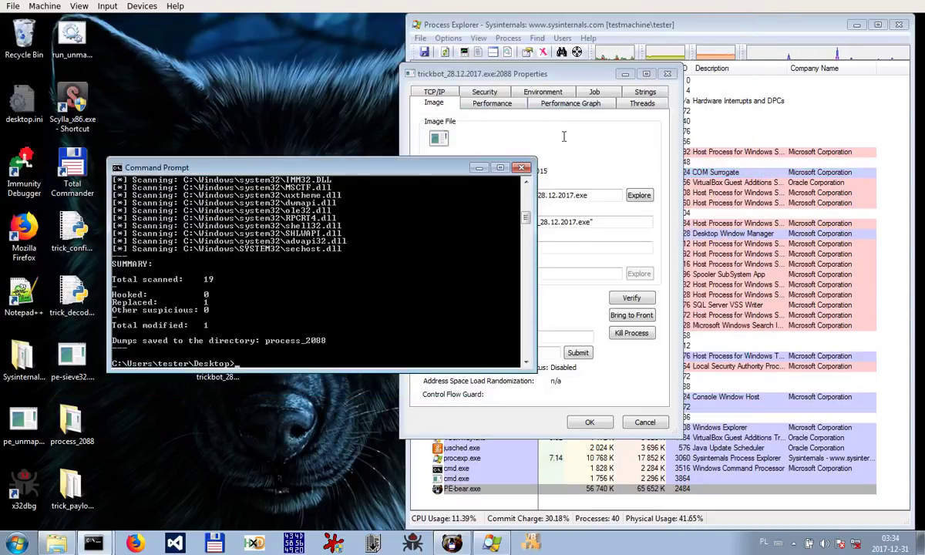
Dismiss the Properties window of the trickbot_28.12.2017.exe process and minimise Command Prompt
{"action": "left_click", "coordinate": [582, 74]}
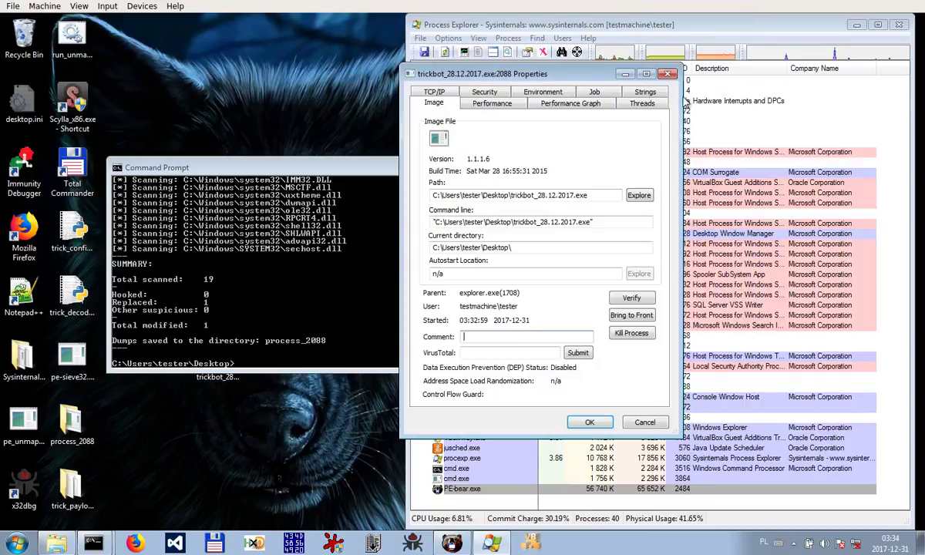
{"action": "left_click", "coordinate": [625, 74]}
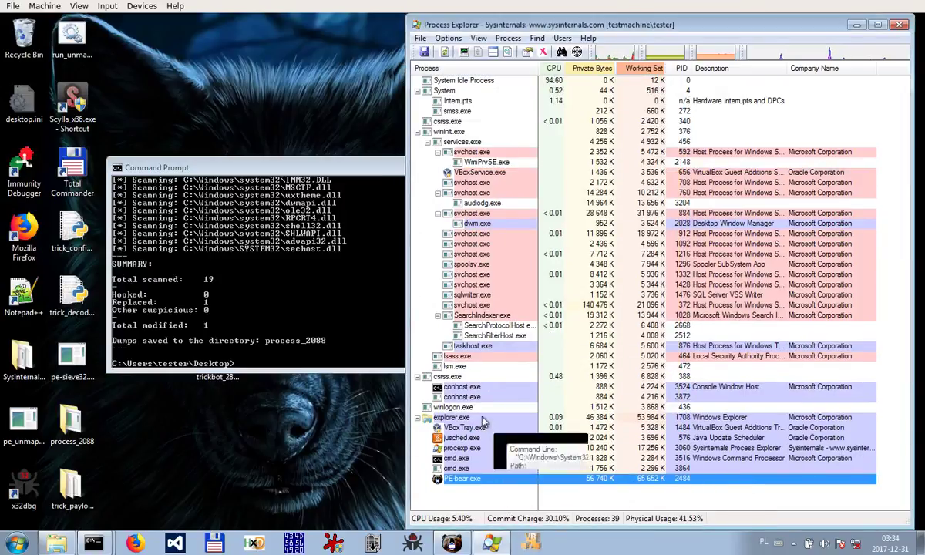
{"action": "left_click", "coordinate": [219, 322]}
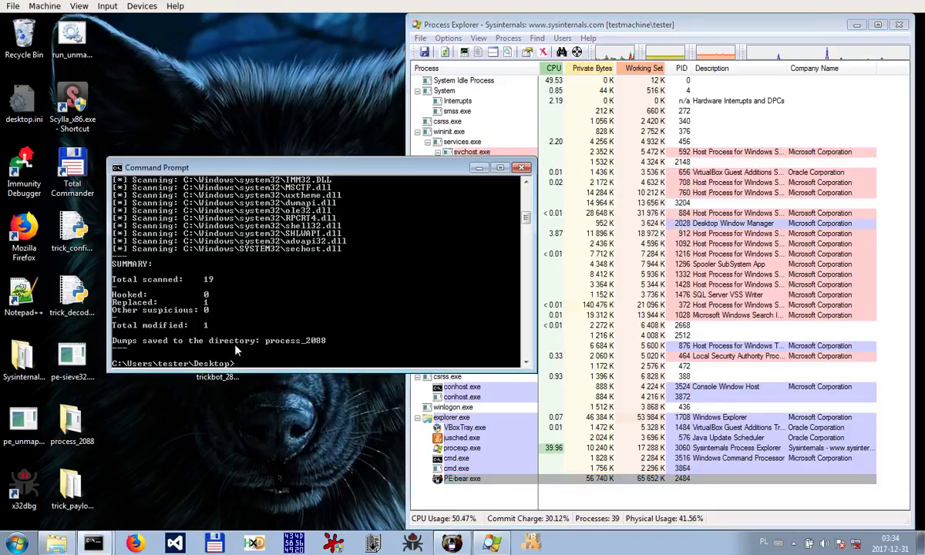
{"action": "left_click", "coordinate": [478, 168]}
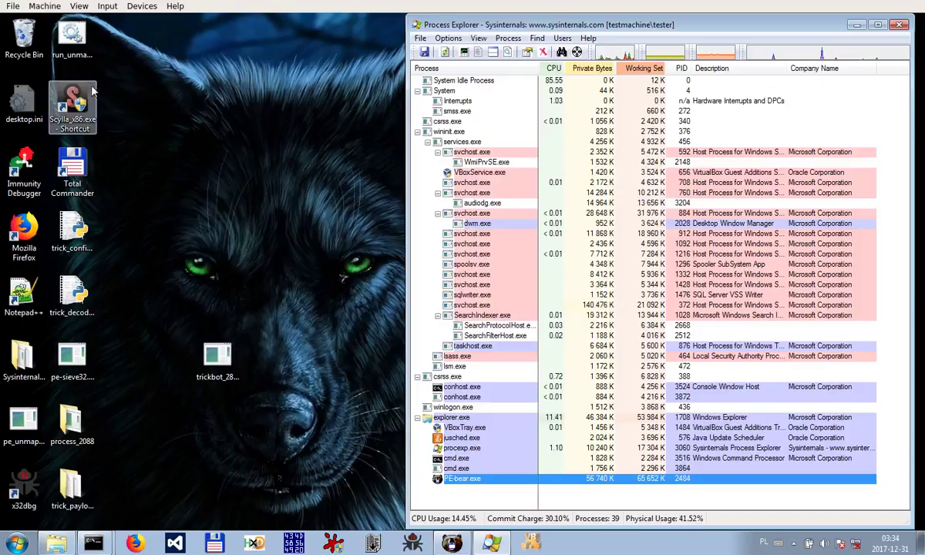
Delete Manifest_1_3a2d0 from the trick_payloads folder and move trick_decoder.py into it from the Desktop
{"action": "double_click", "coordinate": [65, 493]}
{"action": "left_click_drag", "start_coordinate": [216, 39], "coordinate": [367, 167]}
{"action": "right_click", "coordinate": [332, 228]}
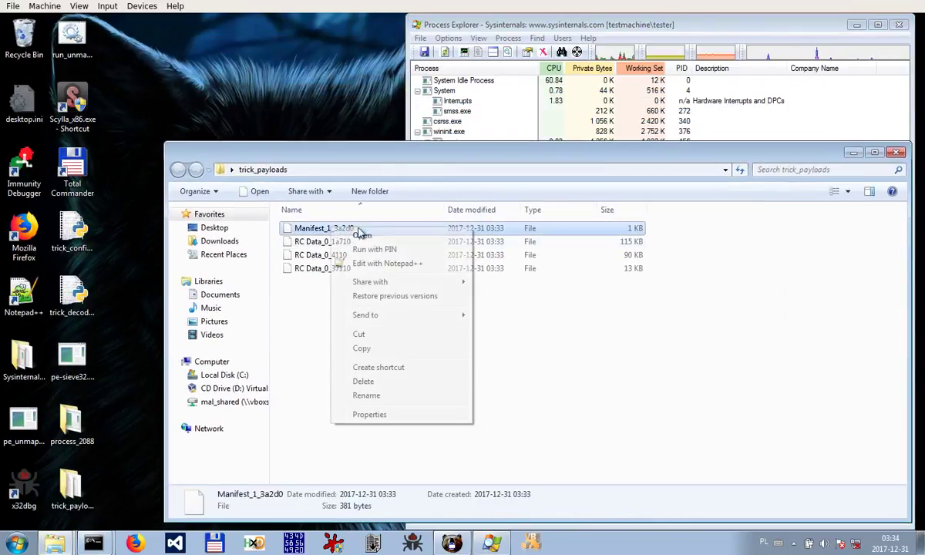
{"action": "left_click", "coordinate": [367, 384]}
{"action": "left_click", "coordinate": [515, 329]}
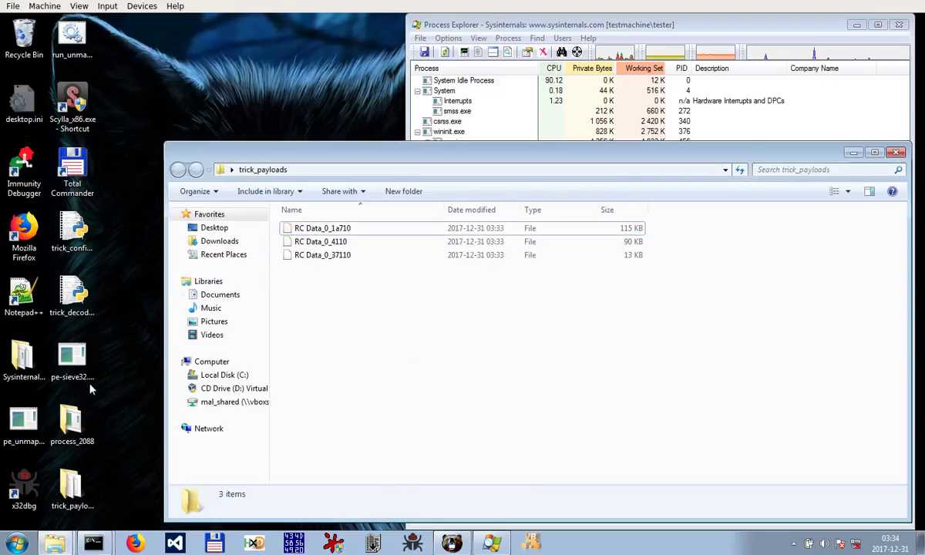
{"action": "left_click_drag", "start_coordinate": [74, 296], "coordinate": [421, 360]}
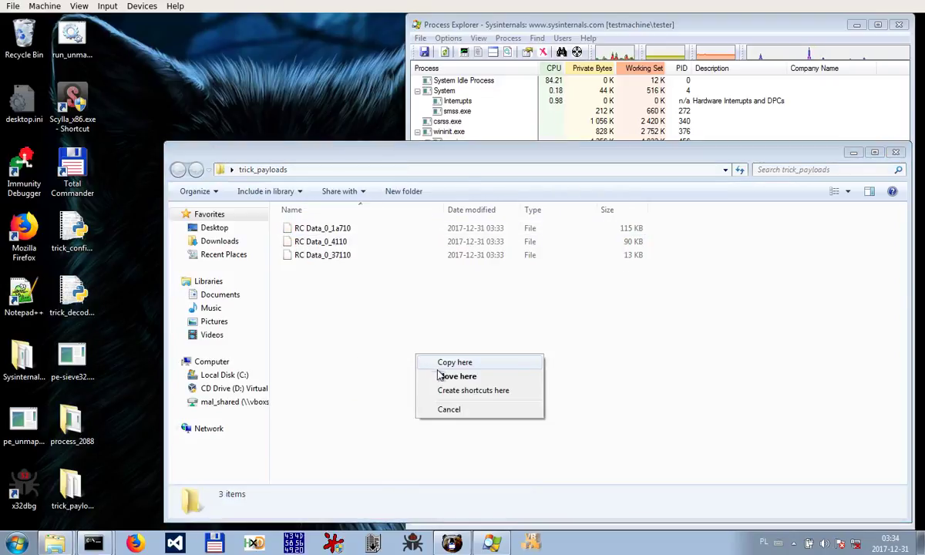
{"action": "left_click", "coordinate": [440, 376]}
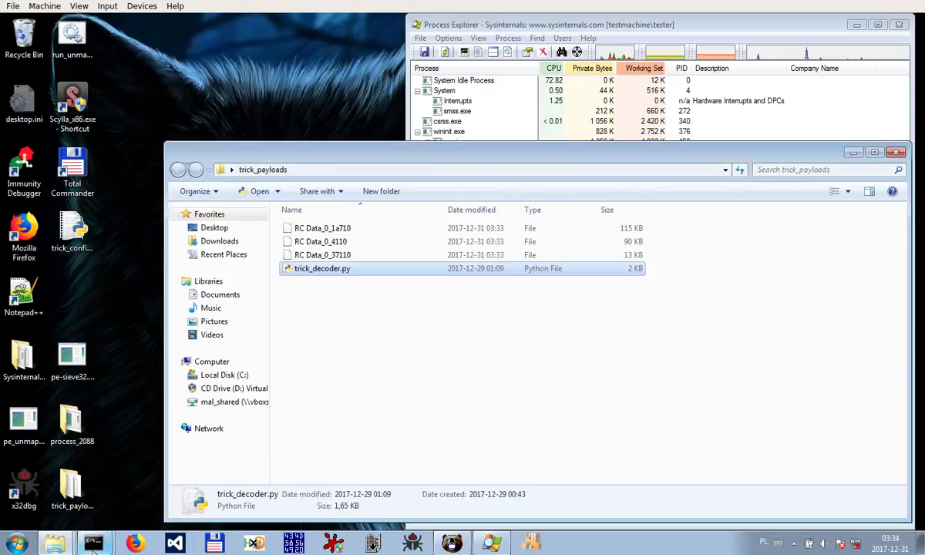
Open a new Command Prompt, change to the Desktop directory and place the window below the trick_payloads file list
{"action": "right_click", "coordinate": [93, 543]}
{"action": "left_click", "coordinate": [92, 489]}
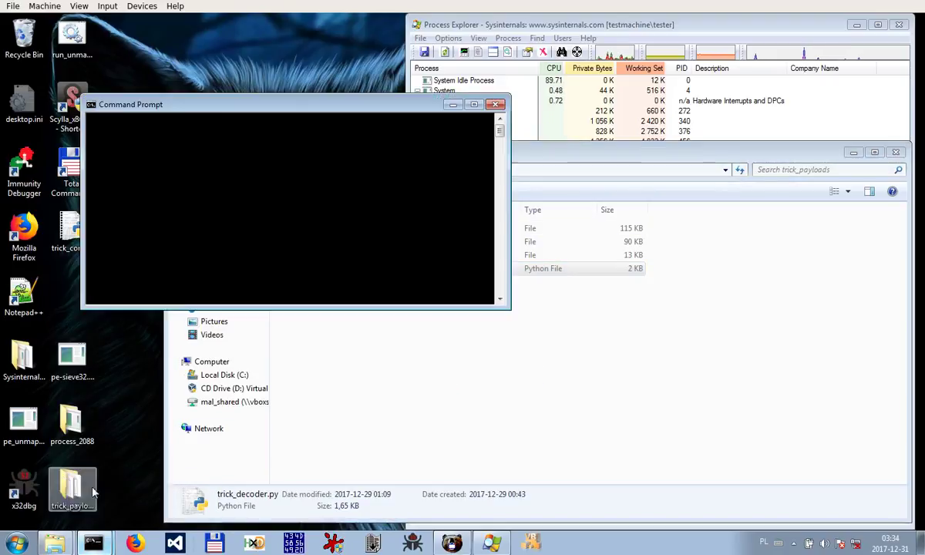
{"action": "type", "text": "vf"}
{"action": "key", "text": "BackSpace"}
{"action": "key", "text": "BackSpace"}
{"action": "key", "text": "BackSpace"}
{"action": "type", "text": "cd D"}
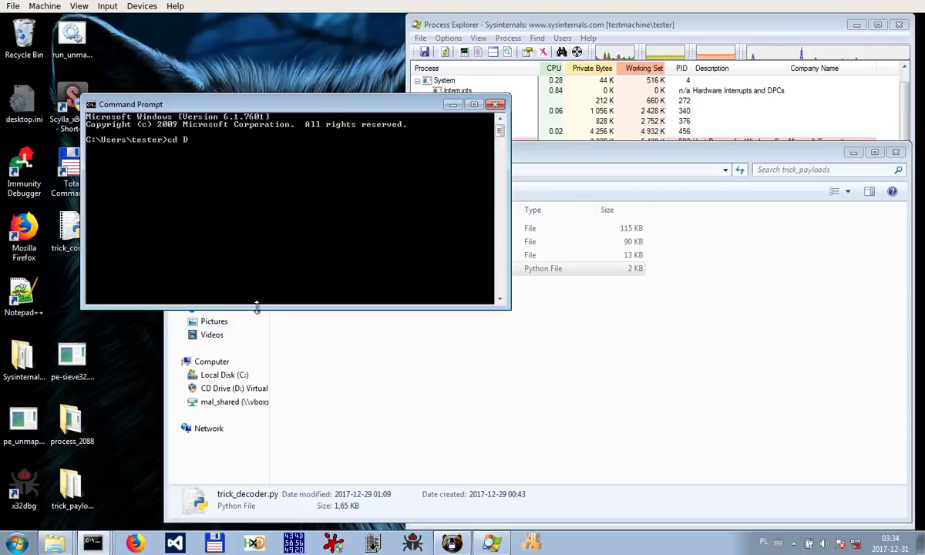
{"action": "type", "text": "esktop"}
{"action": "key", "text": "Return"}
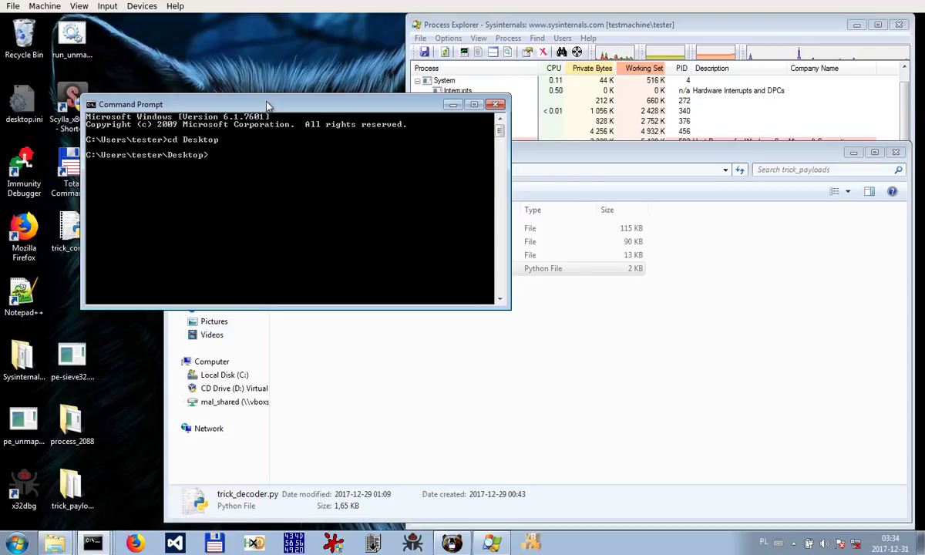
{"action": "left_click_drag", "start_coordinate": [268, 105], "coordinate": [454, 324]}
{"action": "type", "text": "t"}
{"action": "key", "text": "Tab"}
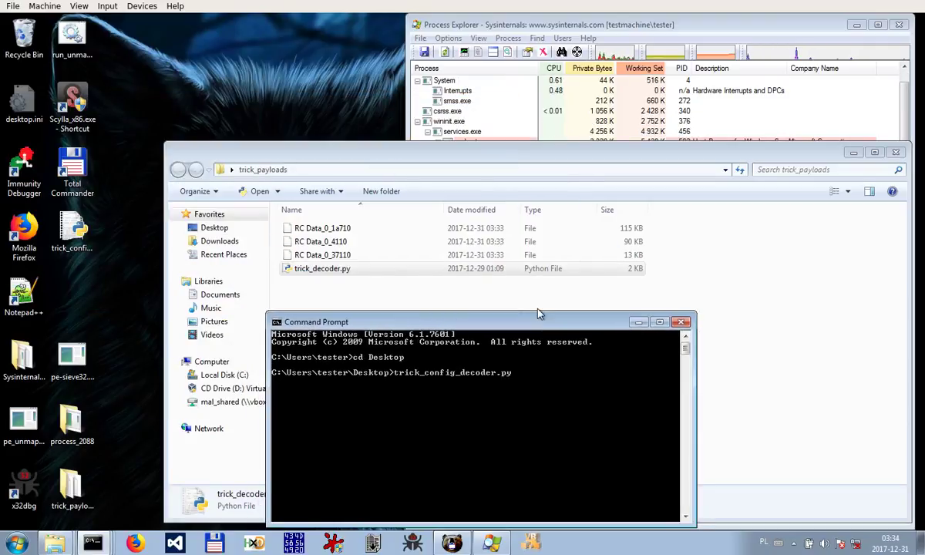
{"action": "key", "text": "BackSpace"}
{"action": "key", "text": "BackSpace"}
{"action": "key", "text": "BackSpace"}
{"action": "key", "text": "BackSpace"}
{"action": "key", "text": "BackSpace"}
{"action": "key", "text": "BackSpace"}
{"action": "key", "text": "BackSpace"}
{"action": "key", "text": "BackSpace"}
{"action": "key", "text": "BackSpace"}
{"action": "key", "text": "BackSpace"}
{"action": "key", "text": "BackSpace"}
{"action": "key", "text": "BackSpace"}
{"action": "key", "text": "BackSpace"}
{"action": "key", "text": "BackSpace"}
{"action": "key", "text": "BackSpace"}
{"action": "key", "text": "BackSpace"}
{"action": "key", "text": "BackSpace"}
{"action": "key", "text": "BackSpace"}
{"action": "key", "text": "BackSpace"}
{"action": "key", "text": "BackSpace"}
{"action": "key", "text": "BackSpace"}
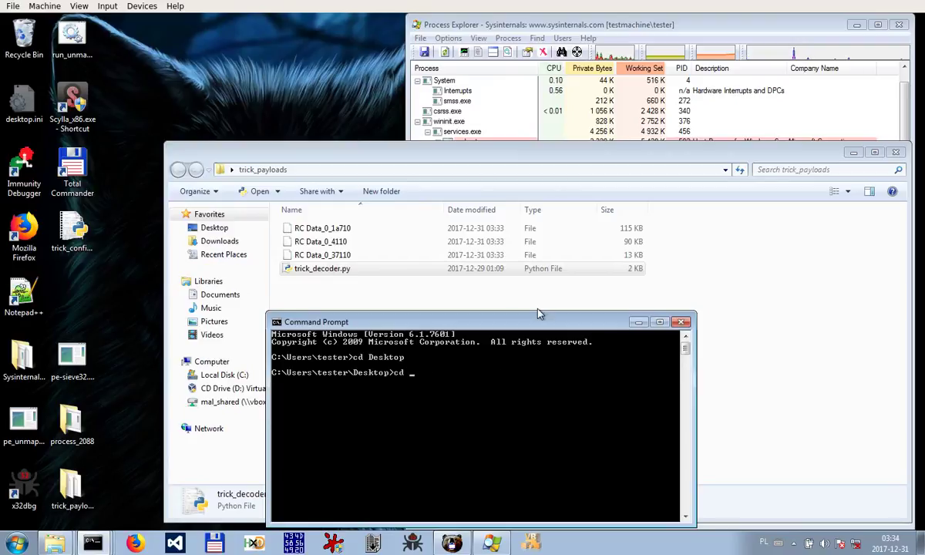
Change to the trick_payloads directory and run trick_decoder.py without arguments to get its usage
{"action": "type", "text": "tri"}
{"action": "key", "text": "Tab"}
{"action": "key", "text": "Return"}
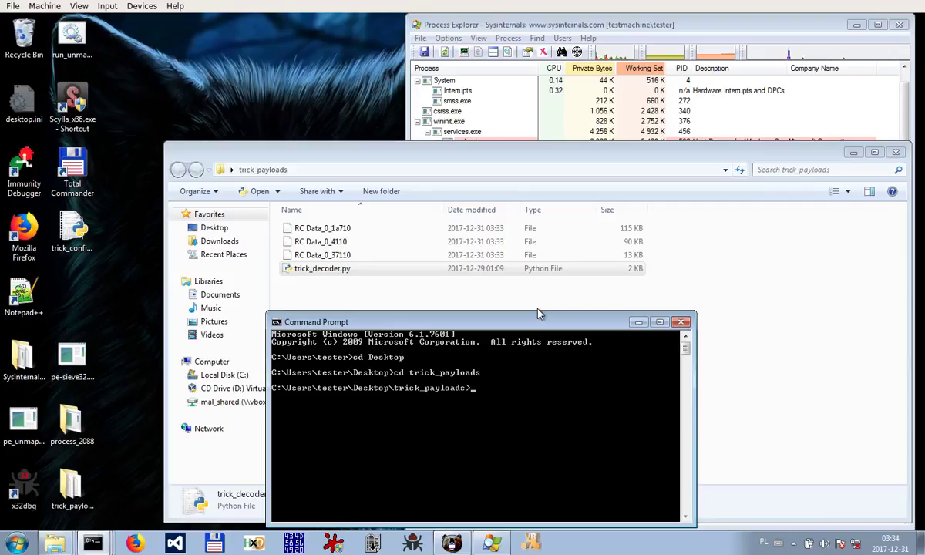
{"action": "type", "text": "tr"}
{"action": "key", "text": "Tab"}
{"action": "key", "text": "Return"}
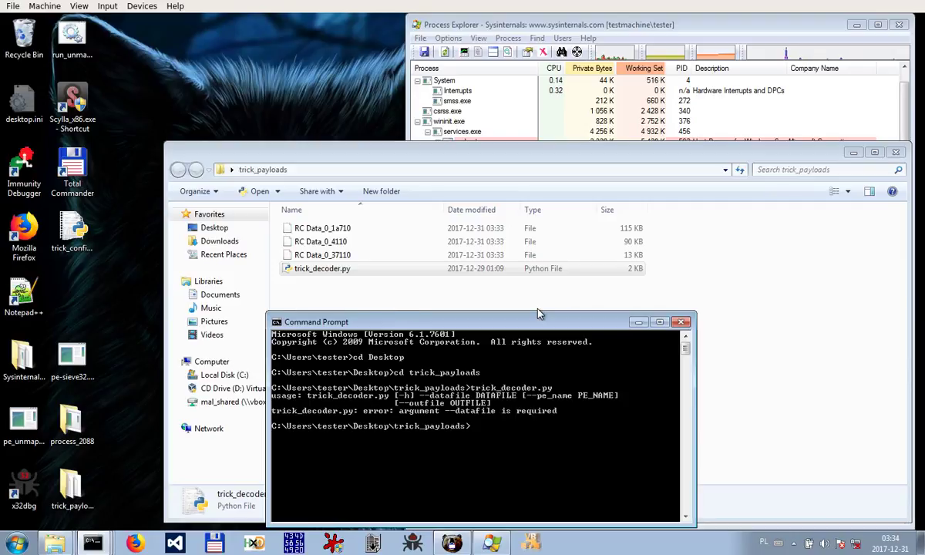
Run trick_decoder.py with --datafile "RC Data_0_1a710" and move its console window away from the folder's file list
{"action": "key", "text": "Up"}
{"action": "type", "text": "--datafile \"RC"}
{"action": "key", "text": "Tab"}
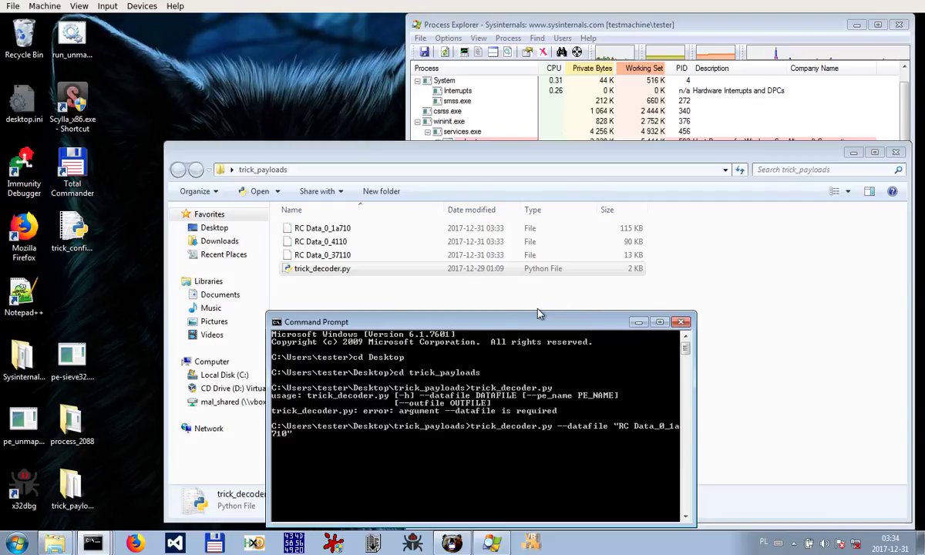
{"action": "key", "text": "Return"}
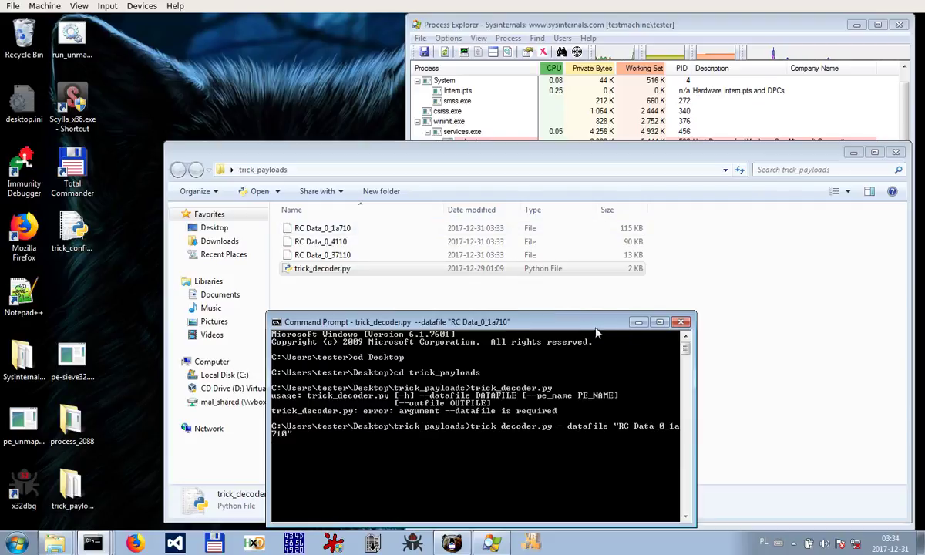
{"action": "left_click_drag", "start_coordinate": [592, 329], "coordinate": [349, 38]}
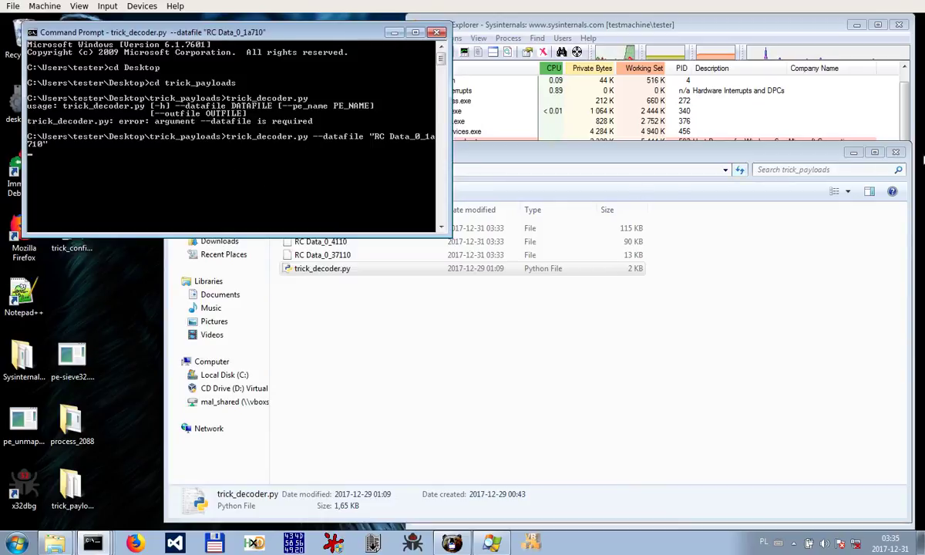
Minimise the trick_payloads folder and open the properties of the trjclbpt_38.12.2017.exe process in Process Explorer
{"action": "left_click", "coordinate": [855, 155]}
{"action": "left_click", "coordinate": [491, 325]}
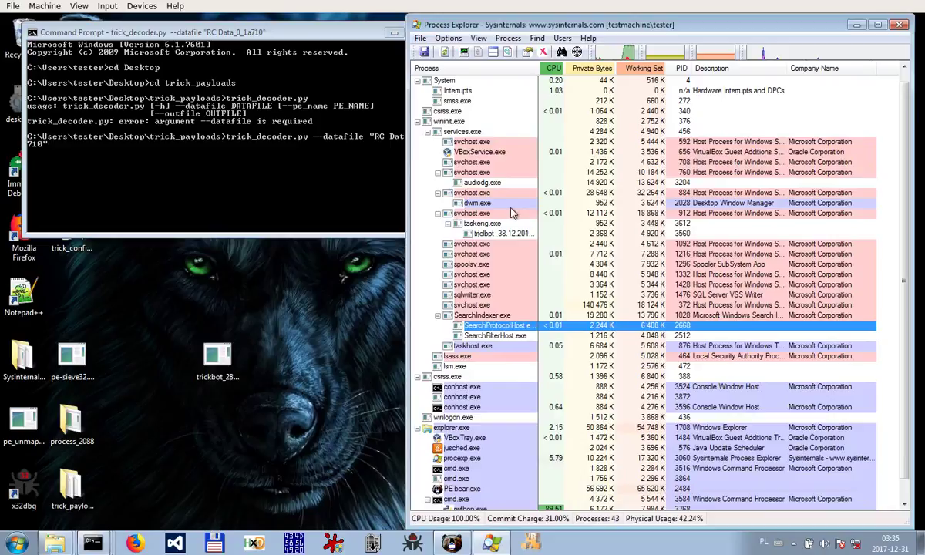
{"action": "right_click", "coordinate": [498, 236]}
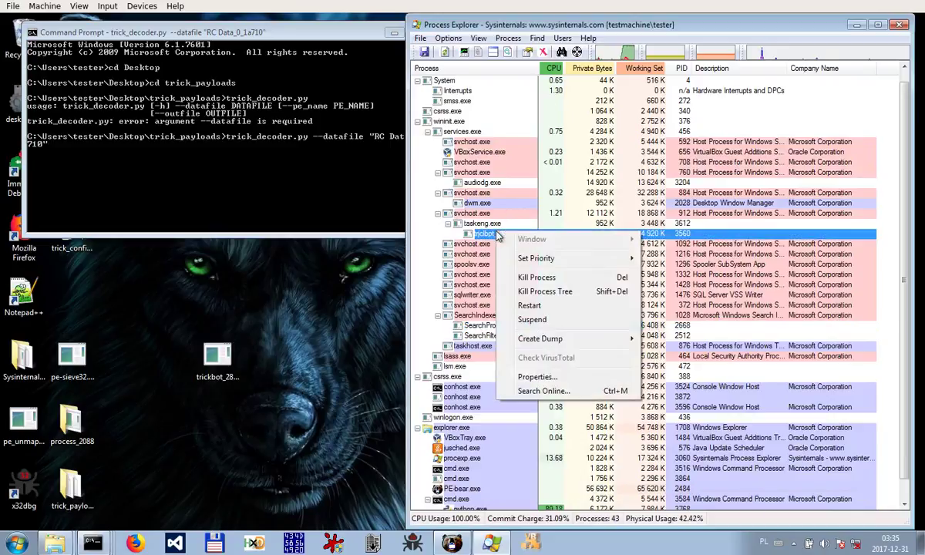
{"action": "left_click", "coordinate": [537, 377]}
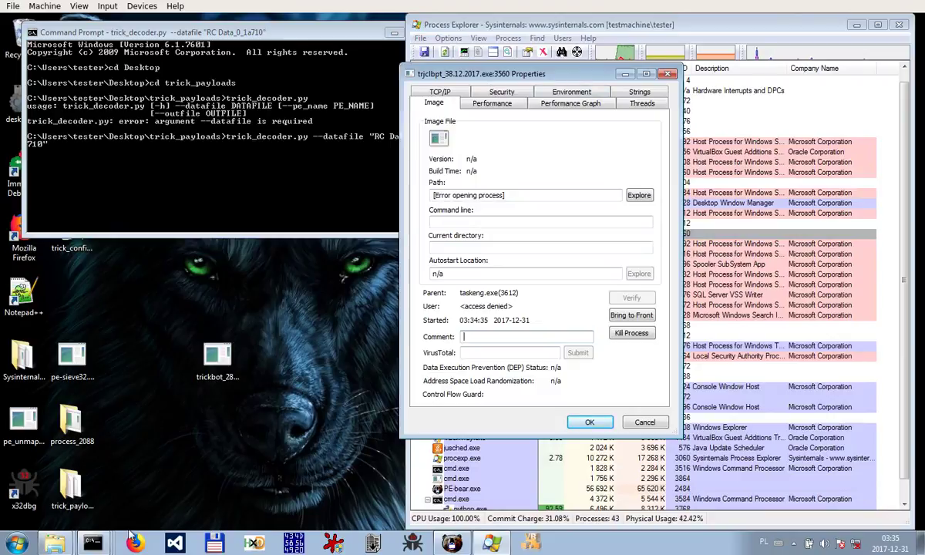
Run pe-sieve32.exe on process 3560 from the Administrator command prompt
{"action": "left_click", "coordinate": [96, 544]}
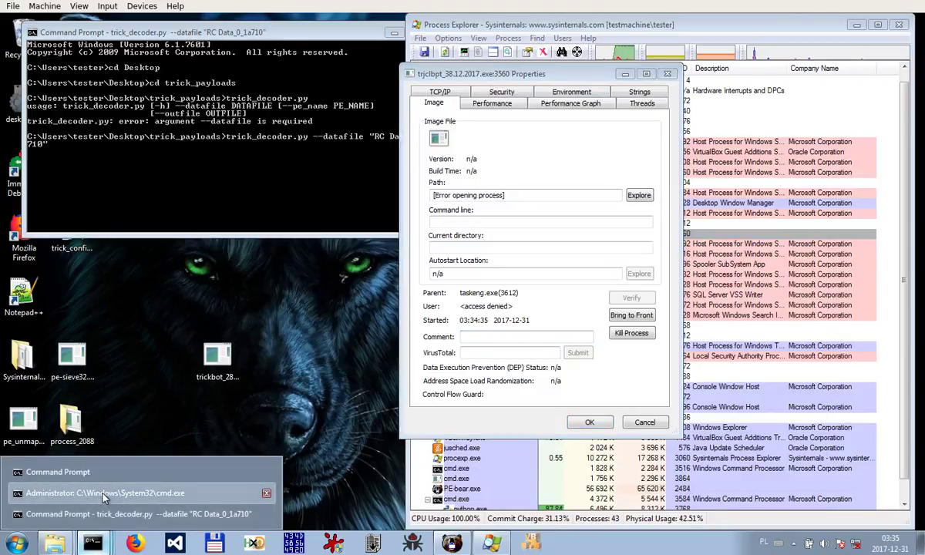
{"action": "left_click", "coordinate": [96, 493]}
{"action": "left_click_drag", "start_coordinate": [278, 72], "coordinate": [293, 296]}
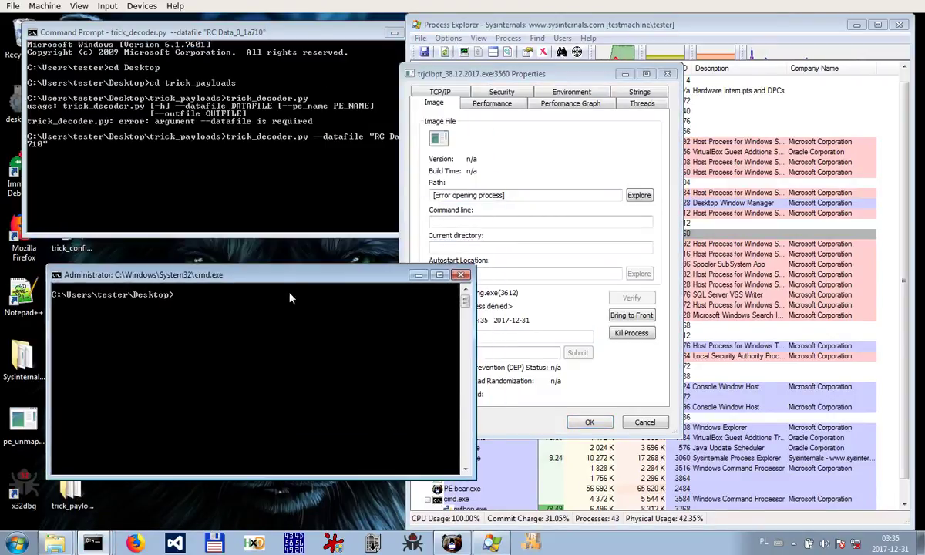
{"action": "type", "text": "pe-sieve32.exe"}
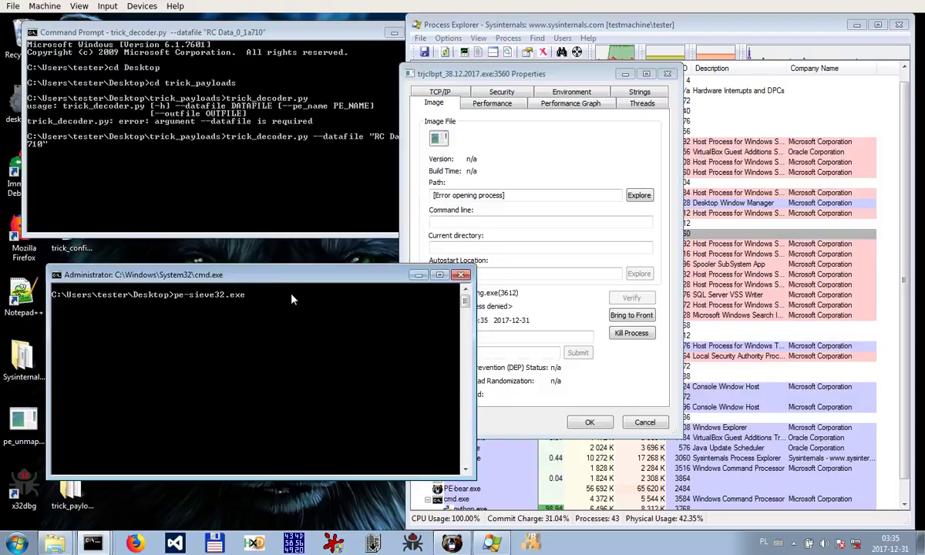
{"action": "type", "text": " 3560"}
{"action": "key", "text": "Return"}
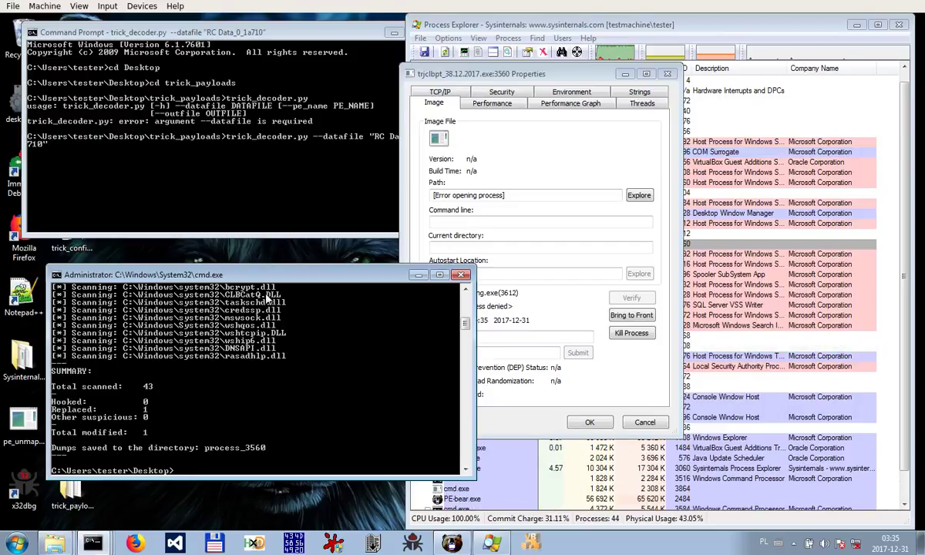
Move both console windows away from the Desktop icons and open the process_2088 folder
{"action": "left_click_drag", "start_coordinate": [135, 276], "coordinate": [379, 329]}
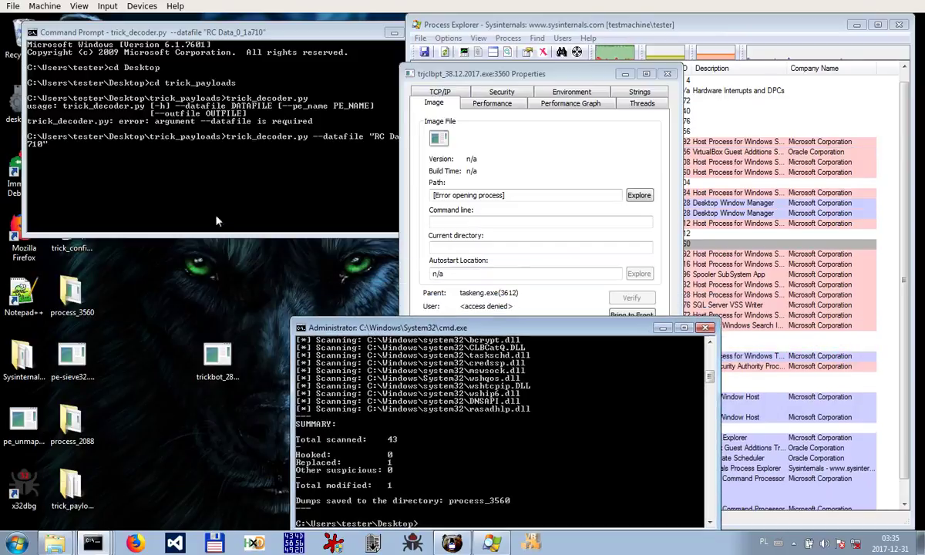
{"action": "left_click_drag", "start_coordinate": [134, 34], "coordinate": [315, 87]}
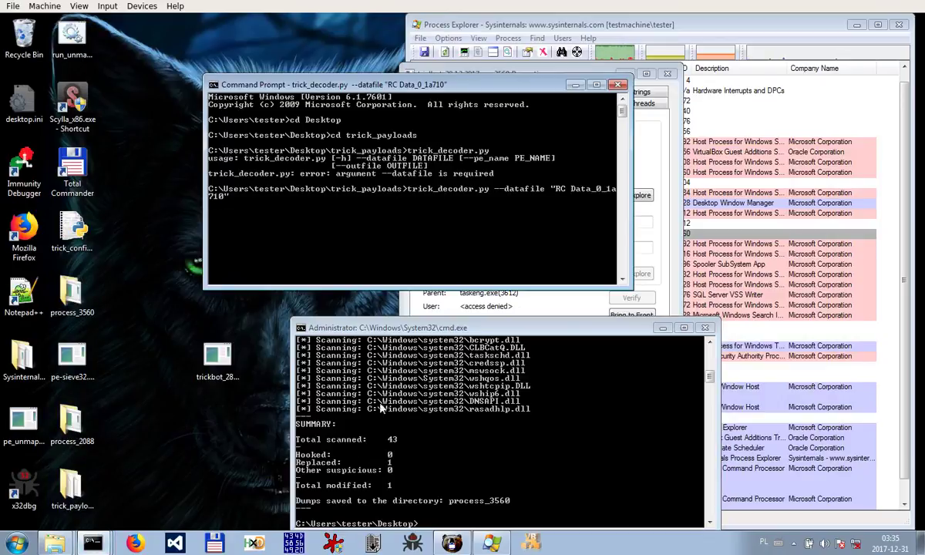
{"action": "left_click", "coordinate": [72, 422]}
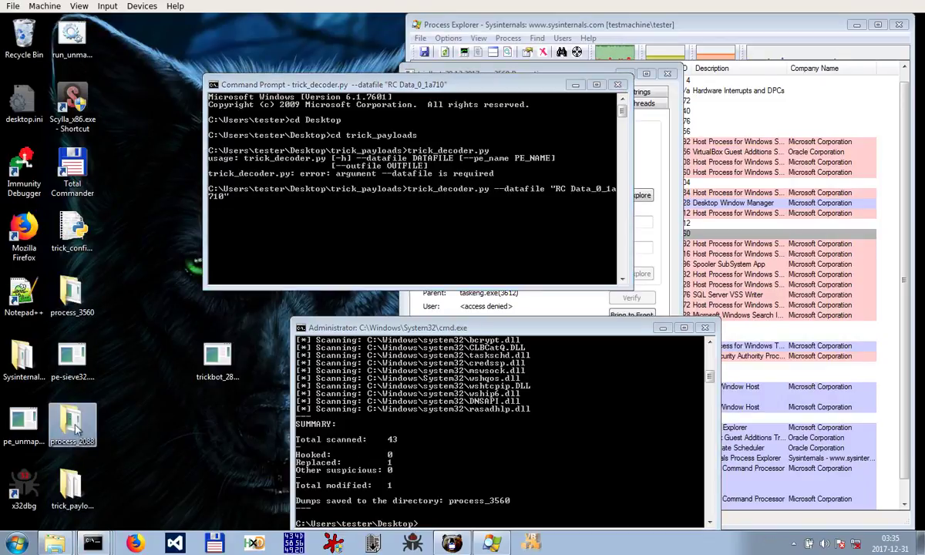
{"action": "left_click_drag", "start_coordinate": [372, 84], "coordinate": [608, 72]}
{"action": "double_click", "coordinate": [70, 420]}
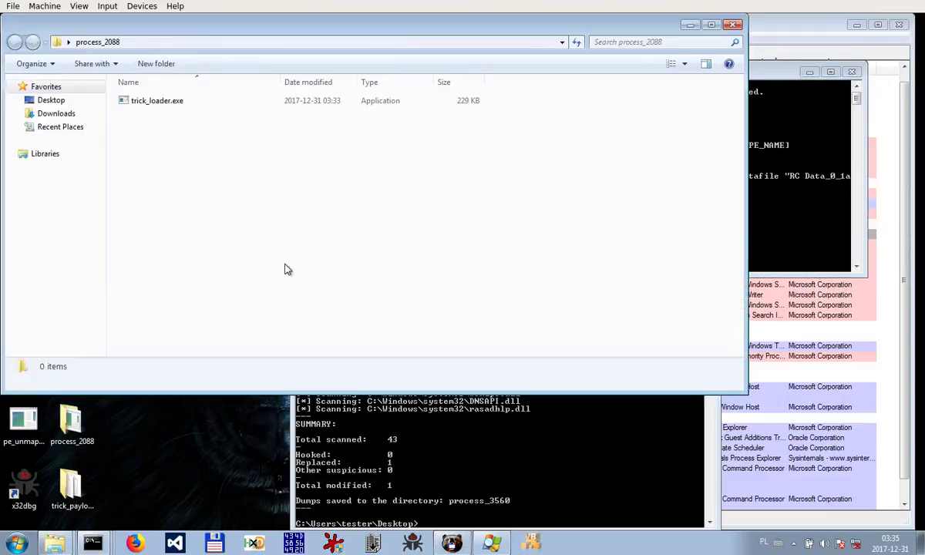
Point the folder window to C:\Users\tester\Desktop\process_3560 to check the dumped file, and minimise it
{"action": "left_click", "coordinate": [165, 41]}
{"action": "left_click", "coordinate": [178, 43]}
{"action": "double_click", "coordinate": [180, 43]}
{"action": "left_click", "coordinate": [220, 44]}
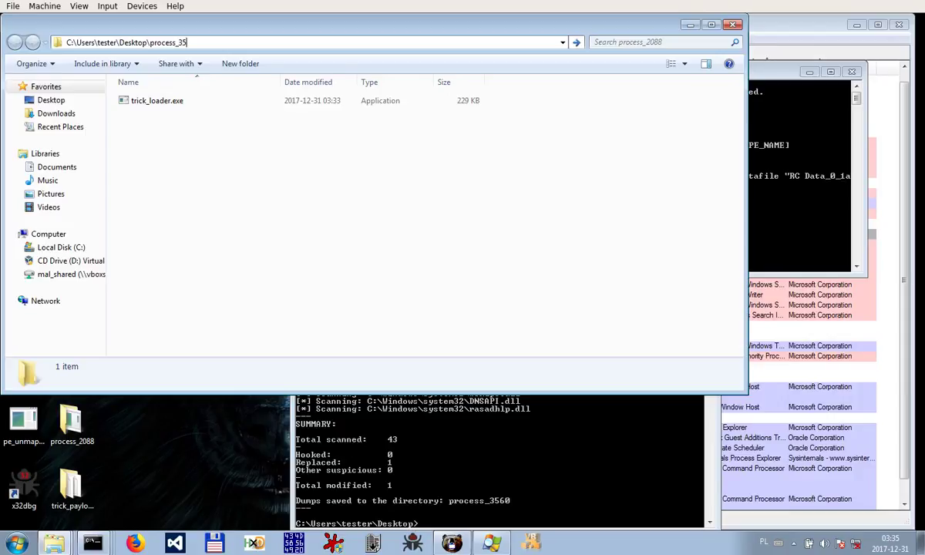
{"action": "key", "text": "Return"}
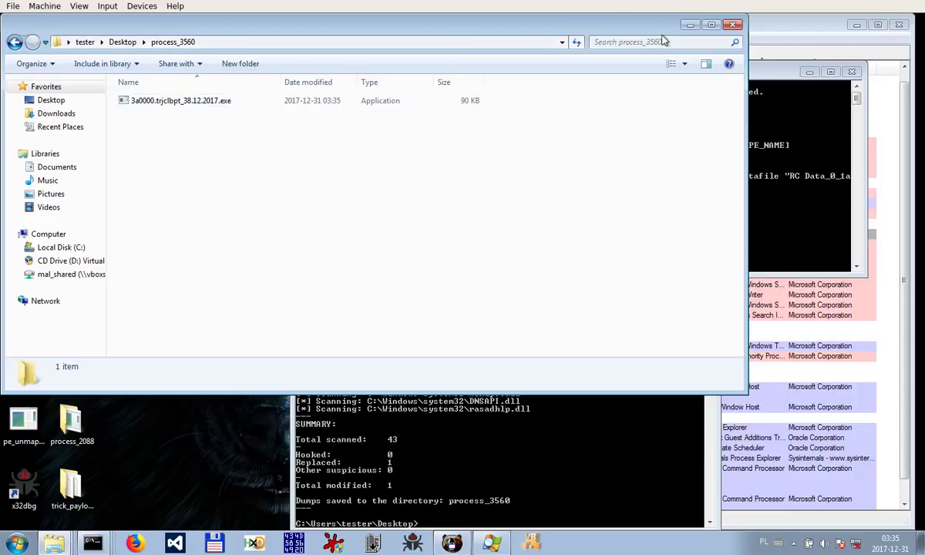
{"action": "left_click", "coordinate": [689, 24]}
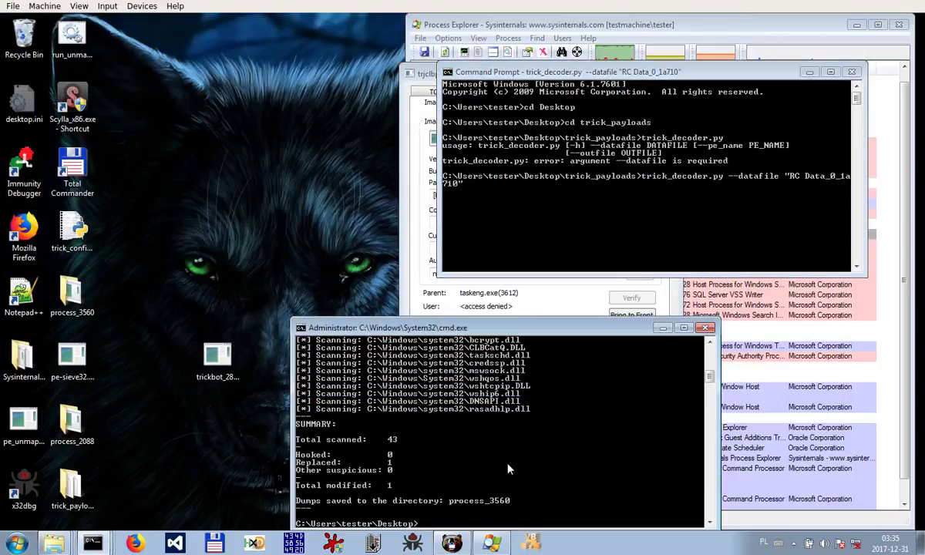
Try to run pe-sieve32.exe on process 3560 from the non-Administrator command prompt, and minimise that console
{"action": "type", "text": "pe-sieve32.exe 3560"}
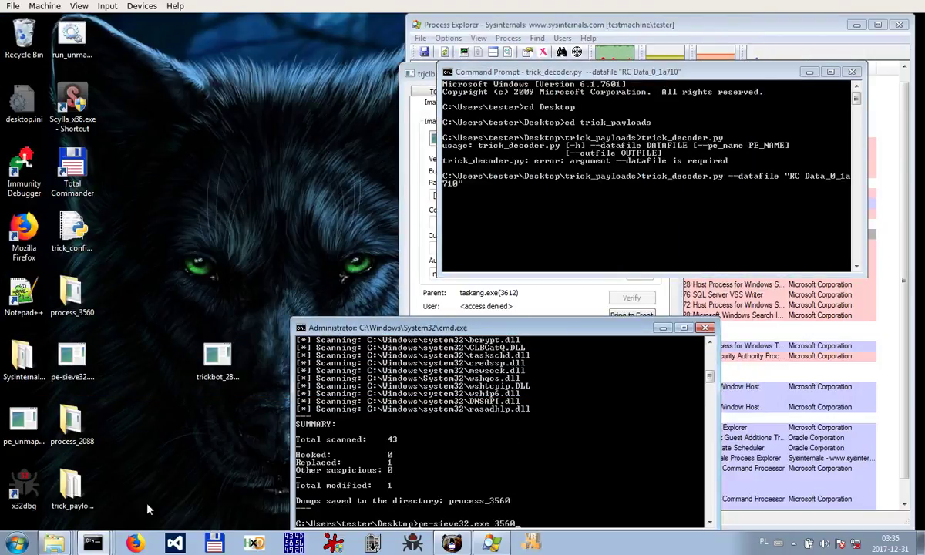
{"action": "left_click", "coordinate": [93, 542]}
{"action": "left_click", "coordinate": [75, 473]}
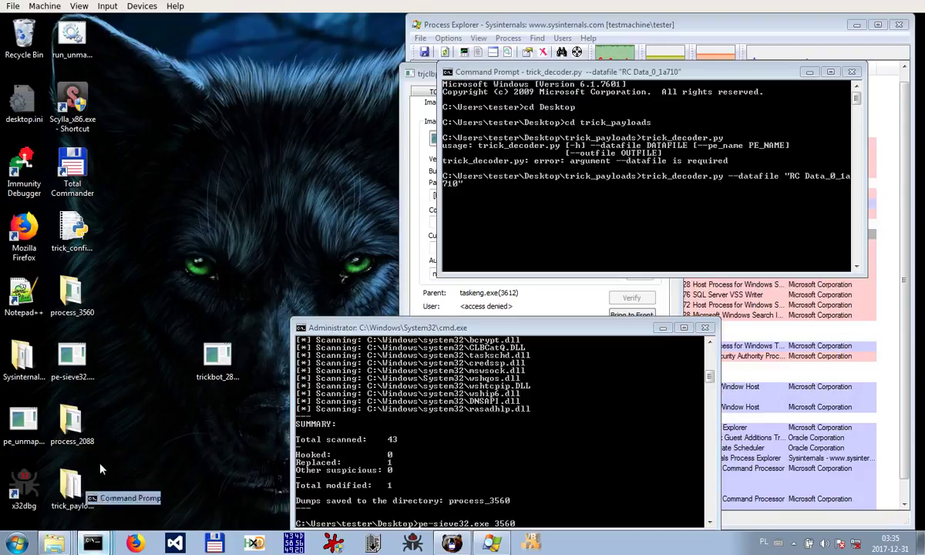
{"action": "key", "text": "Up"}
{"action": "key", "text": "BackSpace"}
{"action": "key", "text": "BackSpace"}
{"action": "key", "text": "BackSpace"}
{"action": "key", "text": "BackSpace"}
{"action": "key", "text": "BackSpace"}
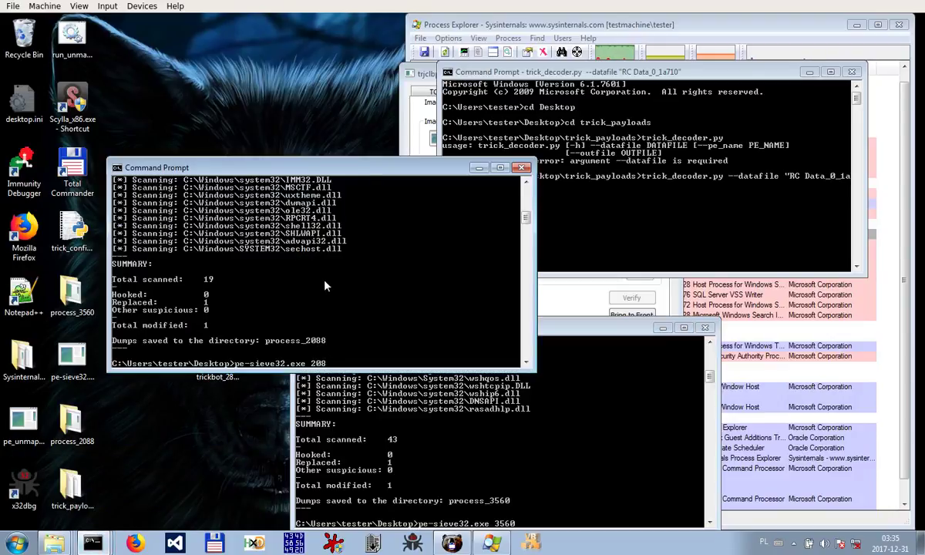
{"action": "type", "text": "3560"}
{"action": "key", "text": "Return"}
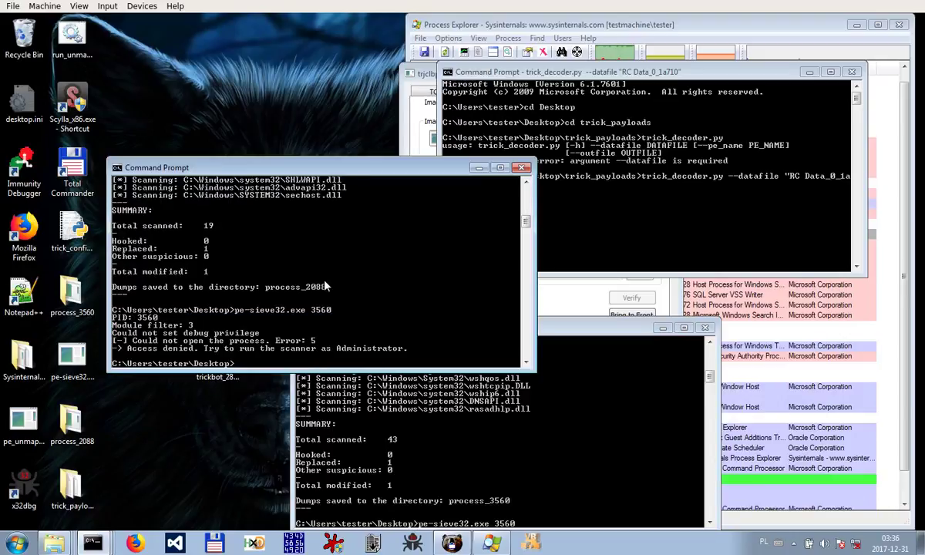
{"action": "left_click", "coordinate": [475, 167]}
Bring back the process_3560 folder, switch to PE-bear and load 3a0000.trjclbpt_38.12.2017.exe into it
{"action": "left_click", "coordinate": [69, 486]}
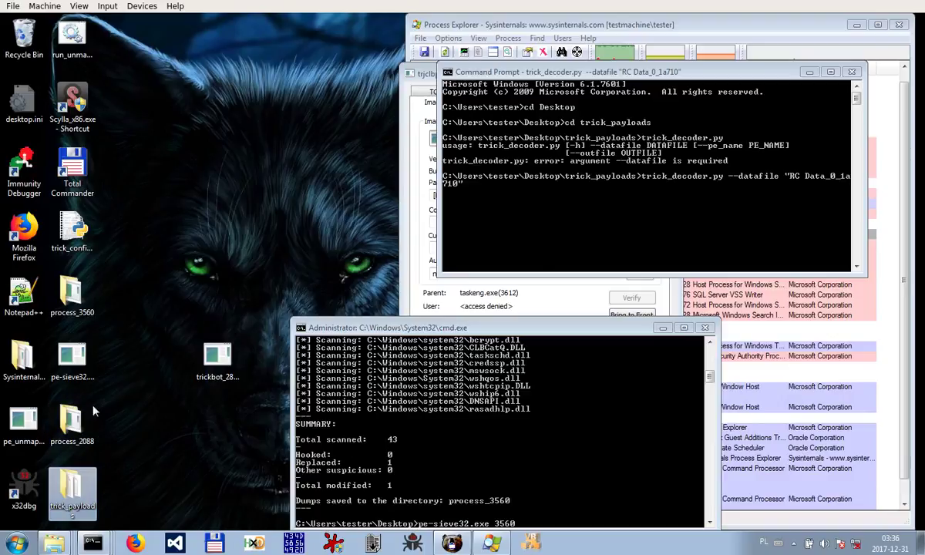
{"action": "mouse_move", "coordinate": [65, 547]}
{"action": "left_click", "coordinate": [77, 495]}
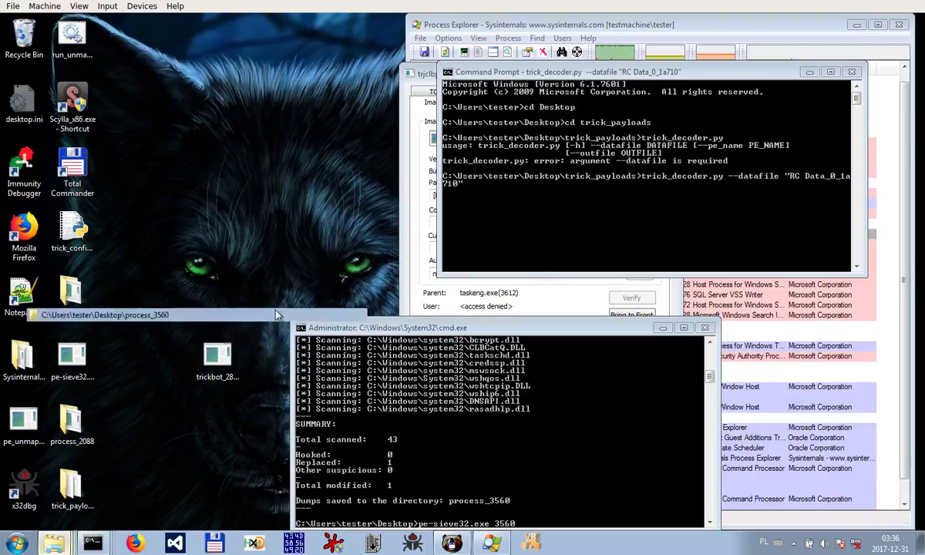
{"action": "left_click", "coordinate": [456, 543]}
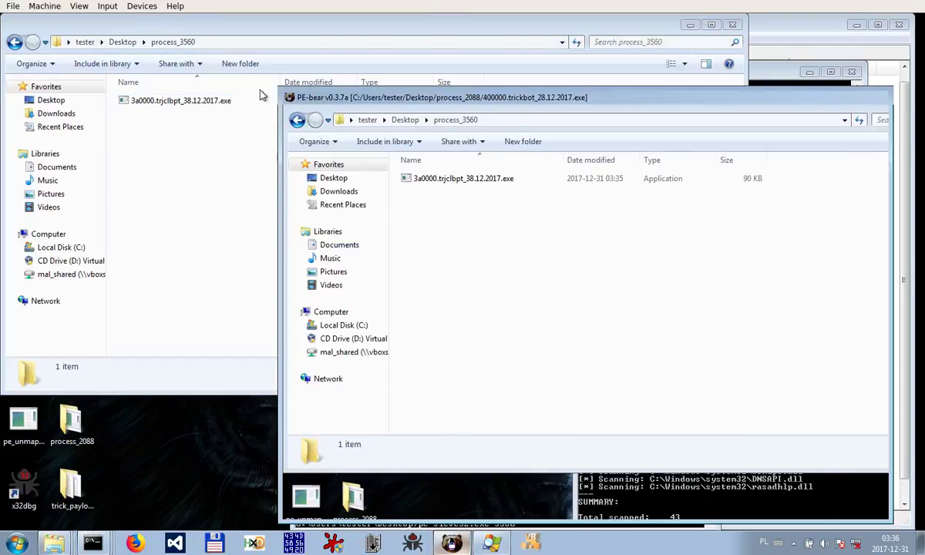
{"action": "left_click_drag", "start_coordinate": [171, 107], "coordinate": [359, 451]}
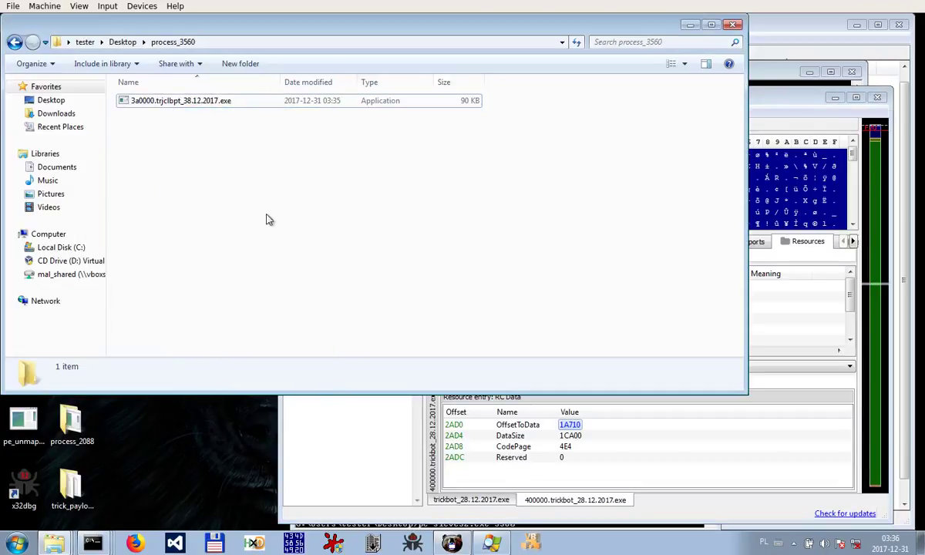
{"action": "left_click_drag", "start_coordinate": [206, 100], "coordinate": [374, 481]}
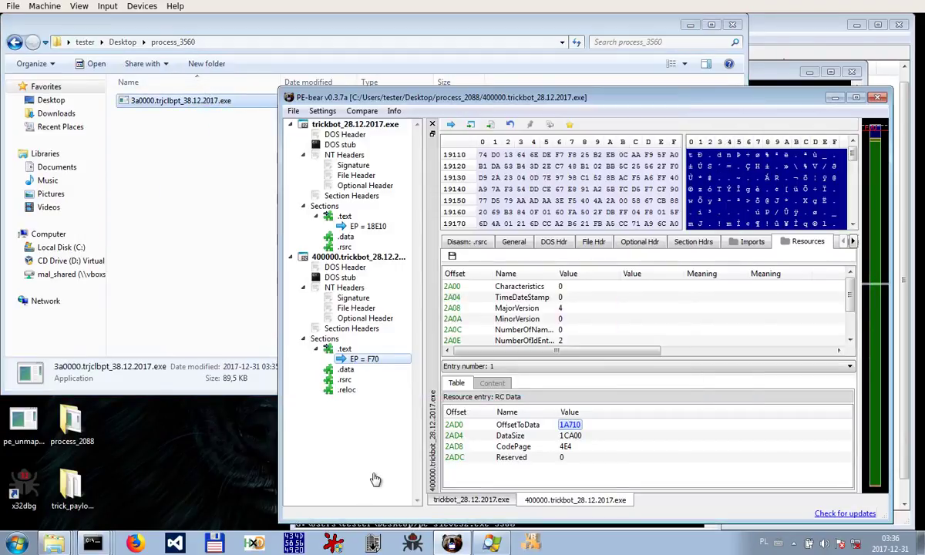
Examine the imports of the dumped 3a0000.trjclbpt_38.12.2017.exe in a maximised PE-bear window
{"action": "left_click", "coordinate": [788, 244]}
{"action": "left_click", "coordinate": [743, 245]}
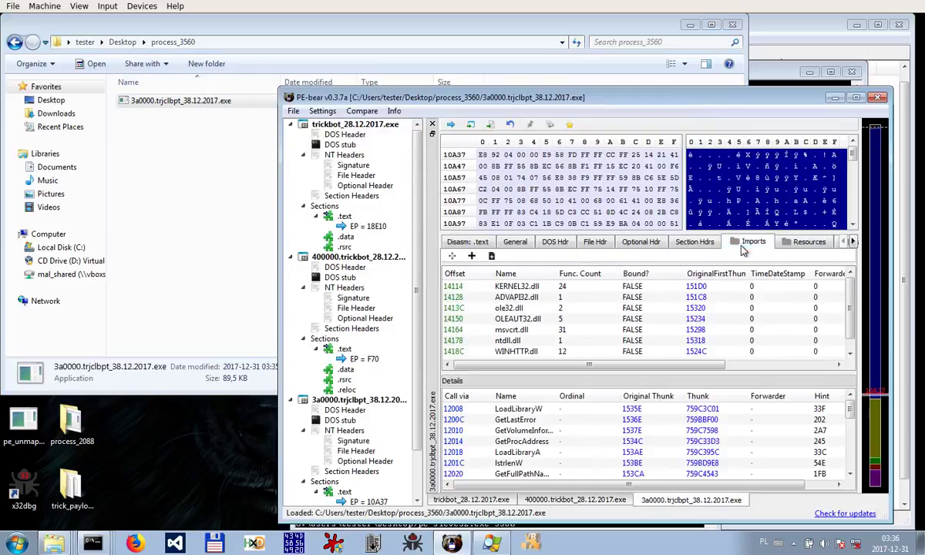
{"action": "double_click", "coordinate": [794, 99]}
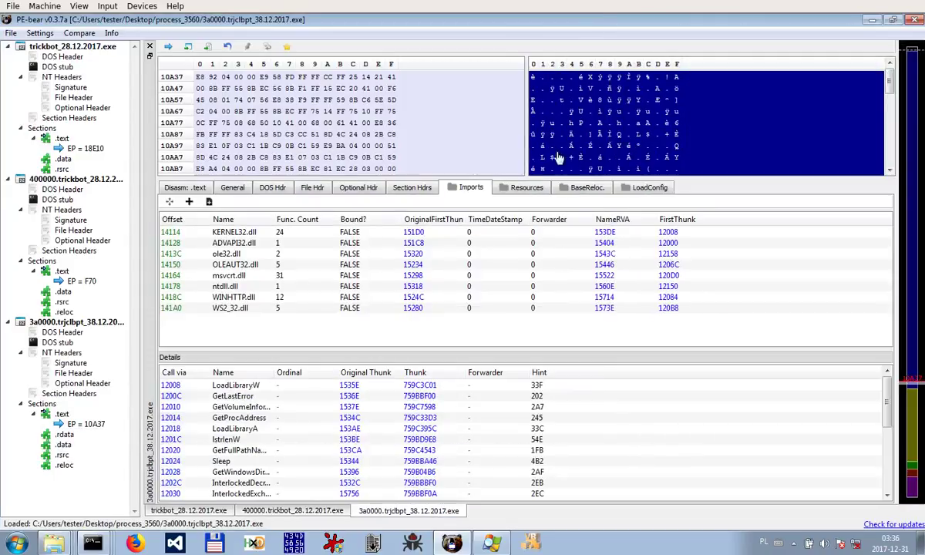
List the dumped file's RC Data resources and follow the data offset of entry number 0 in the hex view
{"action": "left_click", "coordinate": [527, 191]}
{"action": "left_click", "coordinate": [569, 300]}
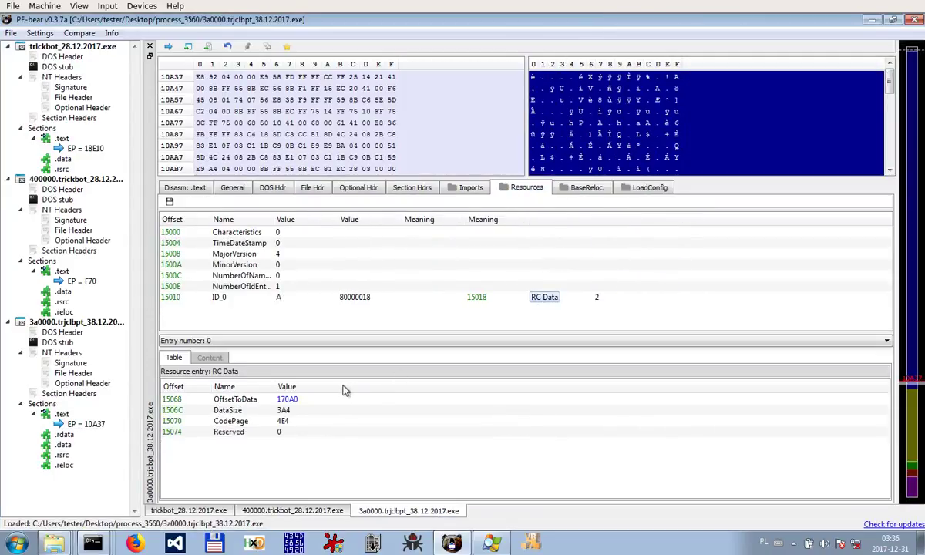
{"action": "right_click", "coordinate": [287, 398]}
{"action": "left_click", "coordinate": [324, 365]}
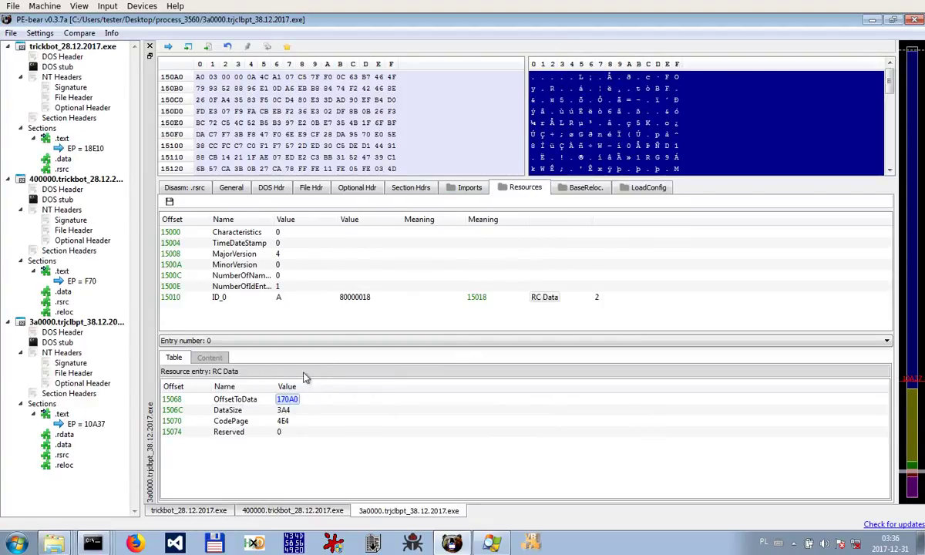
Select RC Data entry number 1 and follow its data offset in the hex view
{"action": "right_click", "coordinate": [292, 400]}
{"action": "left_click", "coordinate": [306, 338]}
{"action": "left_click", "coordinate": [311, 344]}
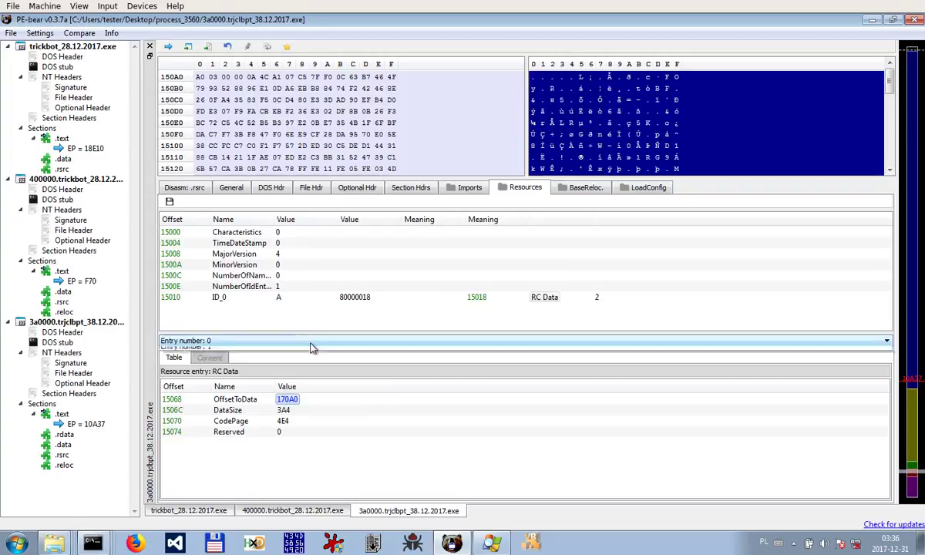
{"action": "left_click", "coordinate": [307, 359]}
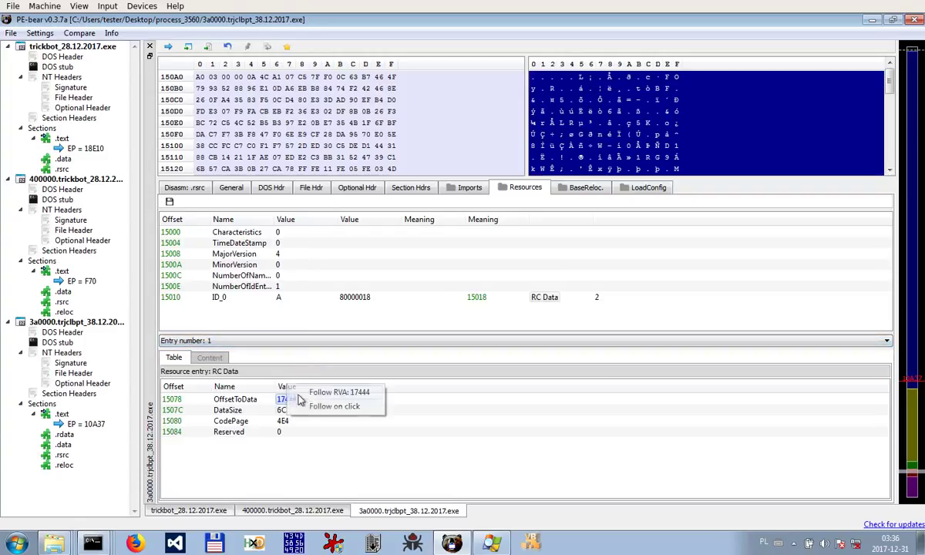
{"action": "left_click", "coordinate": [299, 400]}
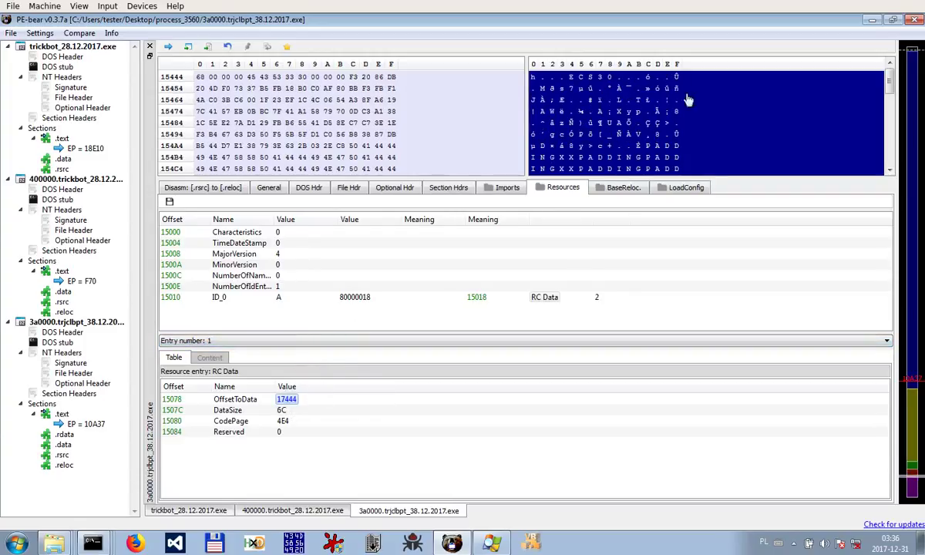
Restore the PE-bear window down and rename the dumped file in the process_3560 folder as trick_bot32.exe
{"action": "left_click_drag", "start_coordinate": [399, 30], "coordinate": [739, 136]}
{"action": "right_click", "coordinate": [183, 103]}
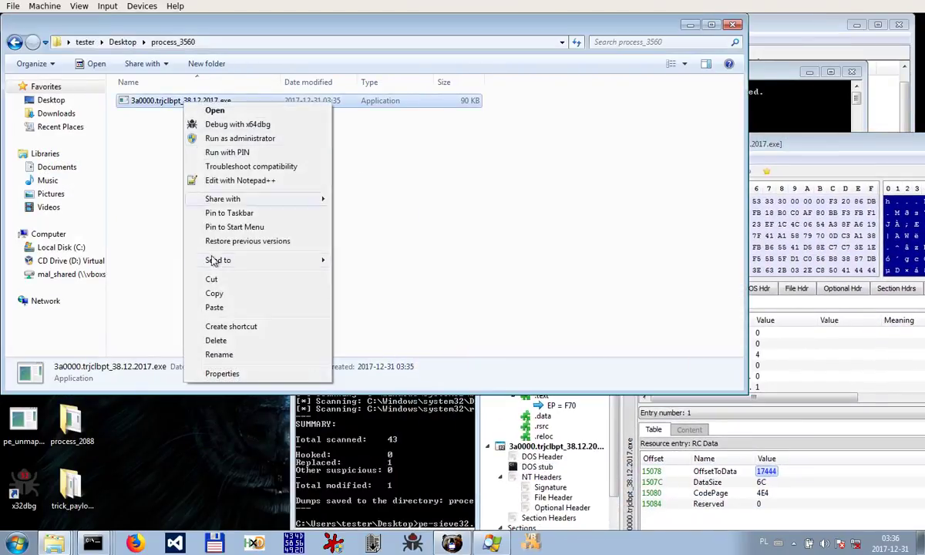
{"action": "left_click", "coordinate": [218, 354]}
{"action": "type", "text": "trjck_bo"}
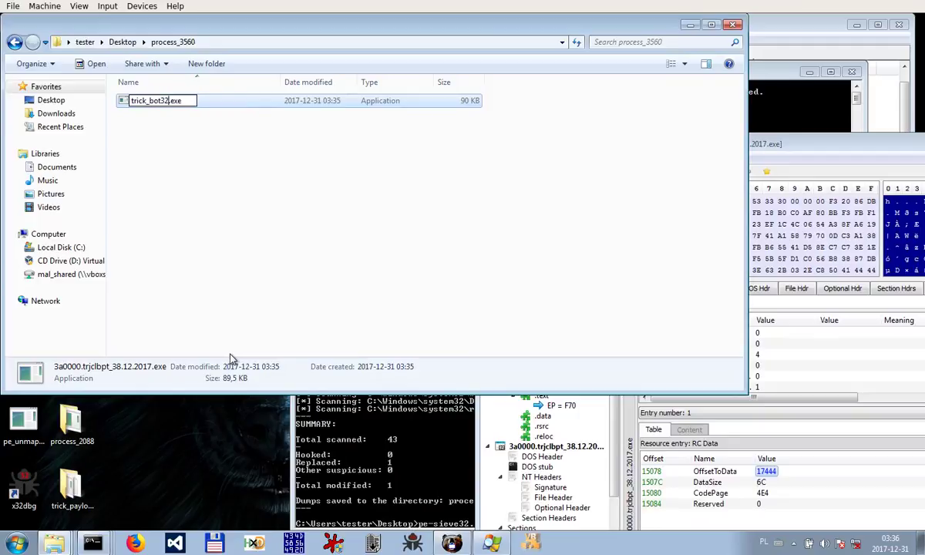
{"action": "type", "text": "t32"}
{"action": "key", "text": "Return"}
Move the folder window off the Desktop icons and rename trick_bot32.exe as trick_main_bot32.exe
{"action": "left_click_drag", "start_coordinate": [258, 49], "coordinate": [321, 165]}
{"action": "right_click", "coordinate": [249, 223]}
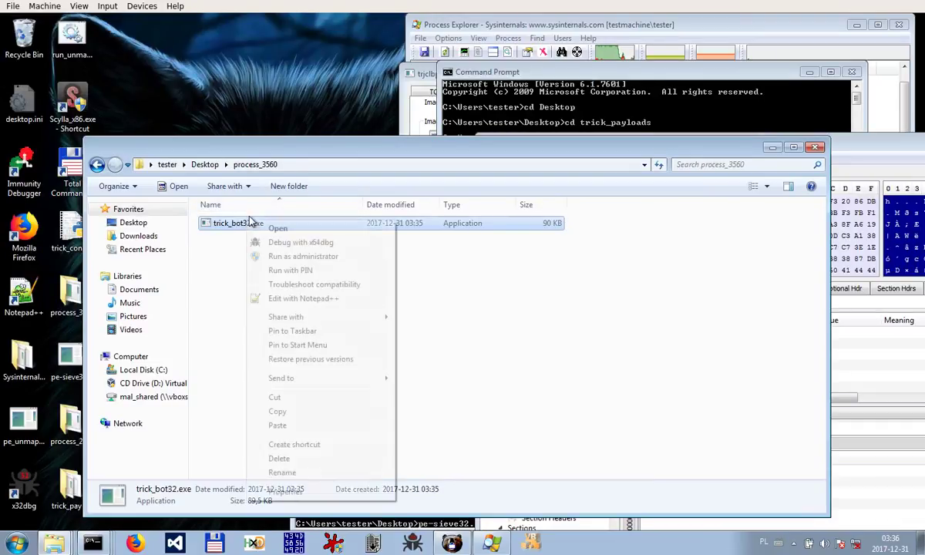
{"action": "left_click", "coordinate": [275, 471]}
{"action": "left_click", "coordinate": [230, 224]}
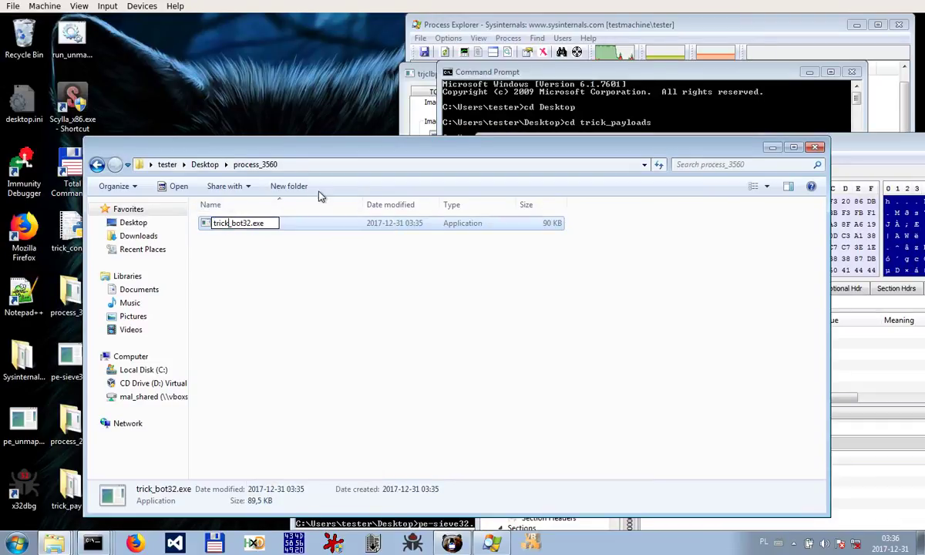
{"action": "type", "text": "_main"}
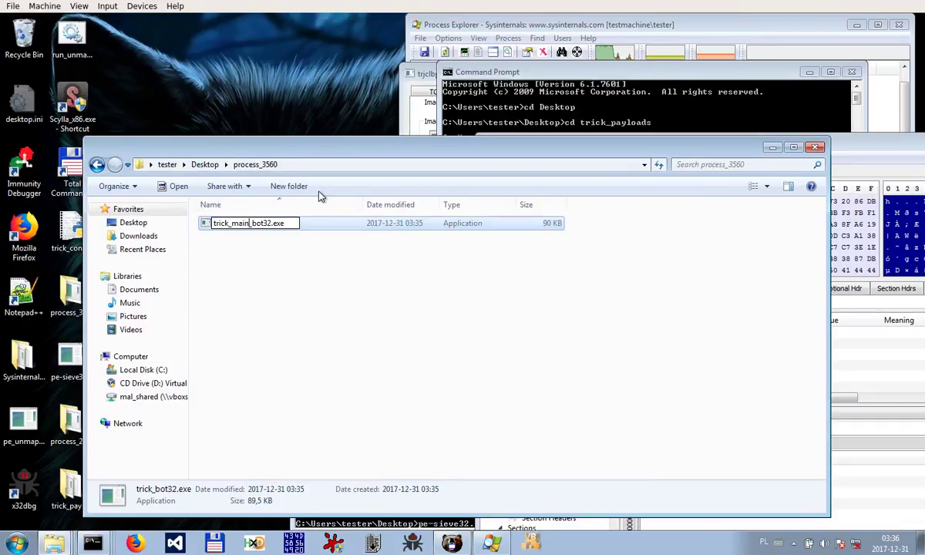
{"action": "key", "text": "Return"}
Unload all files from PE-bear and load trick_main_bot32.exe from the process_3560 folder
{"action": "left_click", "coordinate": [840, 347]}
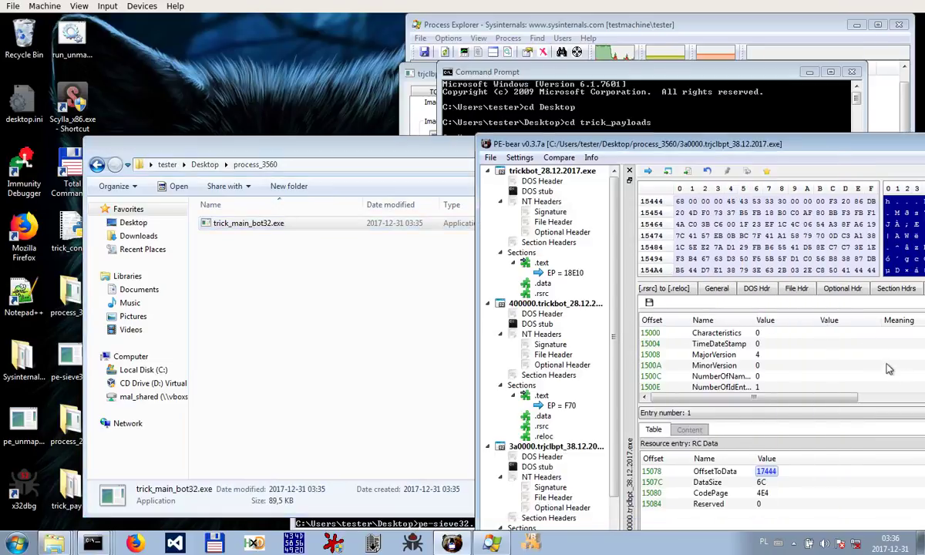
{"action": "left_click_drag", "start_coordinate": [785, 135], "coordinate": [586, 108]}
{"action": "left_click", "coordinate": [283, 123]}
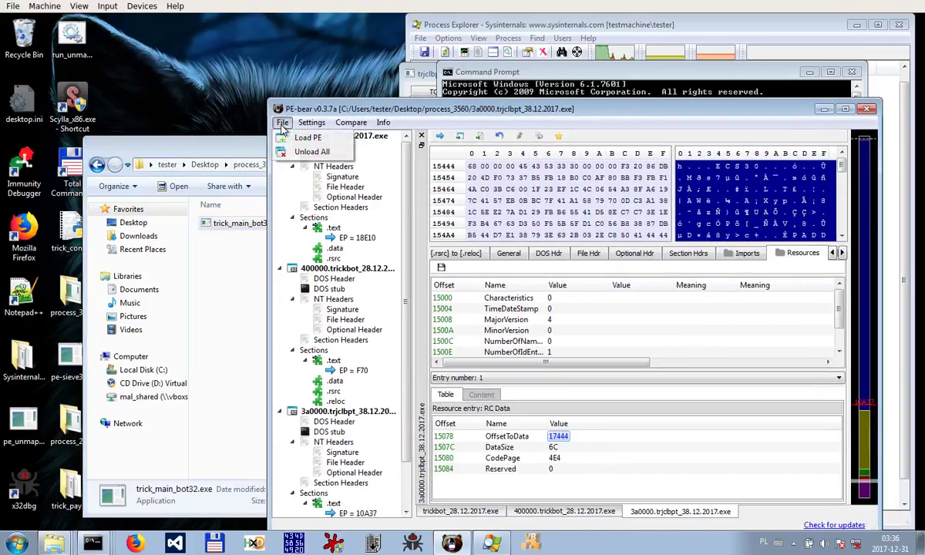
{"action": "left_click", "coordinate": [294, 149]}
{"action": "left_click_drag", "start_coordinate": [232, 223], "coordinate": [554, 230]}
Start saving the RC Data resources of trick_main_bot32.exe and set the target location to C:\Users\tester\Desktop
{"action": "left_click", "coordinate": [759, 258]}
{"action": "left_click", "coordinate": [794, 263]}
{"action": "scroll", "coordinate": [678, 339], "scroll_direction": "down", "scroll_amount": 1}
{"action": "left_click_drag", "start_coordinate": [728, 371], "coordinate": [791, 370]}
{"action": "left_click", "coordinate": [773, 355]}
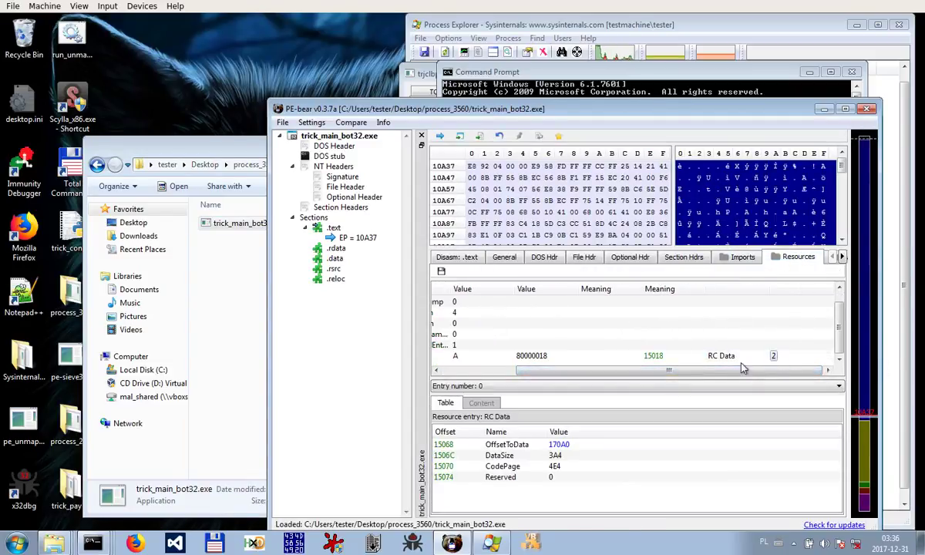
{"action": "left_click", "coordinate": [441, 273]}
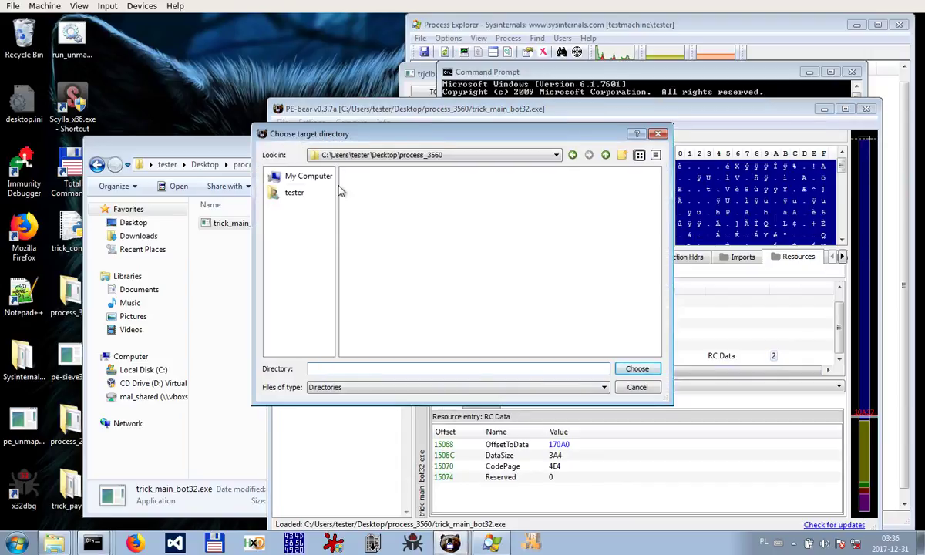
{"action": "left_click", "coordinate": [305, 179]}
{"action": "left_click", "coordinate": [300, 200]}
{"action": "double_click", "coordinate": [373, 196]}
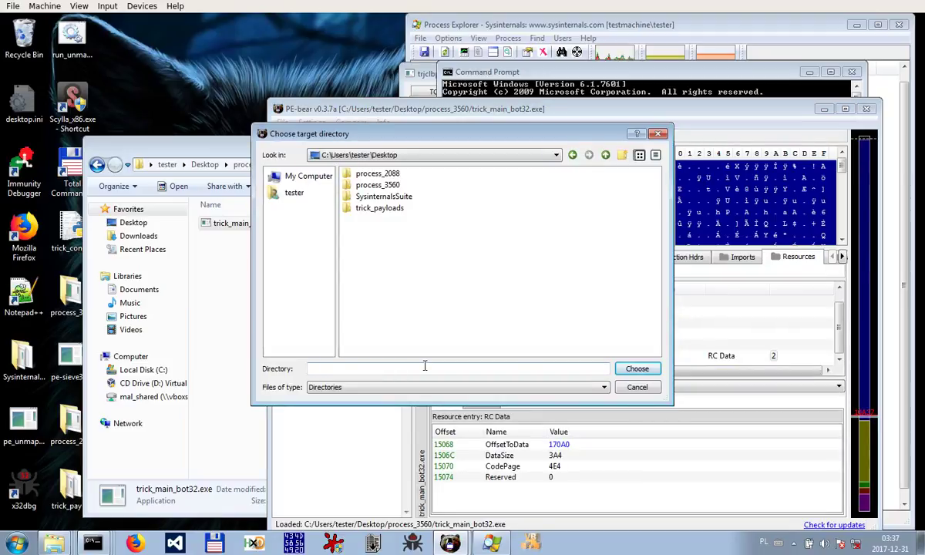
Create a trick_configs folder on the Desktop and dump the RC Data resources into it
{"action": "right_click", "coordinate": [493, 311]}
{"action": "left_click", "coordinate": [526, 332]}
{"action": "type", "text": "yt"}
{"action": "key", "text": "BackSpace"}
{"action": "type", "text": "rick_configs"}
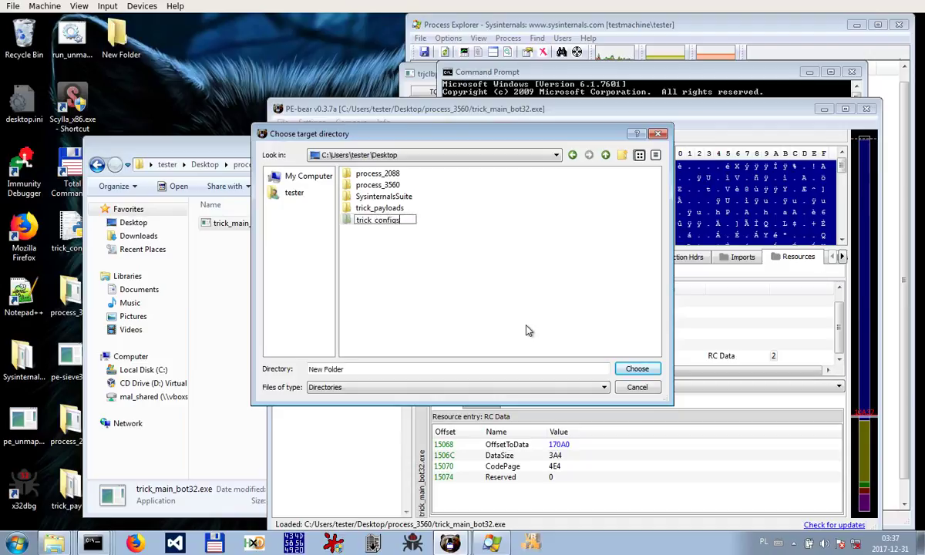
{"action": "key", "text": "Return"}
{"action": "key", "text": "Return"}
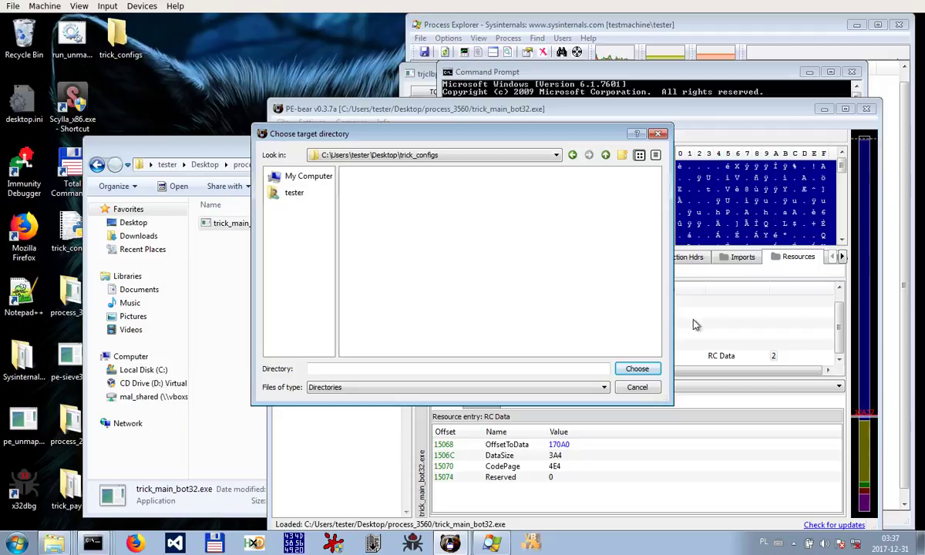
{"action": "left_click", "coordinate": [649, 368]}
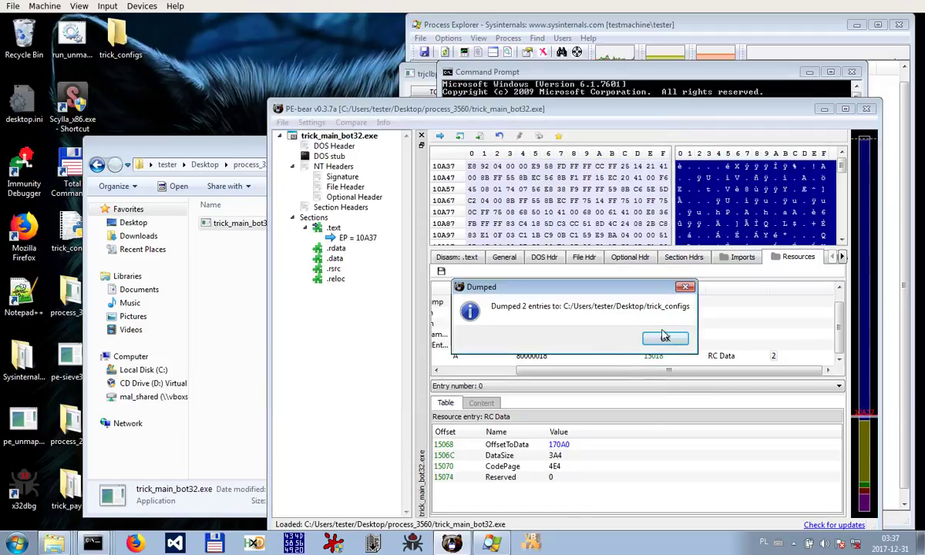
{"action": "left_click", "coordinate": [664, 338]}
Dismiss the PE-bear window, open the trick_configs folder and move its window away from the Desktop icons
{"action": "double_click", "coordinate": [277, 109]}
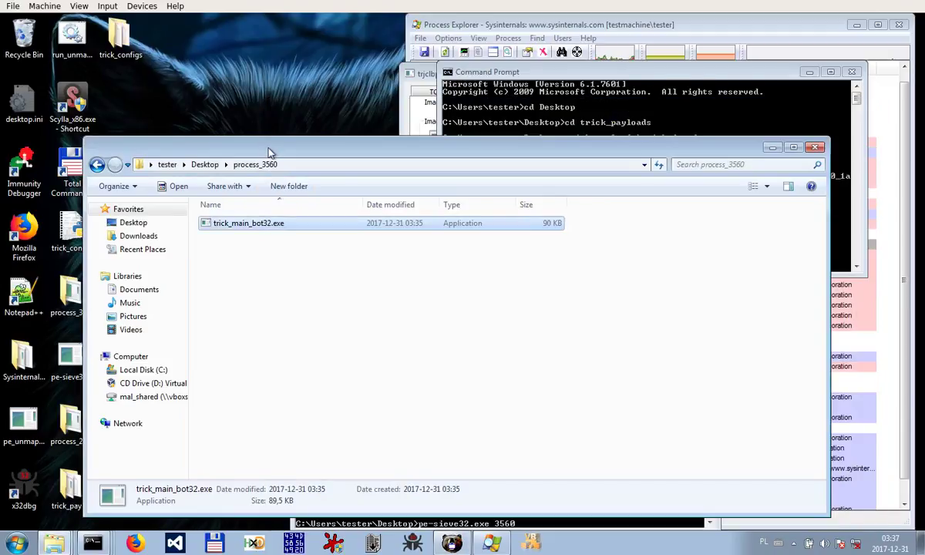
{"action": "double_click", "coordinate": [119, 34]}
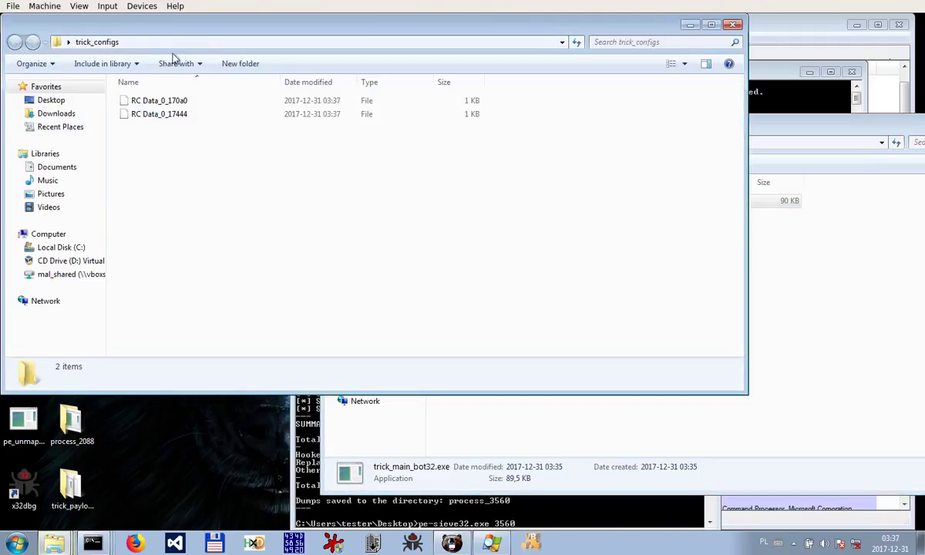
{"action": "left_click_drag", "start_coordinate": [220, 27], "coordinate": [549, 149]}
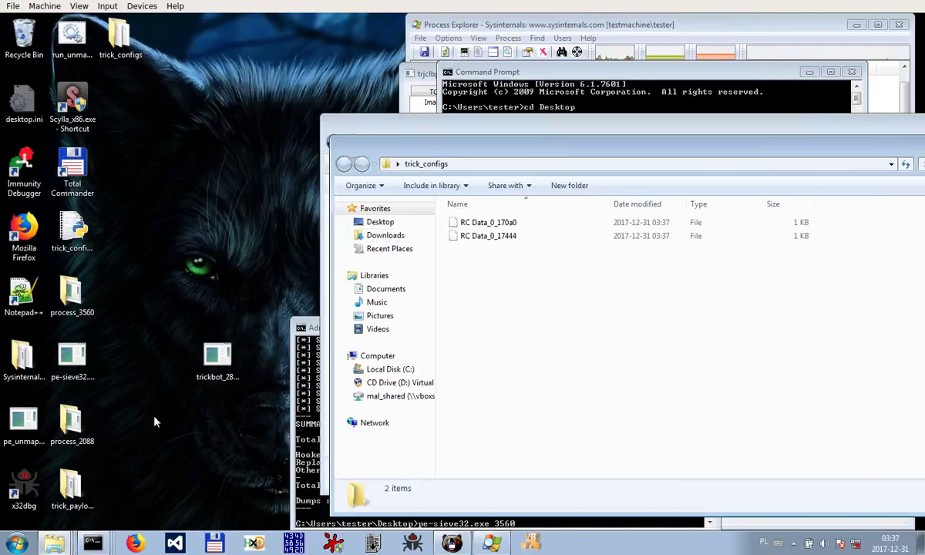
Launch the XVI32 hex editor and open RC Data_0_170a0 from the trick_configs folder in it
{"action": "left_click", "coordinate": [75, 495]}
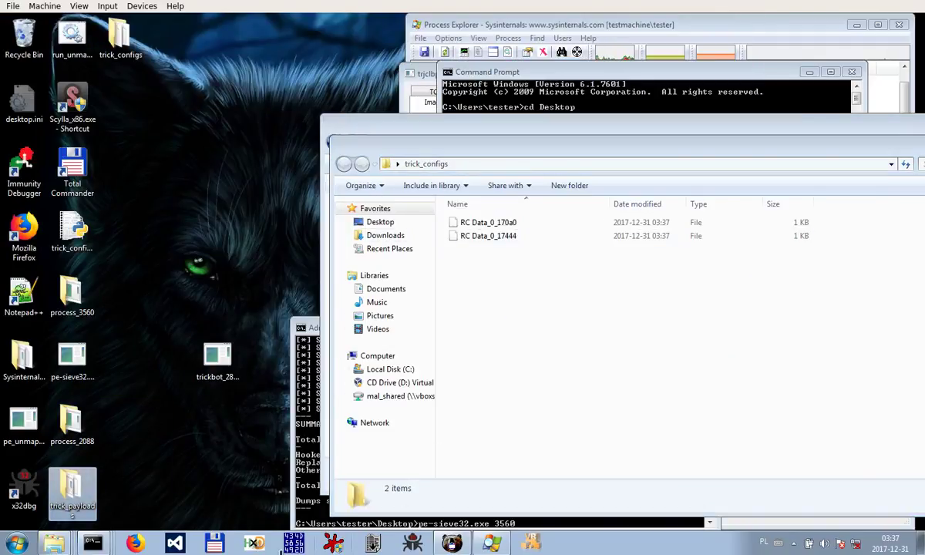
{"action": "left_click", "coordinate": [293, 543]}
{"action": "left_click", "coordinate": [767, 307]}
{"action": "left_click", "coordinate": [471, 212]}
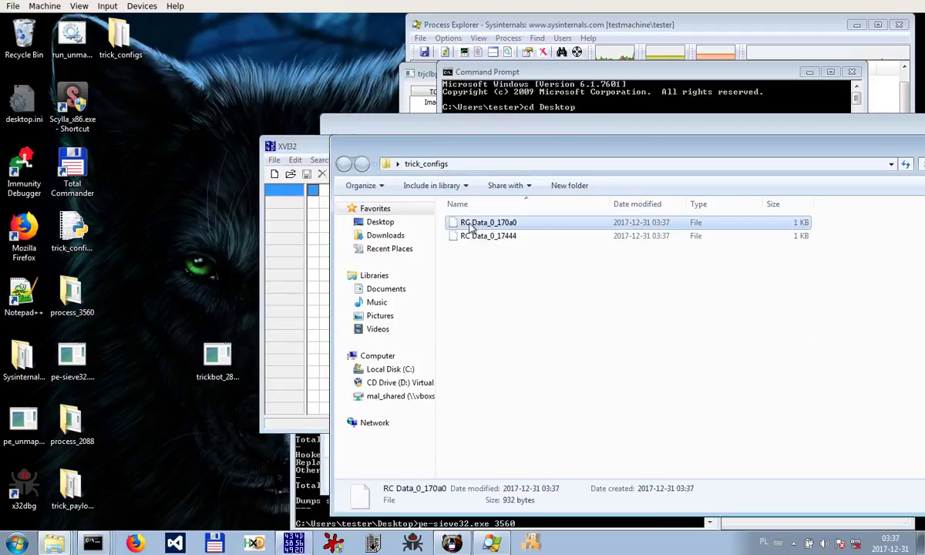
{"action": "left_click_drag", "start_coordinate": [470, 212], "coordinate": [299, 230]}
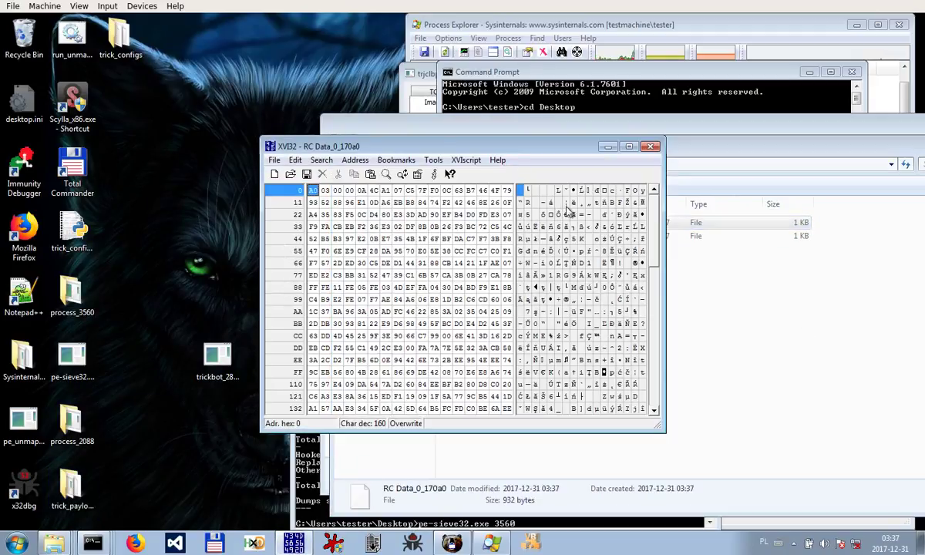
Move the hex editor window toward the lower part of the Desktop and examine the first four bytes of RC Data_0_170a0
{"action": "left_click", "coordinate": [740, 316]}
{"action": "left_click", "coordinate": [312, 148]}
{"action": "left_click_drag", "start_coordinate": [312, 148], "coordinate": [203, 259]}
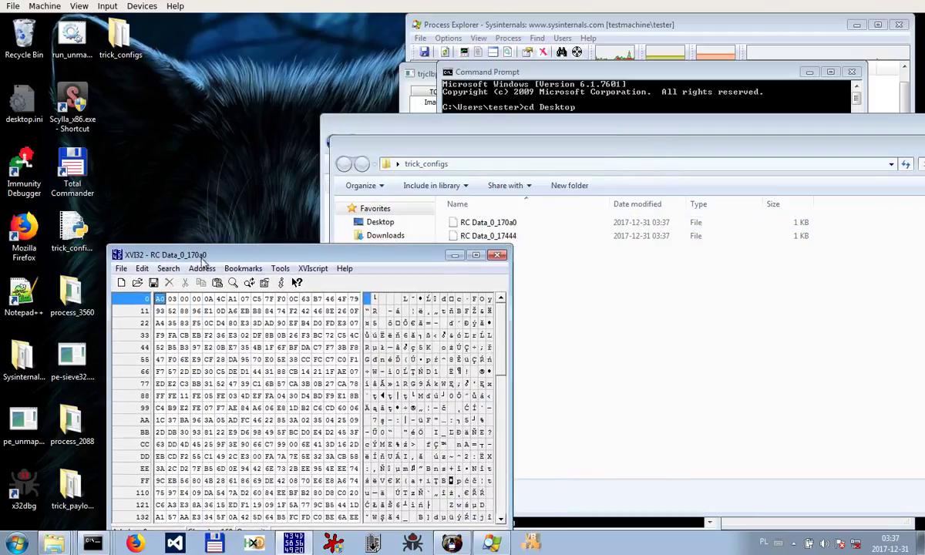
{"action": "left_click", "coordinate": [174, 302]}
{"action": "left_click", "coordinate": [185, 299]}
{"action": "left_click", "coordinate": [198, 299]}
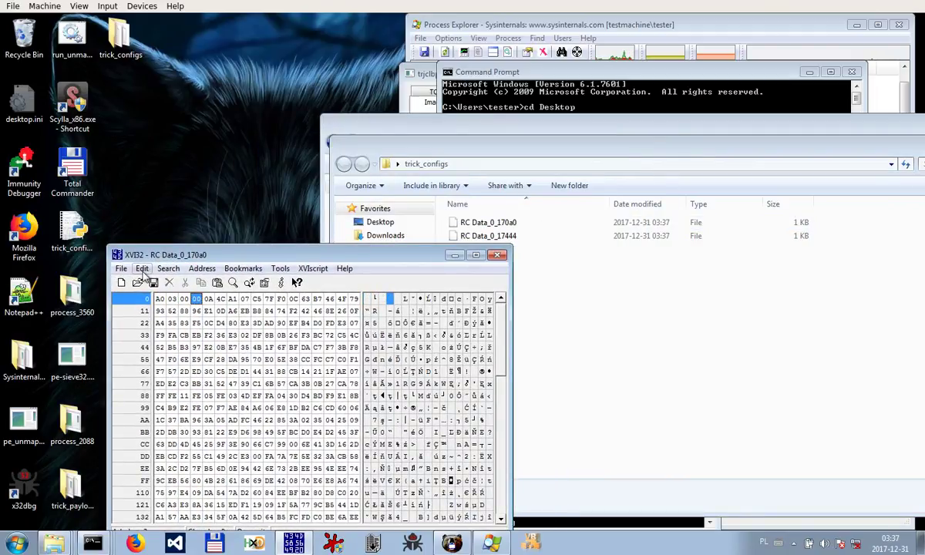
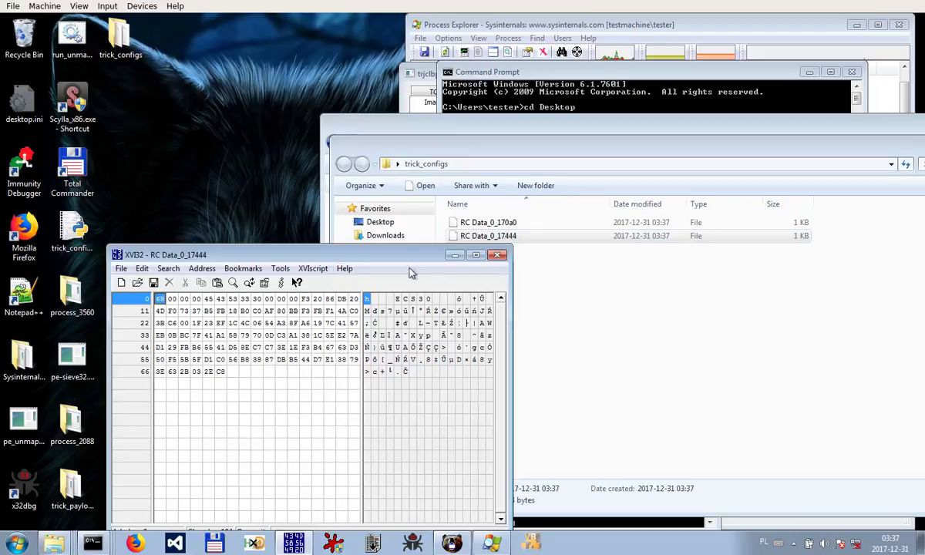
Close the hex editor and delete RC Data_0_17444 from the trick_configs folder
{"action": "left_click", "coordinate": [498, 255]}
{"action": "right_click", "coordinate": [511, 236]}
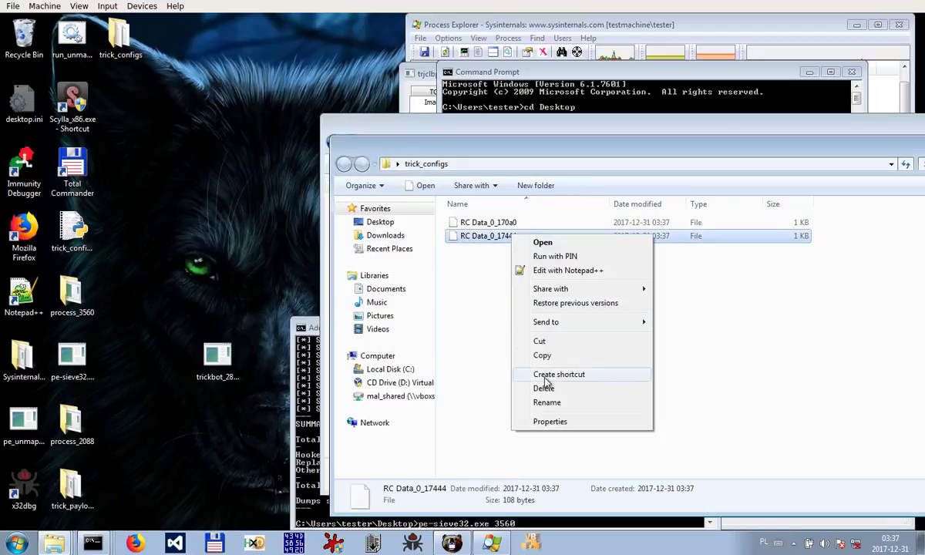
{"action": "left_click", "coordinate": [544, 389]}
{"action": "left_click", "coordinate": [521, 330]}
Move trick_config_decoder.py from the Desktop into the trick_configs folder and bring up the Command Prompt that ran trick_decoder.py
{"action": "left_click_drag", "start_coordinate": [73, 231], "coordinate": [728, 376]}
{"action": "left_click", "coordinate": [107, 544]}
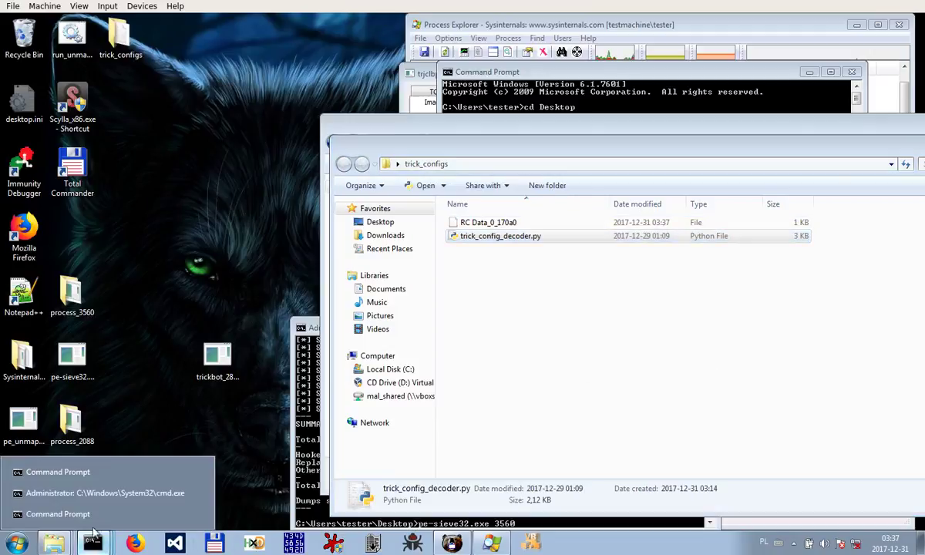
{"action": "left_click", "coordinate": [98, 514]}
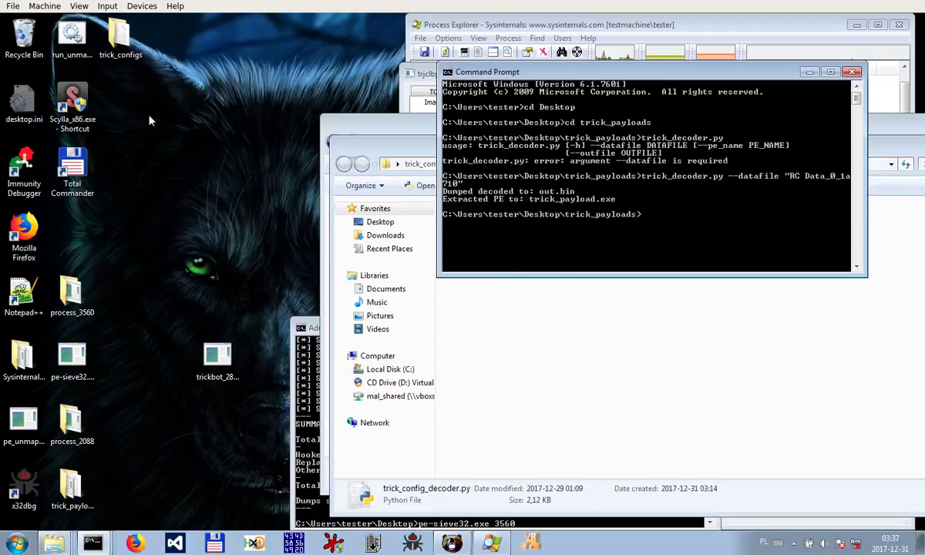
Open the trick_payloads folder on the Desktop and load its trick_payload.exe into PE-bear alongside trick_main_bot32.exe
{"action": "left_click", "coordinate": [74, 487]}
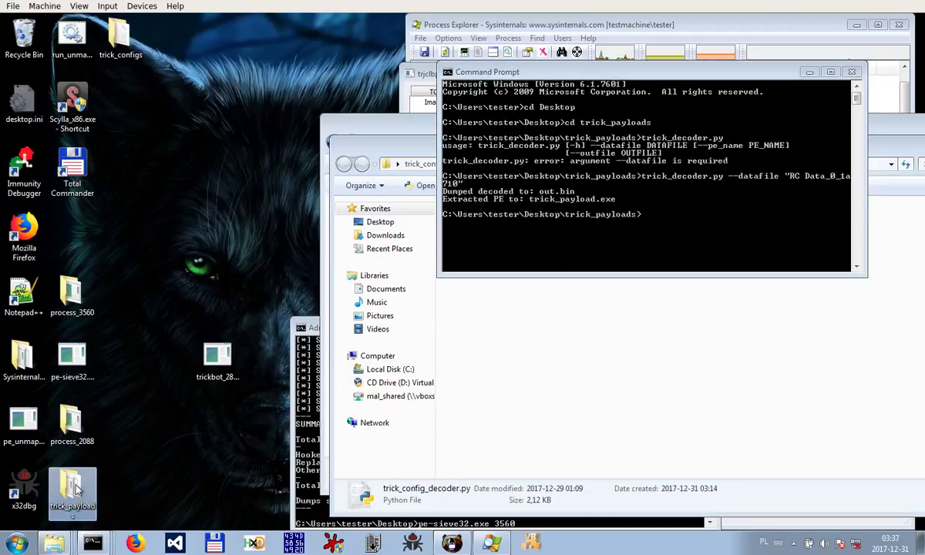
{"action": "double_click", "coordinate": [77, 489]}
{"action": "left_click", "coordinate": [329, 298]}
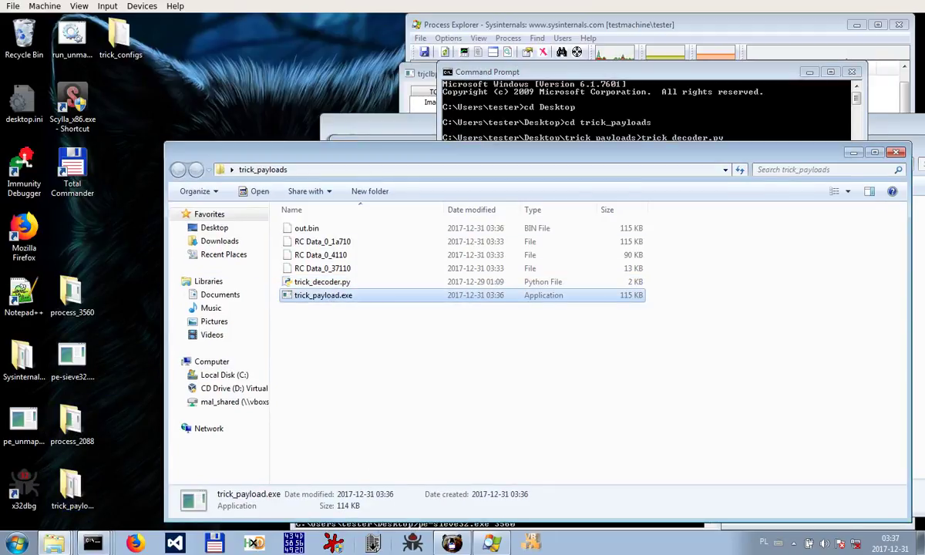
{"action": "left_click", "coordinate": [452, 544]}
{"action": "left_click_drag", "start_coordinate": [227, 30], "coordinate": [706, 121]}
{"action": "left_click_drag", "start_coordinate": [324, 296], "coordinate": [618, 389]}
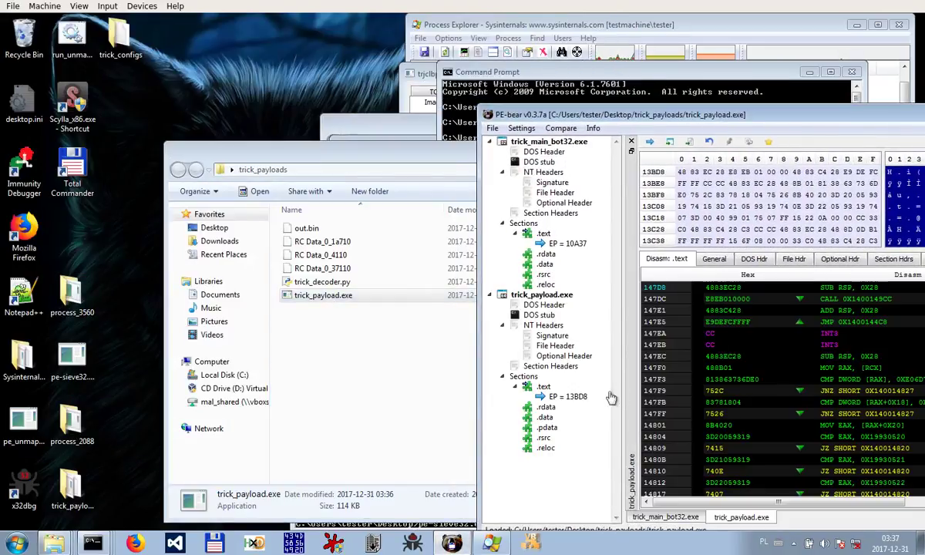
{"action": "left_click_drag", "start_coordinate": [741, 115], "coordinate": [388, 171]}
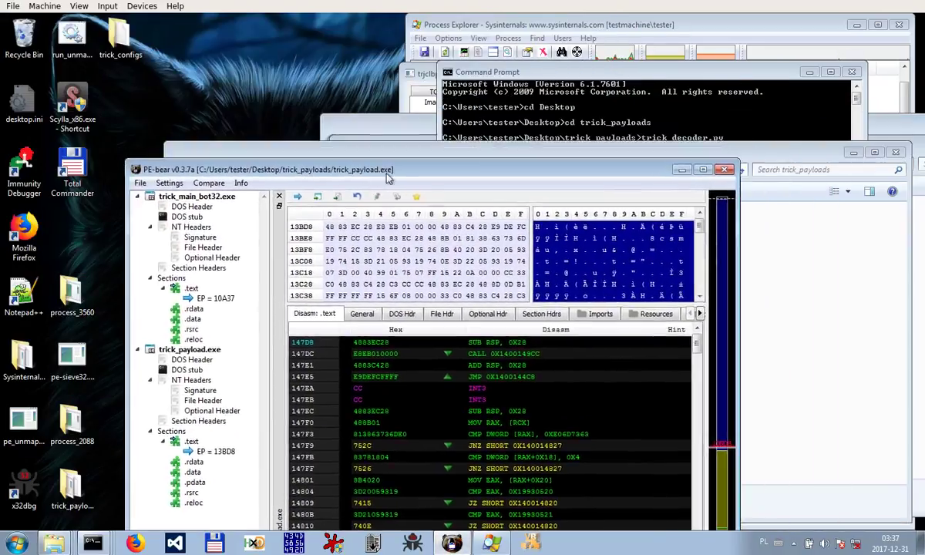
Show the RC Data resources of trick_payload.exe and follow the data offset of entry 0 to its raw bytes
{"action": "left_click", "coordinate": [598, 314]}
{"action": "left_click", "coordinate": [656, 314]}
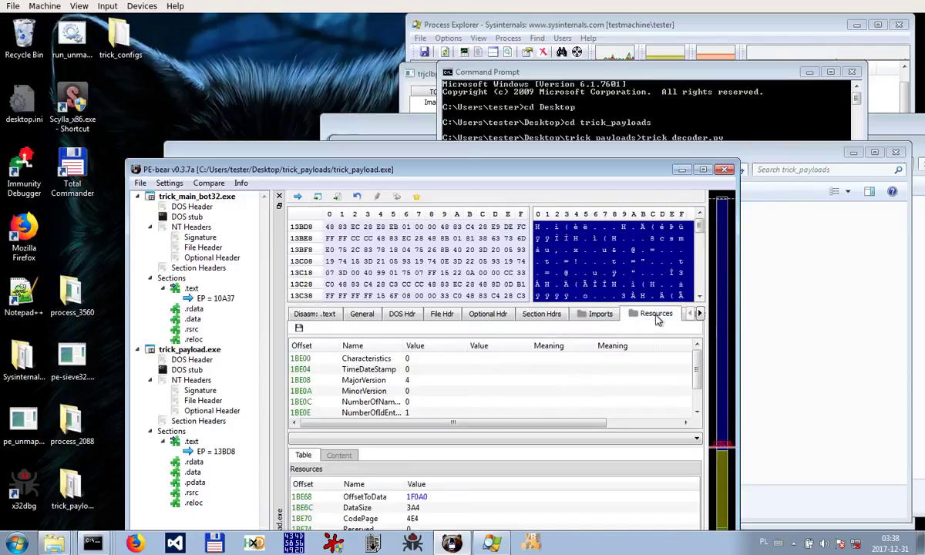
{"action": "scroll", "coordinate": [499, 408], "scroll_direction": "down", "scroll_amount": 1}
{"action": "left_click", "coordinate": [493, 402]}
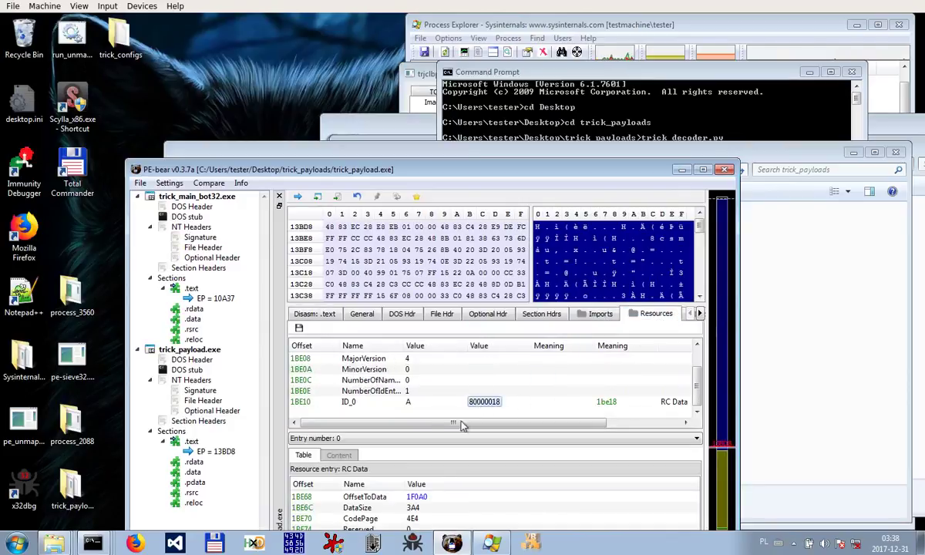
{"action": "right_click", "coordinate": [414, 500]}
{"action": "left_click", "coordinate": [445, 484]}
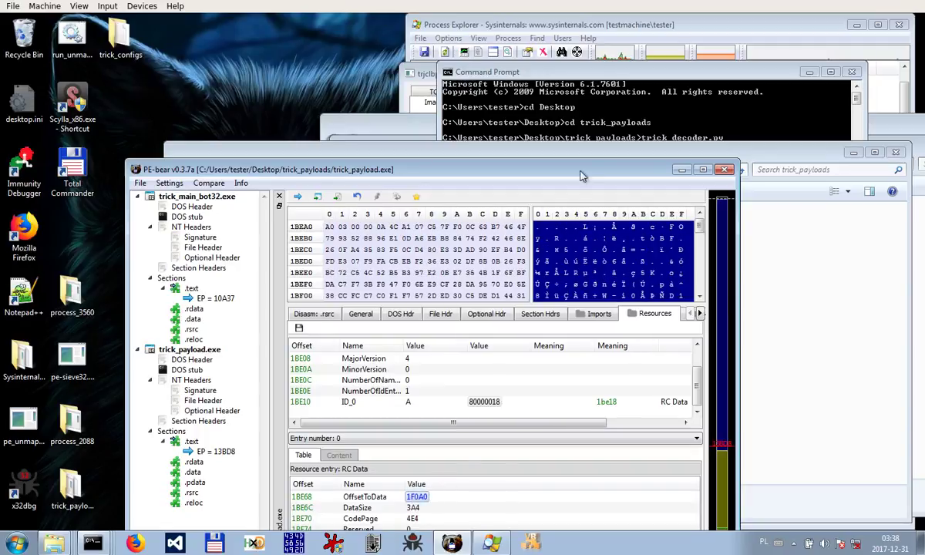
Switch to RC Data entry 1 and follow its RVA 1F444 to view the raw bytes
{"action": "left_click", "coordinate": [494, 438]}
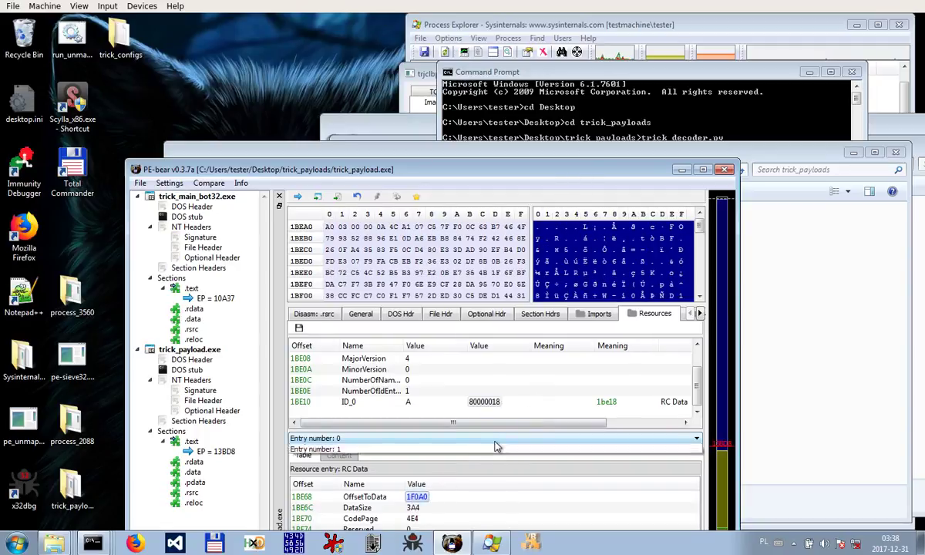
{"action": "left_click", "coordinate": [441, 428]}
{"action": "right_click", "coordinate": [414, 499]}
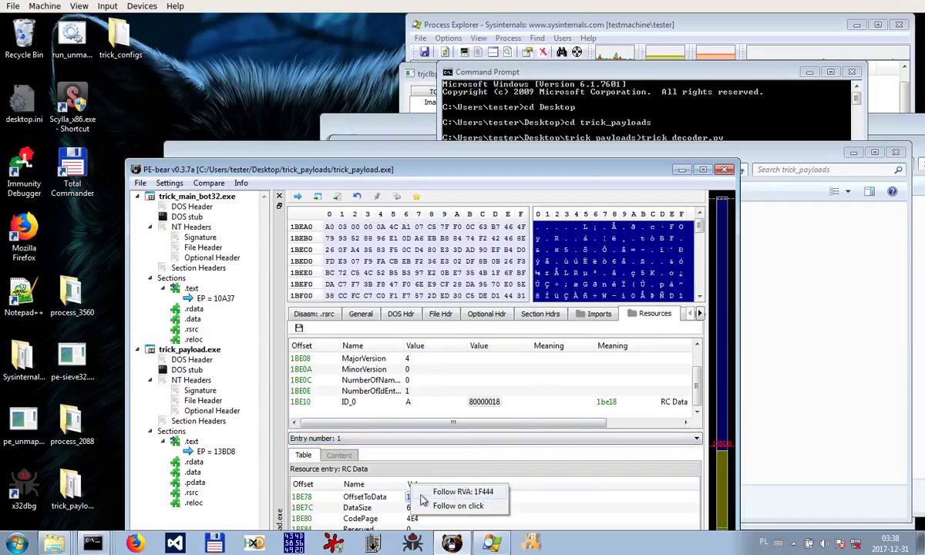
{"action": "left_click", "coordinate": [443, 473]}
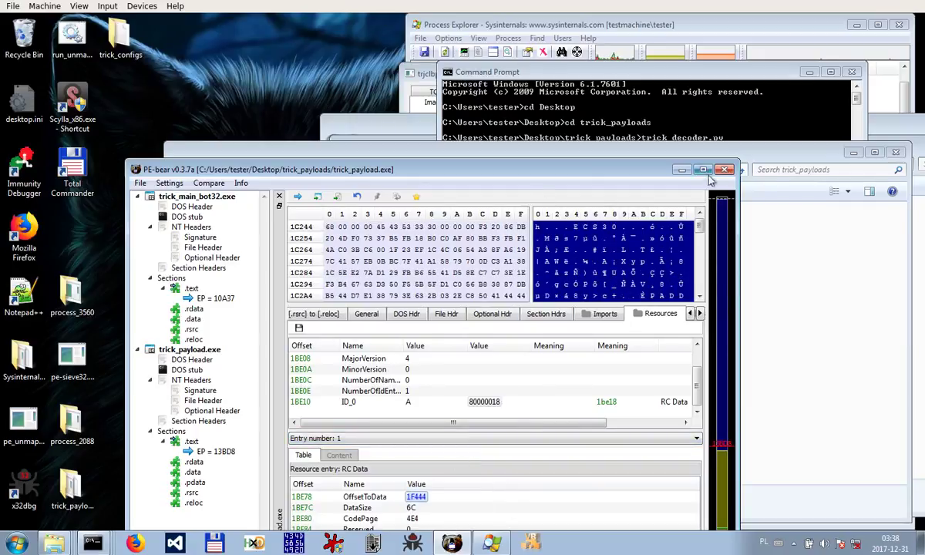
Rename trick_payload.exe in the trick_payloads folder as trick_main_bot64.exe and move it to the Desktop
{"action": "left_click", "coordinate": [640, 154]}
{"action": "right_click", "coordinate": [316, 305]}
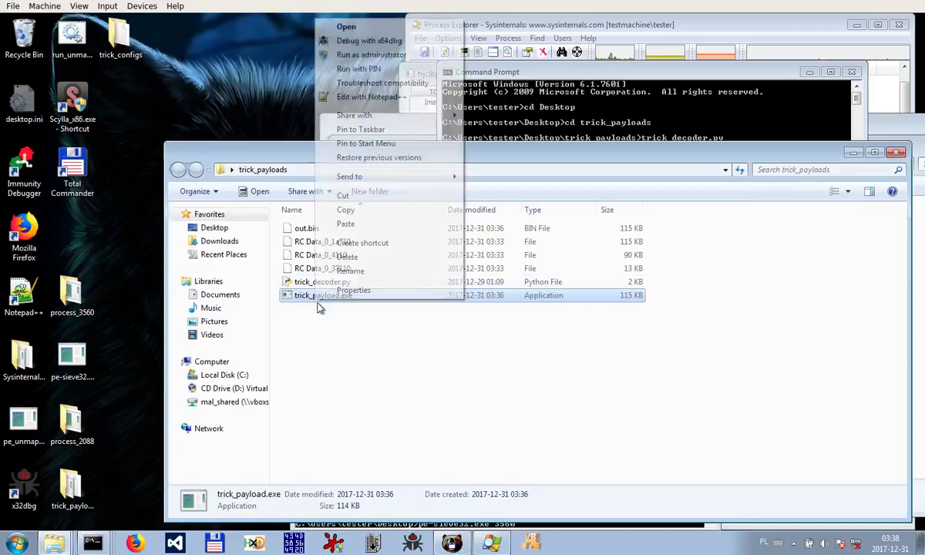
{"action": "left_click", "coordinate": [341, 271]}
{"action": "type", "text": "trick_"}
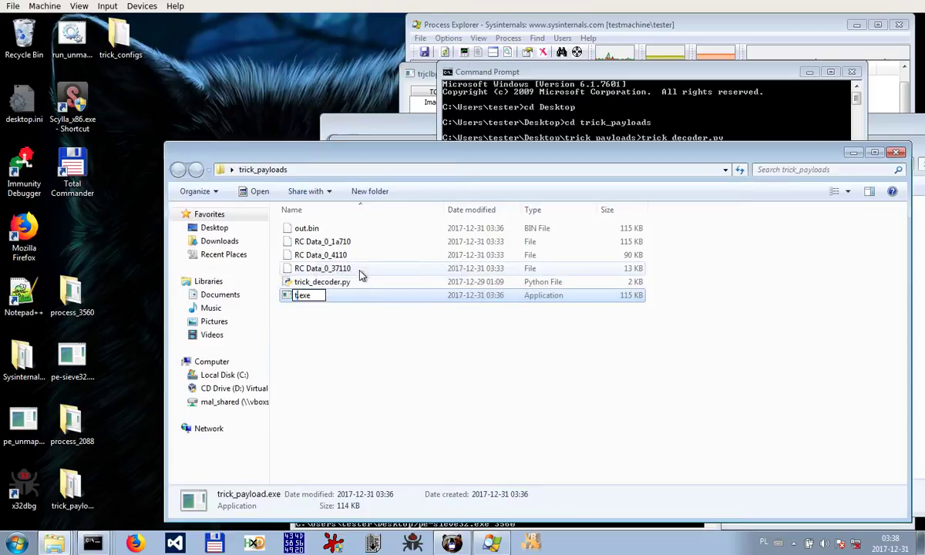
{"action": "type", "text": "main_bot"}
{"action": "type", "text": "64"}
{"action": "key", "text": "Return"}
{"action": "left_click_drag", "start_coordinate": [333, 298], "coordinate": [223, 48]}
Change the Command Prompt's working directory from trick_payloads to Desktop\trick_configs
{"action": "left_click", "coordinate": [524, 119]}
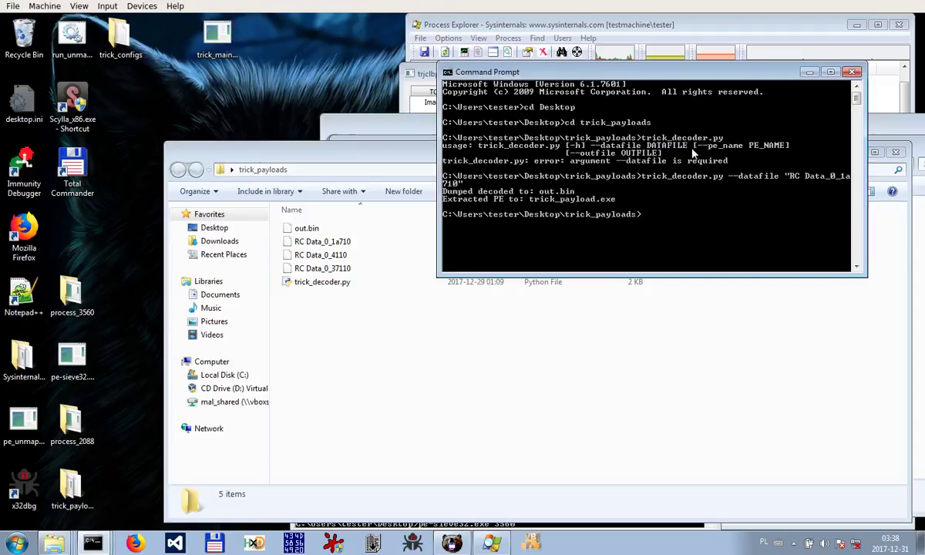
{"action": "type", "text": "cd .."}
{"action": "key", "text": "Return"}
{"action": "type", "text": "cd"}
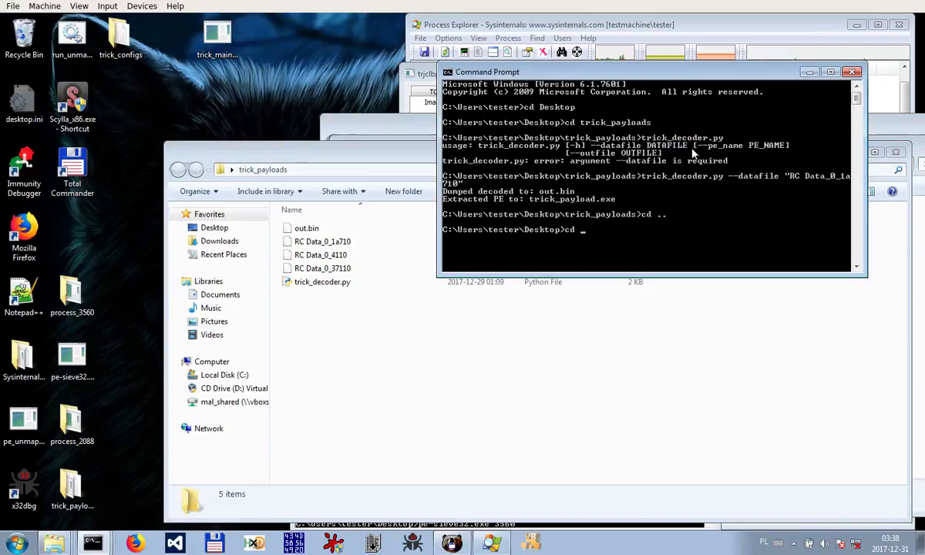
{"action": "type", "text": " tr"}
{"action": "key", "text": "Tab"}
{"action": "key", "text": "Return"}
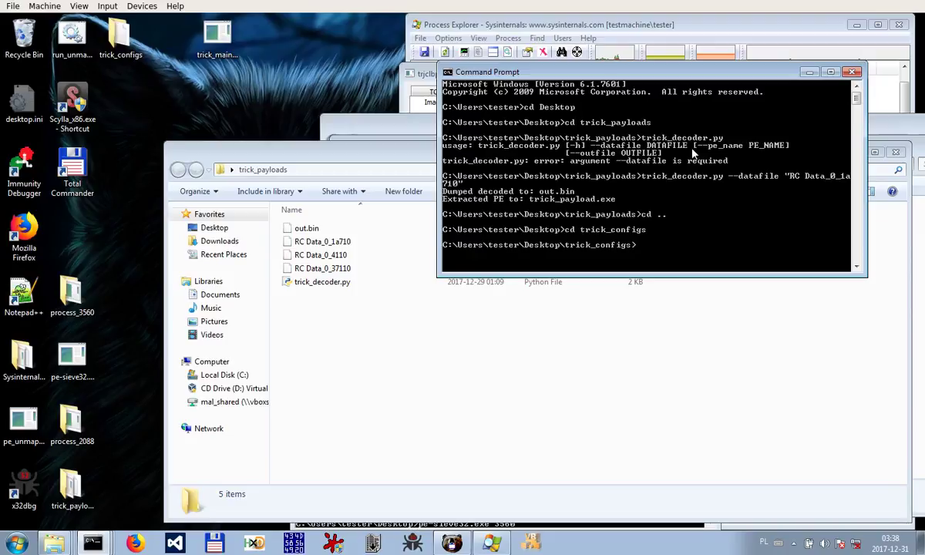
Run trick_config_decoder.py with --datafile "RC Data_0_170a0" to decode the config
{"action": "type", "text": "tr"}
{"action": "key", "text": "Tab"}
{"action": "type", "text": "--d"}
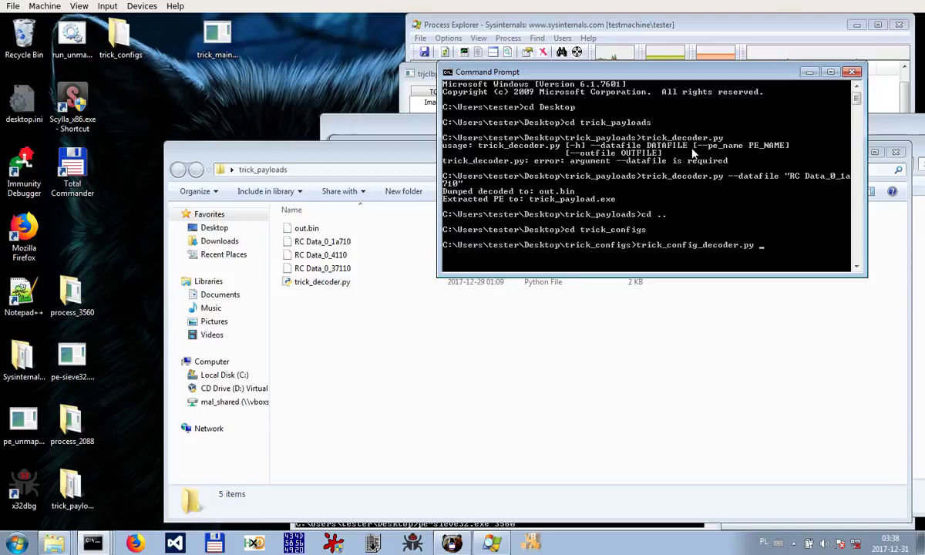
{"action": "type", "text": "atafile \"R"}
{"action": "key", "text": "Tab"}
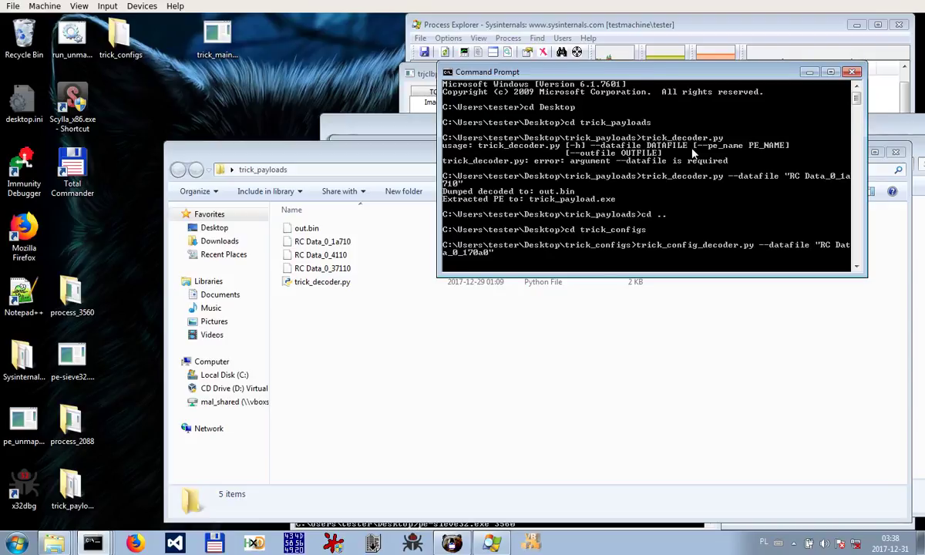
{"action": "key", "text": "Return"}
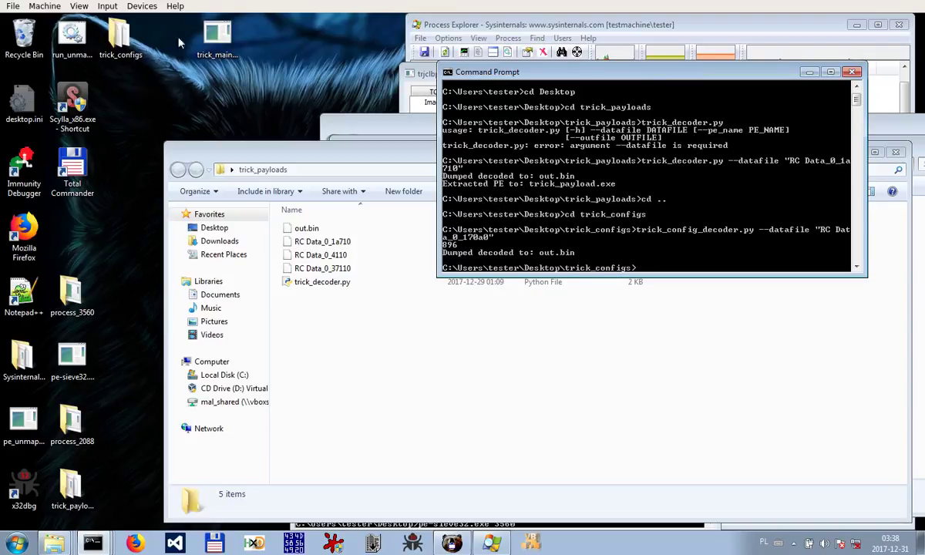
Open out.bin from the trick_configs folder in BareTail to check the decoded config, and close the viewer
{"action": "double_click", "coordinate": [120, 38]}
{"action": "left_click", "coordinate": [501, 236]}
{"action": "left_click", "coordinate": [473, 222]}
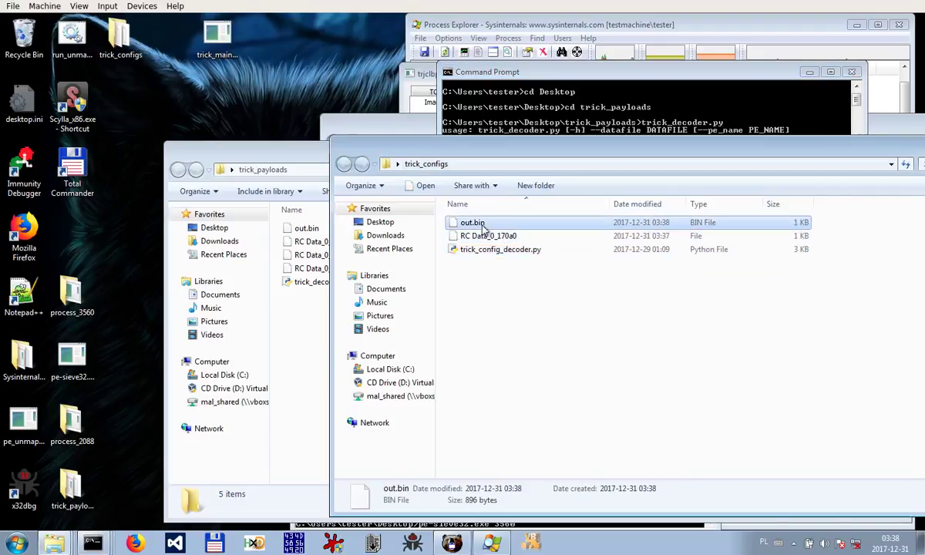
{"action": "left_click", "coordinate": [372, 544]}
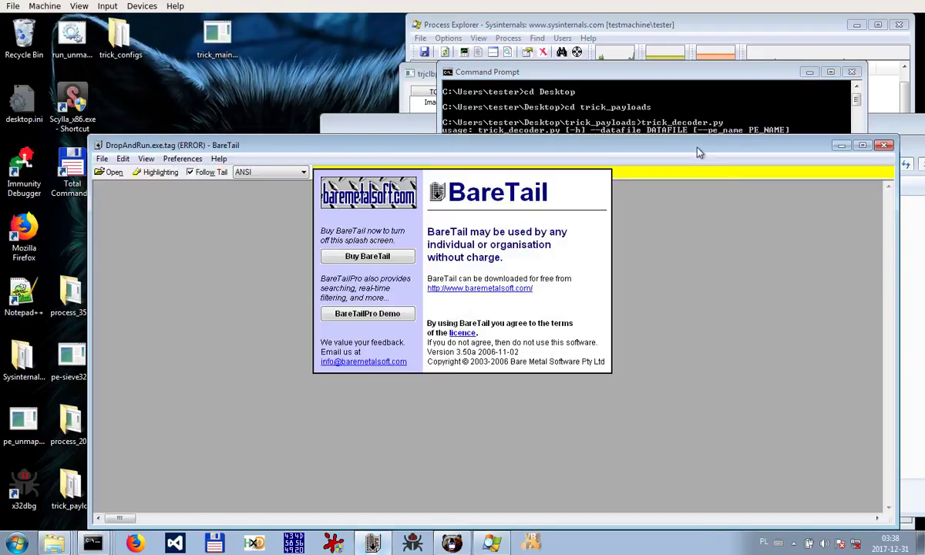
{"action": "left_click_drag", "start_coordinate": [678, 222], "coordinate": [673, 385]}
{"action": "left_click", "coordinate": [216, 344]}
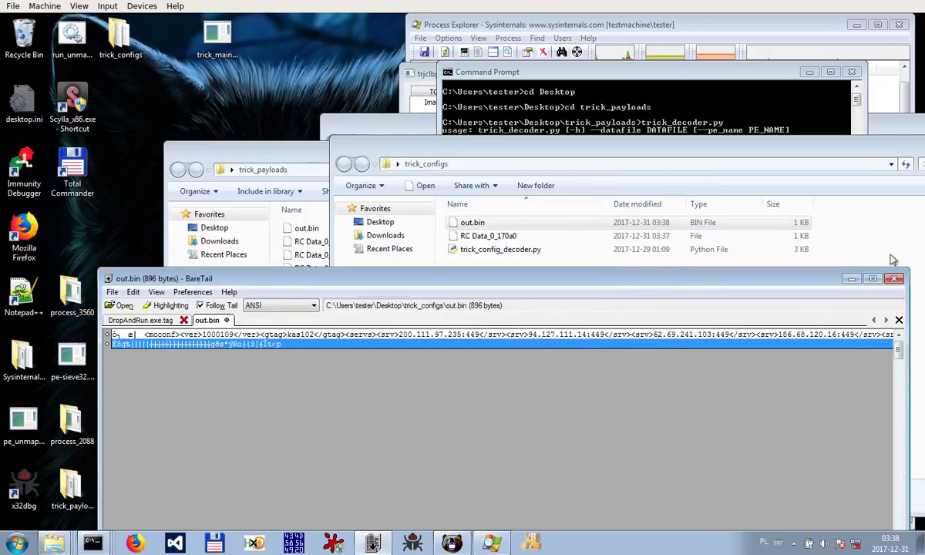
{"action": "left_click", "coordinate": [894, 278]}
Open out.bin in XVI32 and delete the eight header bytes before the <mcconf> tag
{"action": "left_click", "coordinate": [293, 543]}
{"action": "left_click_drag", "start_coordinate": [472, 223], "coordinate": [422, 337]}
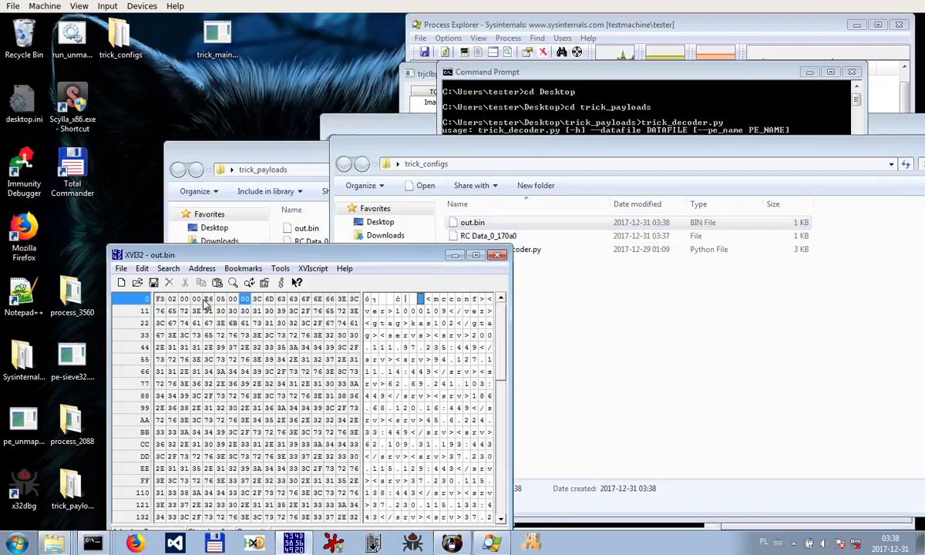
{"action": "left_click", "coordinate": [142, 268]}
{"action": "left_click", "coordinate": [190, 462]}
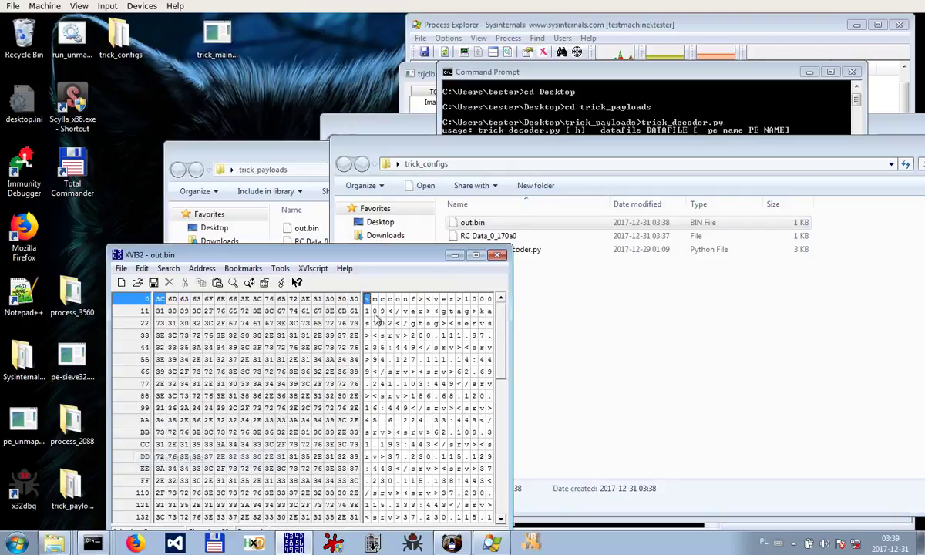
Maximize the hex editor, delete everything after the closing </mcconf> tag, save out.bin and close the editor
{"action": "double_click", "coordinate": [425, 257]}
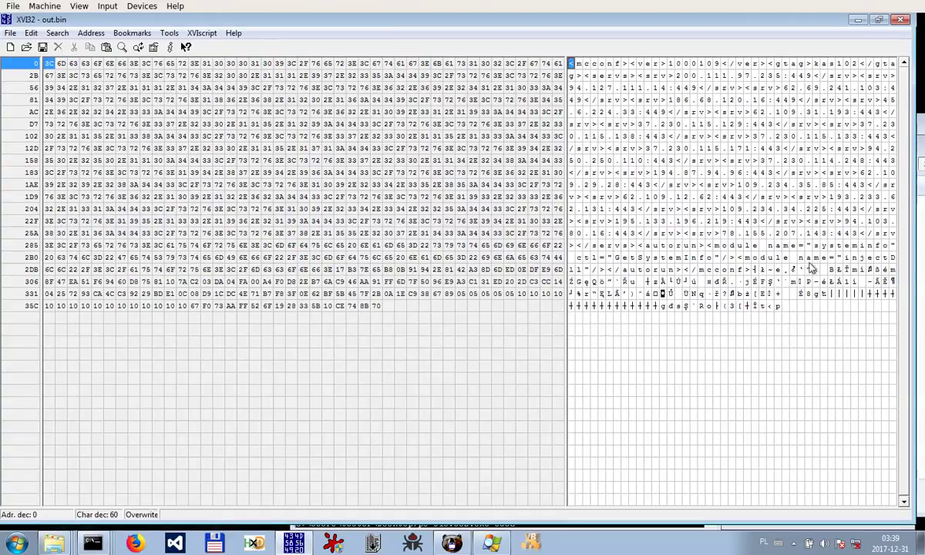
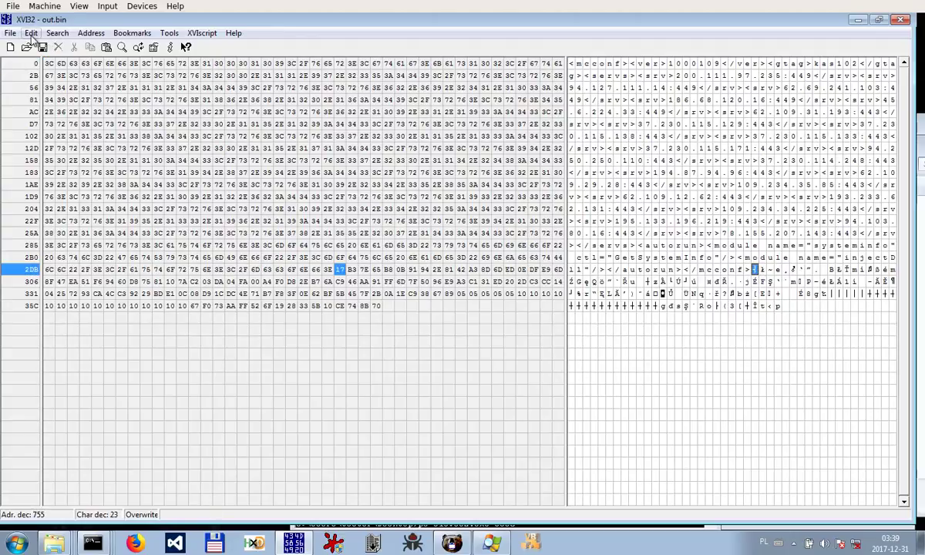
{"action": "left_click", "coordinate": [31, 33]}
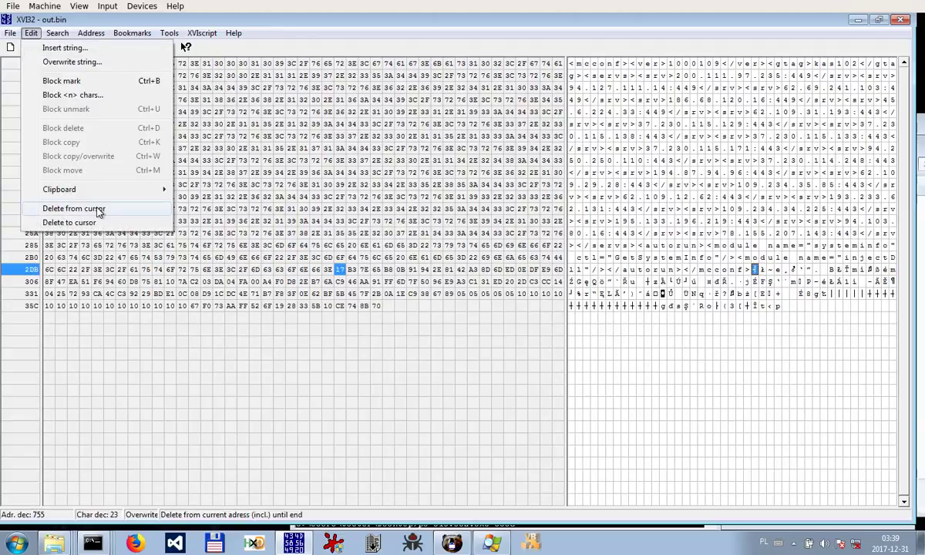
{"action": "left_click", "coordinate": [73, 209]}
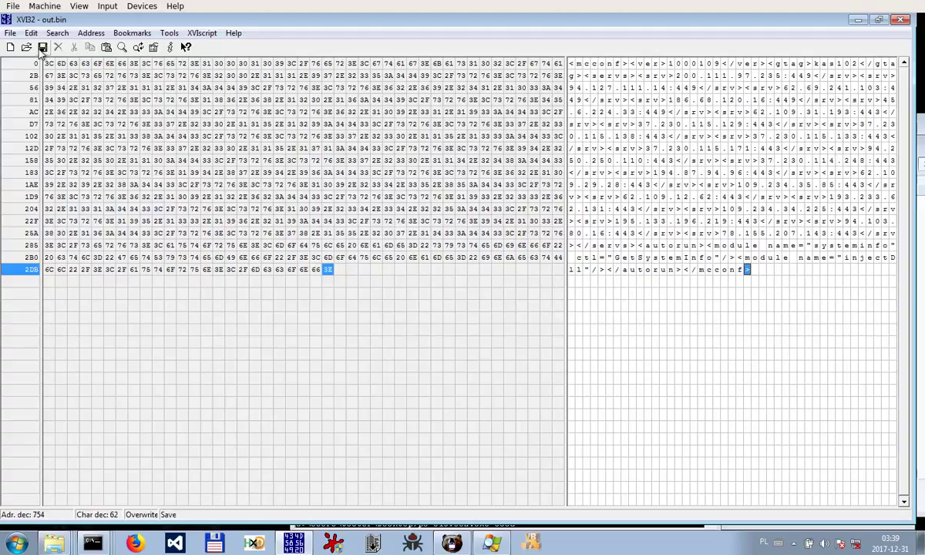
{"action": "left_click", "coordinate": [901, 20]}
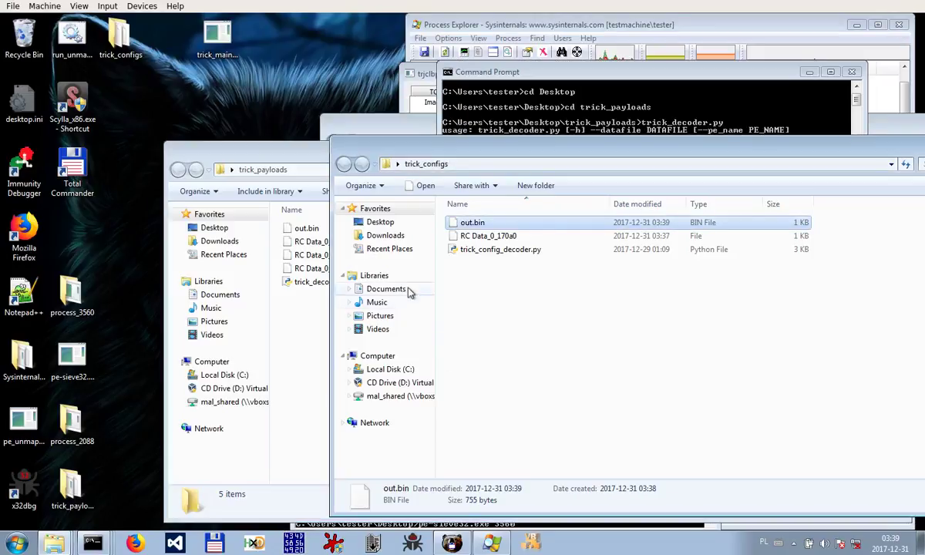
Rename out.bin in the trick_configs folder to config.xml and accept the file extension change
{"action": "right_click", "coordinate": [483, 223]}
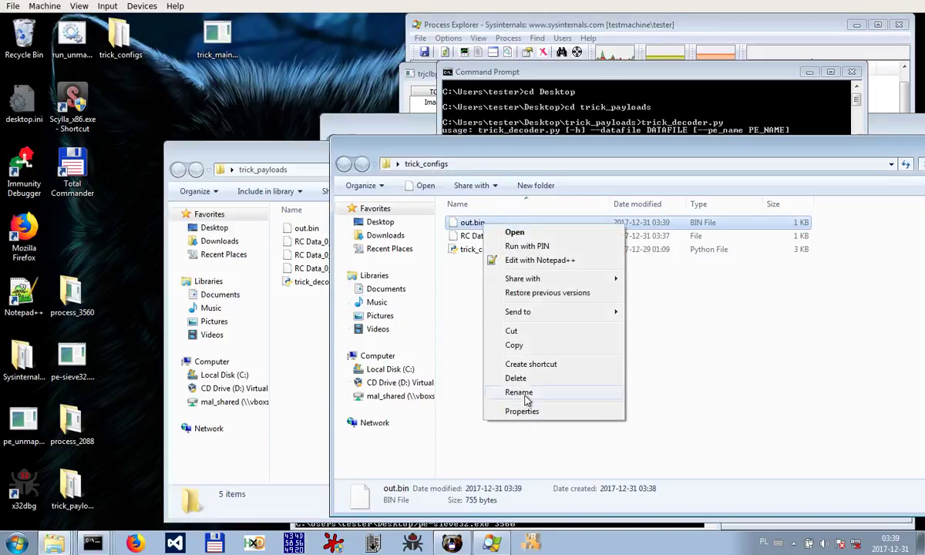
{"action": "type", "text": "con"}
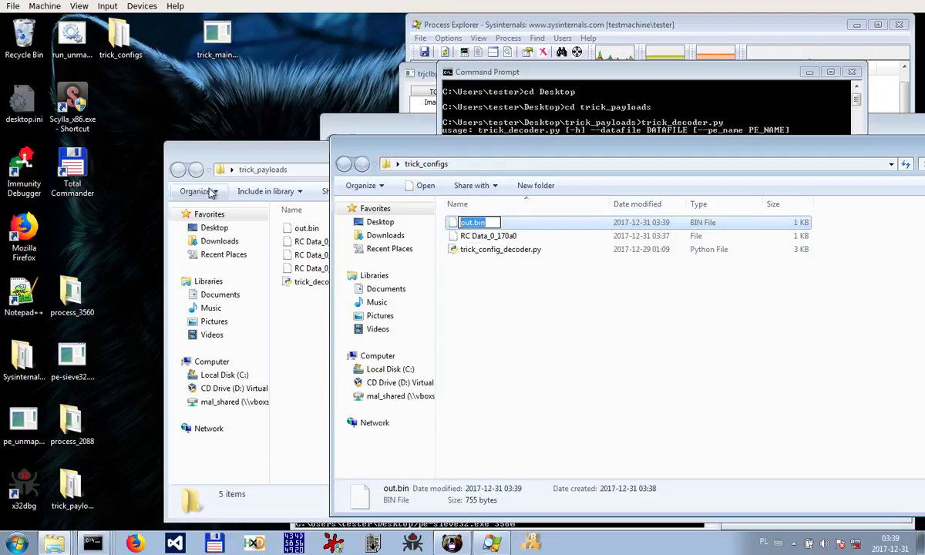
{"action": "type", "text": "fig.xml"}
{"action": "key", "text": "Return"}
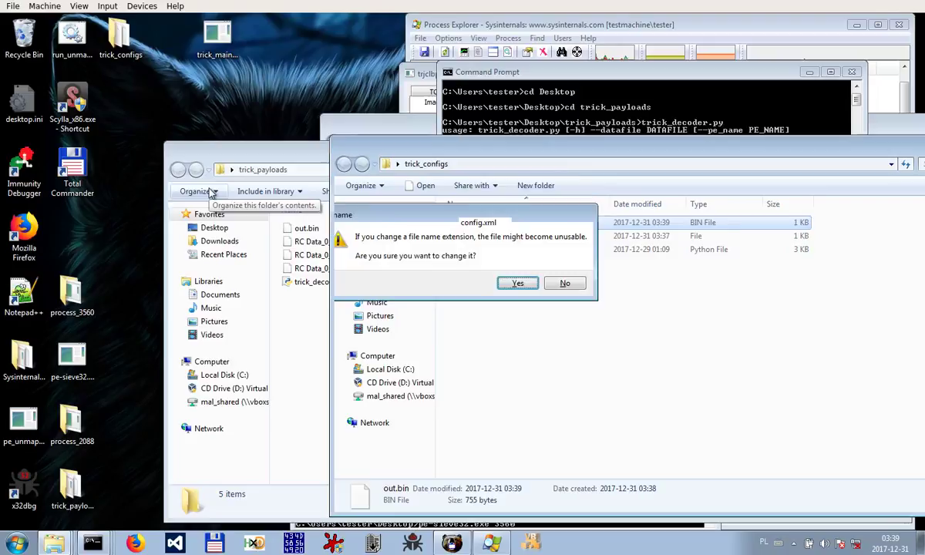
{"action": "key", "text": "Return"}
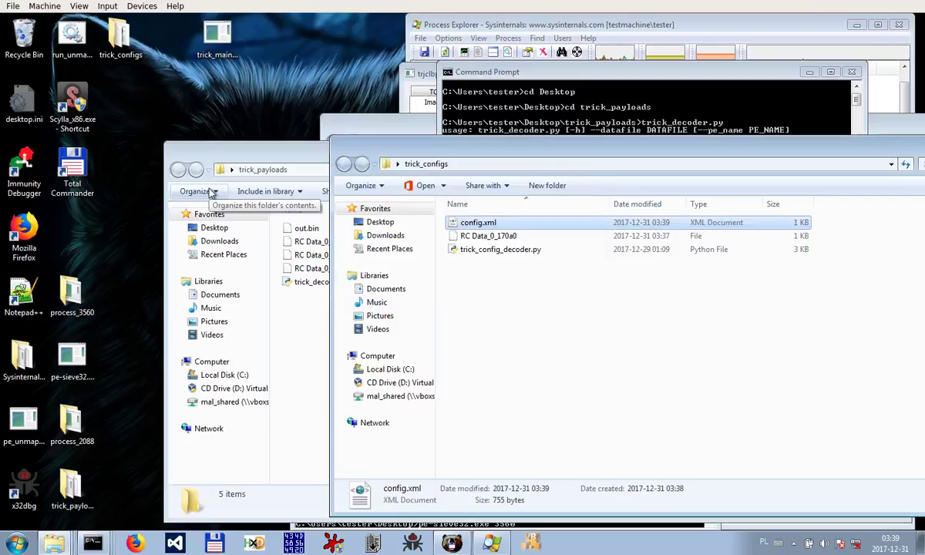
Open config.xml in Notepad++, examine the decoded configuration from start to end, and minimize the editor
{"action": "right_click", "coordinate": [546, 221]}
{"action": "left_click", "coordinate": [586, 266]}
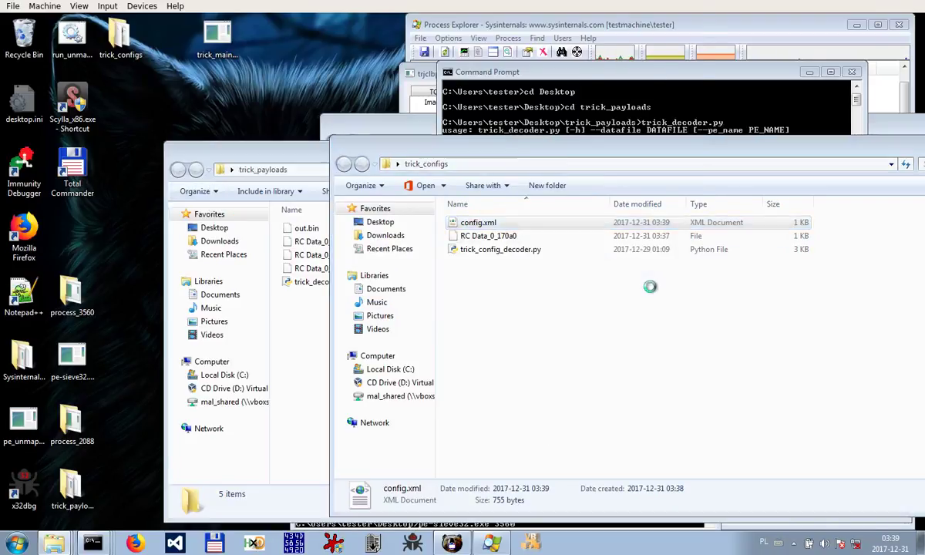
{"action": "left_click_drag", "start_coordinate": [121, 433], "coordinate": [646, 421]}
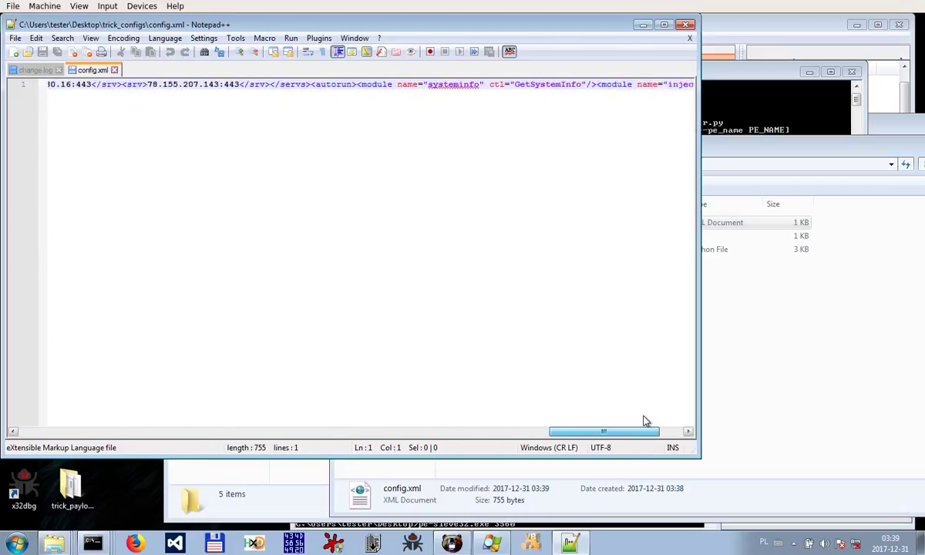
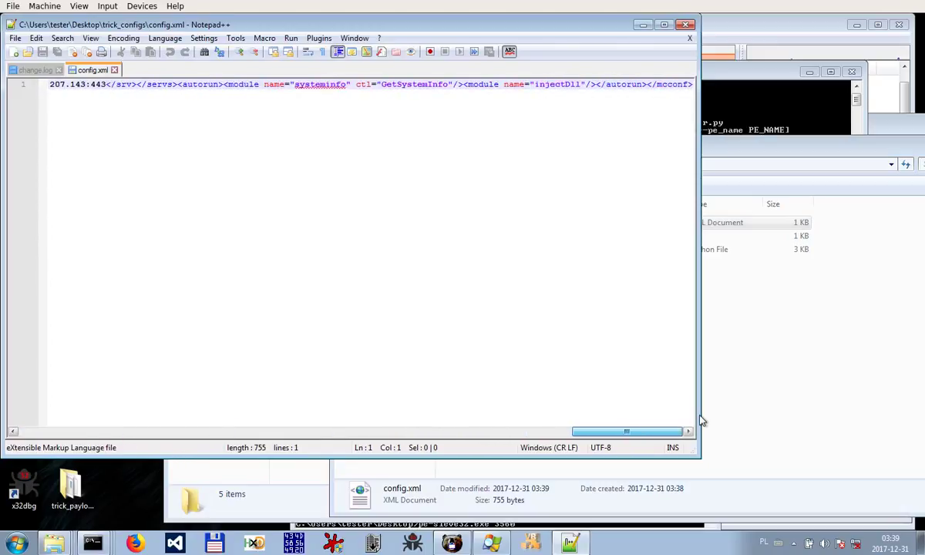
{"action": "left_click_drag", "start_coordinate": [701, 420], "coordinate": [106, 339]}
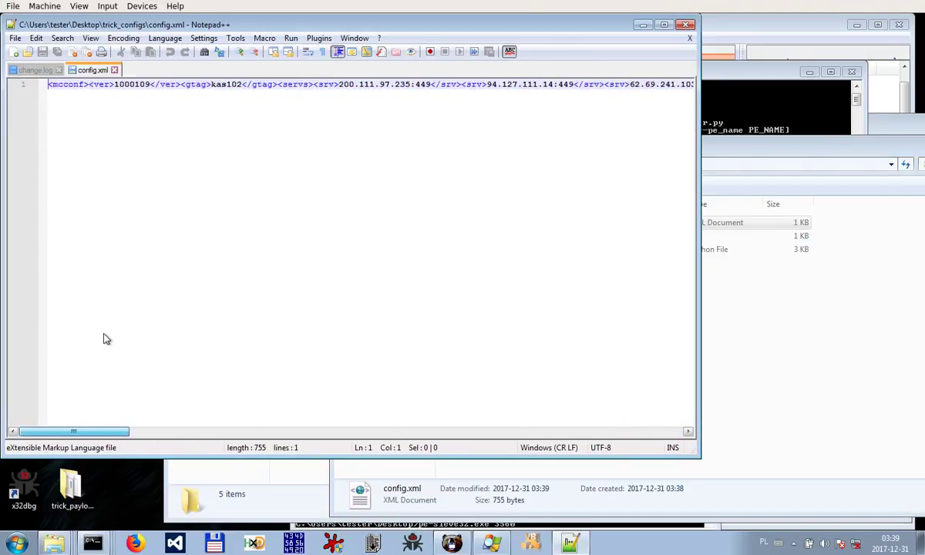
{"action": "left_click", "coordinate": [643, 25]}
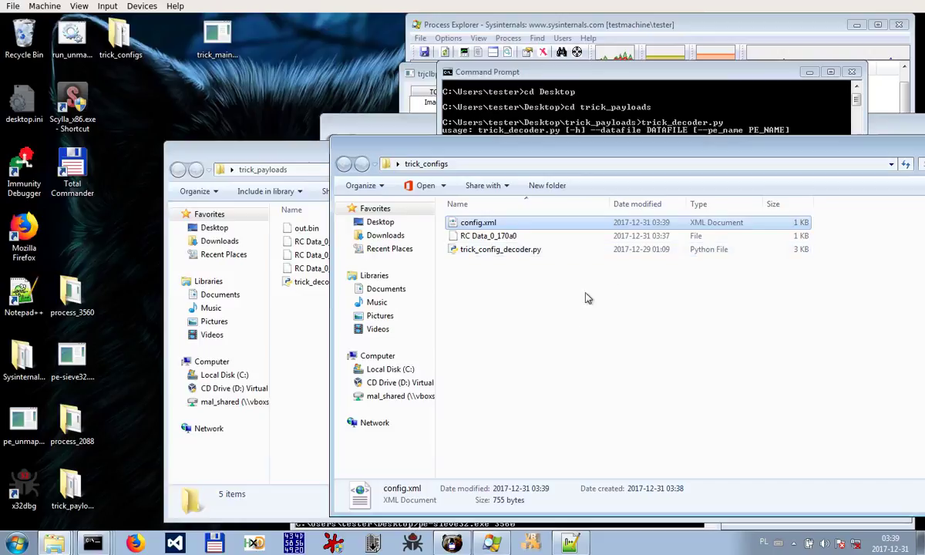
Switch to the decoder's command prompt, change from trick_configs back to the trick_payloads folder, and review the earlier decoding command
{"action": "left_click", "coordinate": [285, 393]}
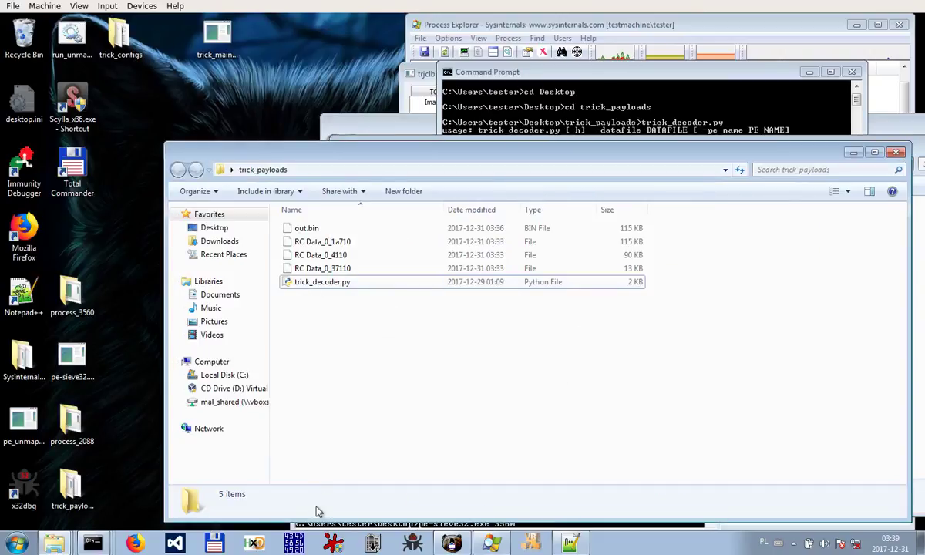
{"action": "left_click", "coordinate": [93, 544]}
{"action": "left_click", "coordinate": [100, 475]}
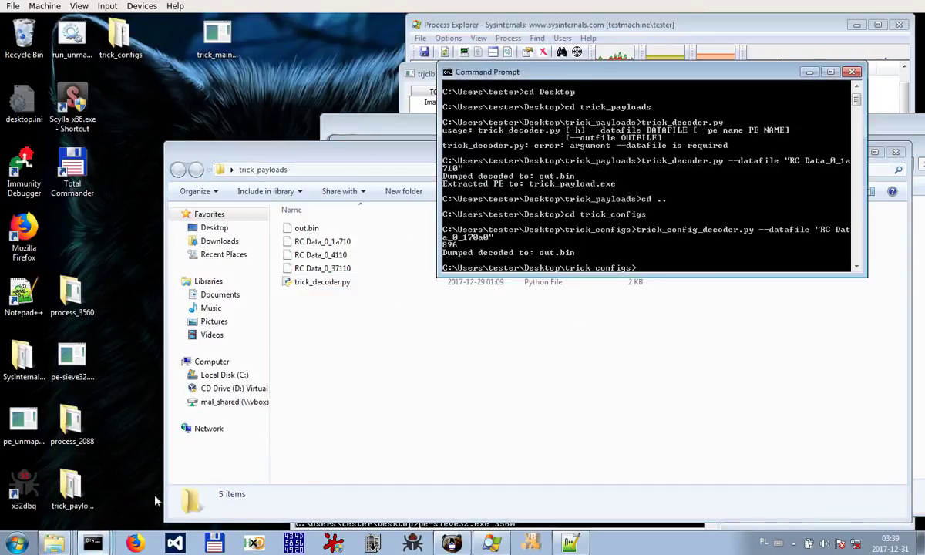
{"action": "type", "text": "cd .."}
{"action": "key", "text": "Return"}
{"action": "type", "text": "cd "}
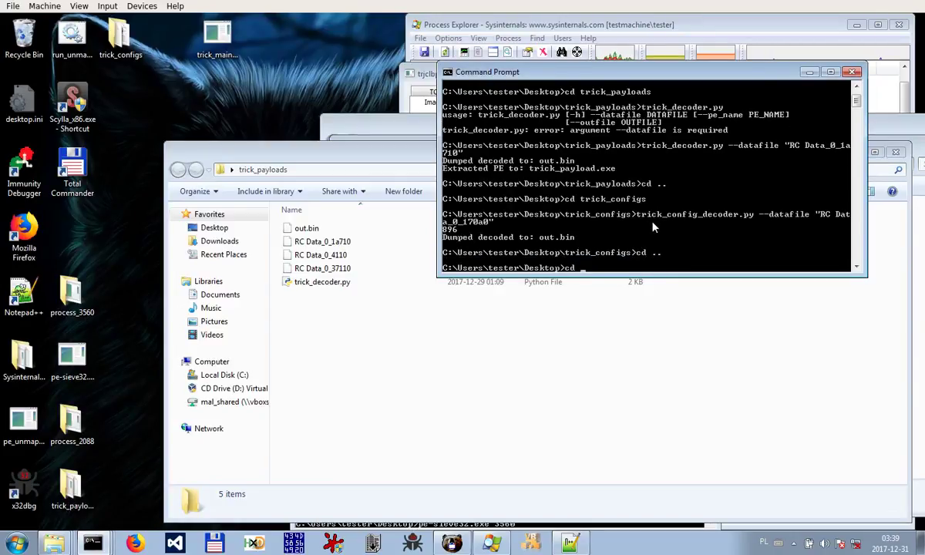
{"action": "type", "text": "trick_p"}
{"action": "key", "text": "Tab"}
{"action": "key", "text": "Return"}
{"action": "key", "text": "Up"}
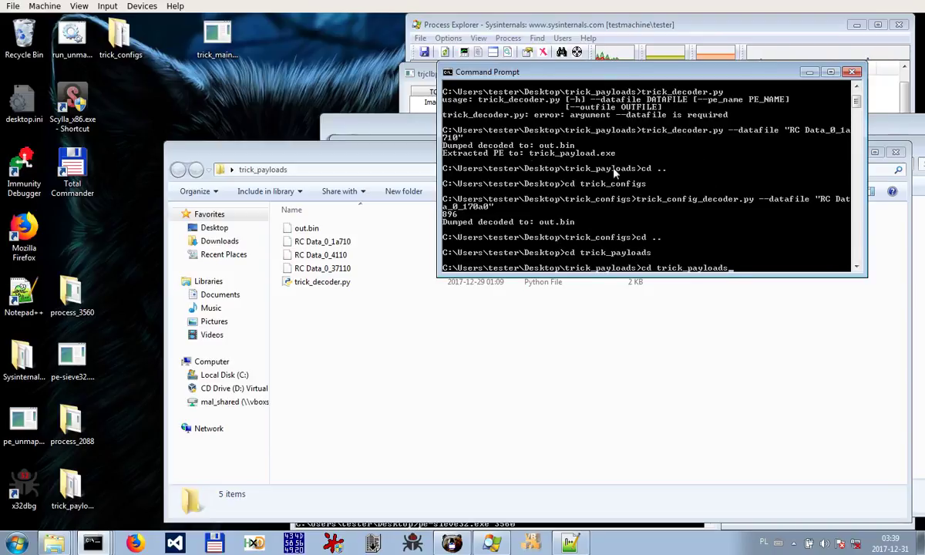
{"action": "scroll", "coordinate": [679, 216], "scroll_direction": "up", "scroll_amount": 2}
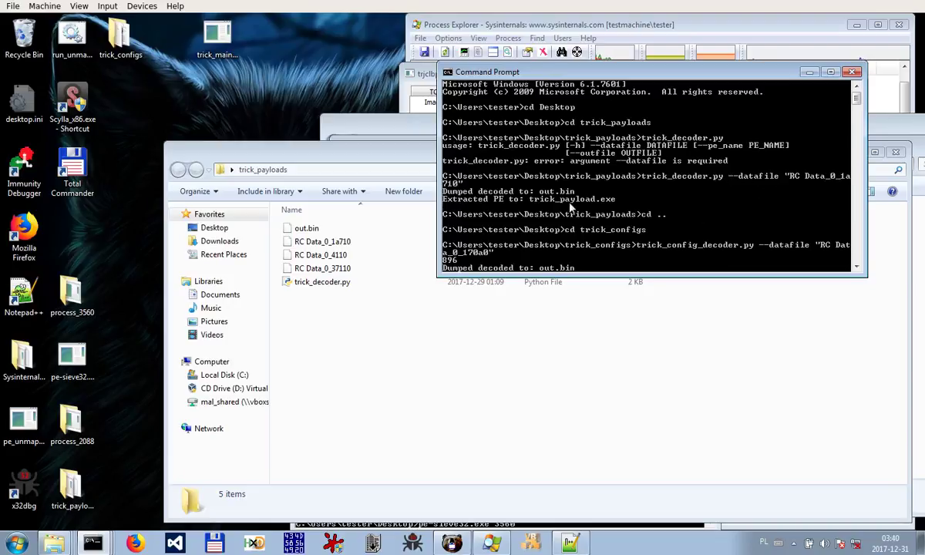
Delete the file RC Data_0_1a710 from the trick_payloads folder
{"action": "left_click", "coordinate": [364, 242]}
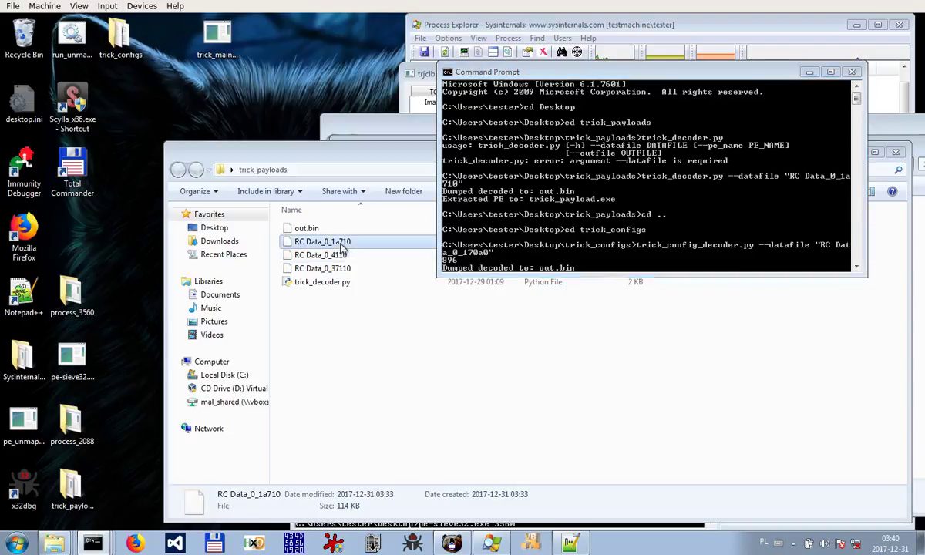
{"action": "right_click", "coordinate": [361, 245]}
{"action": "left_click", "coordinate": [373, 398]}
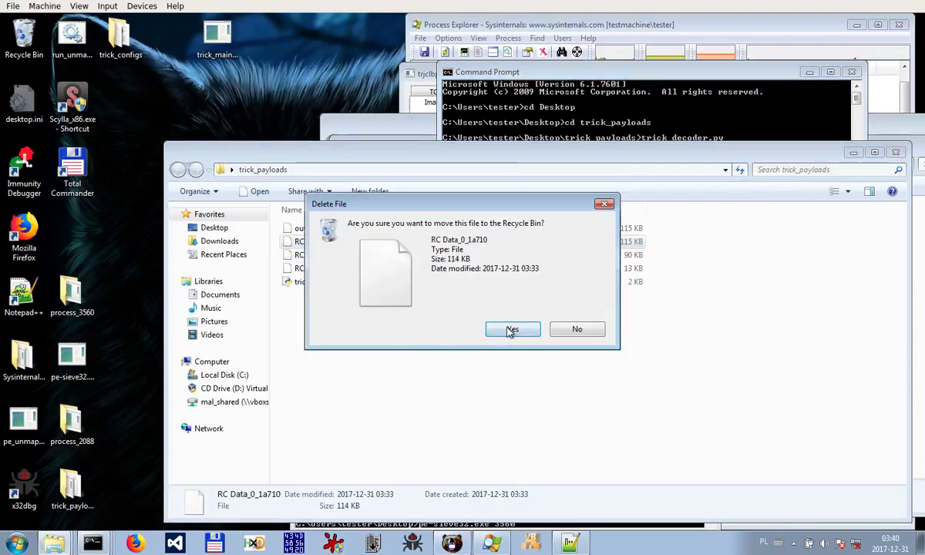
{"action": "left_click", "coordinate": [508, 329]}
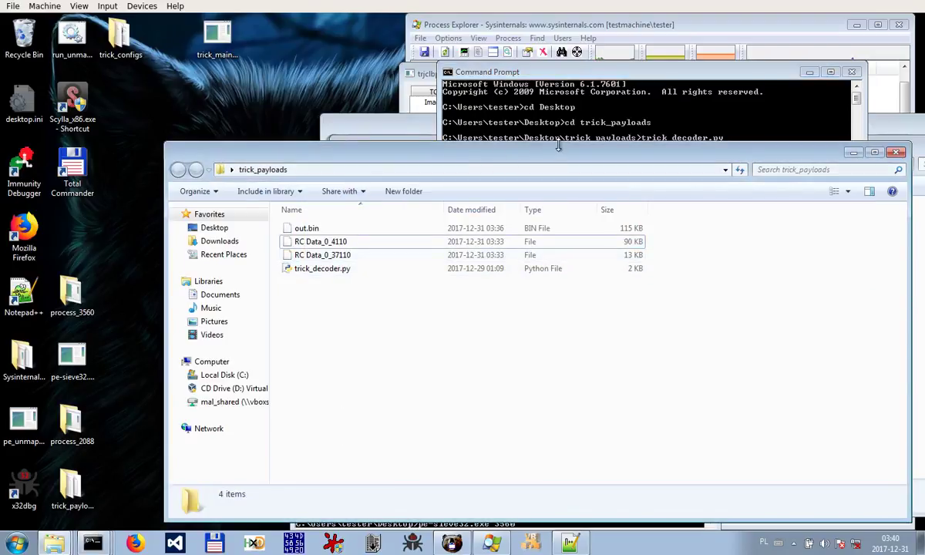
Run trick_decoder.py with --datafile "RC Data_0_37110" to decode the next payload
{"action": "left_click", "coordinate": [320, 257]}
{"action": "left_click", "coordinate": [568, 114]}
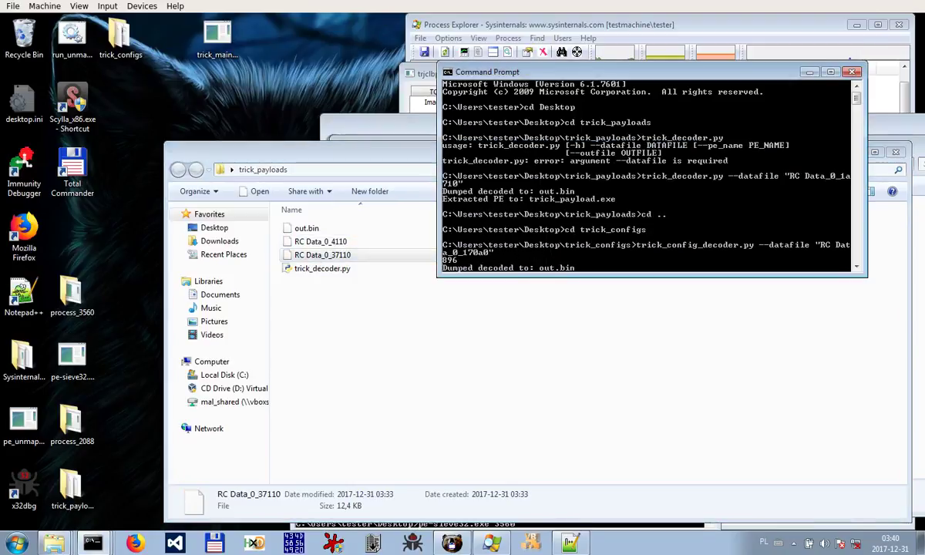
{"action": "key", "text": "Up"}
{"action": "key", "text": "Up"}
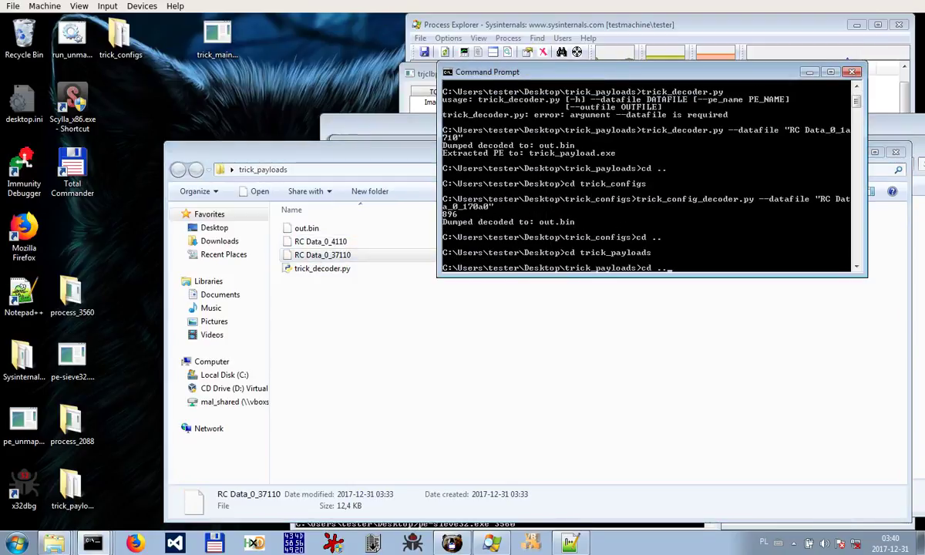
{"action": "type", "text": "t"}
{"action": "key", "text": "Tab"}
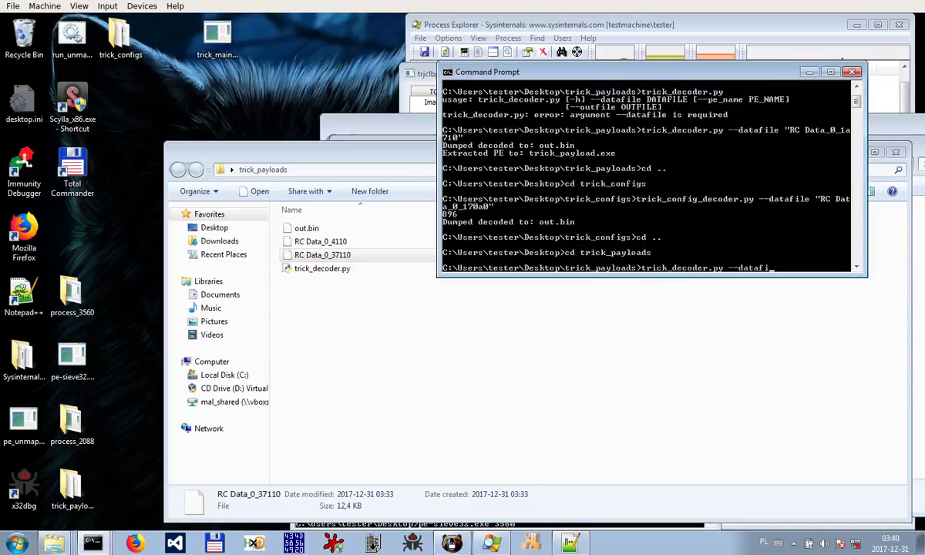
{"action": "type", "text": "--datafile \"R"}
{"action": "key", "text": "Tab"}
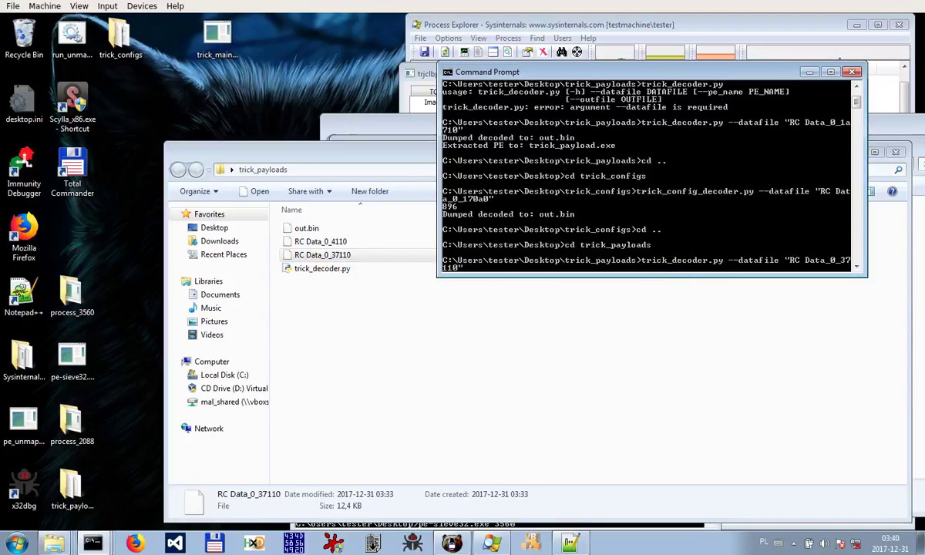
{"action": "key", "text": "Return"}
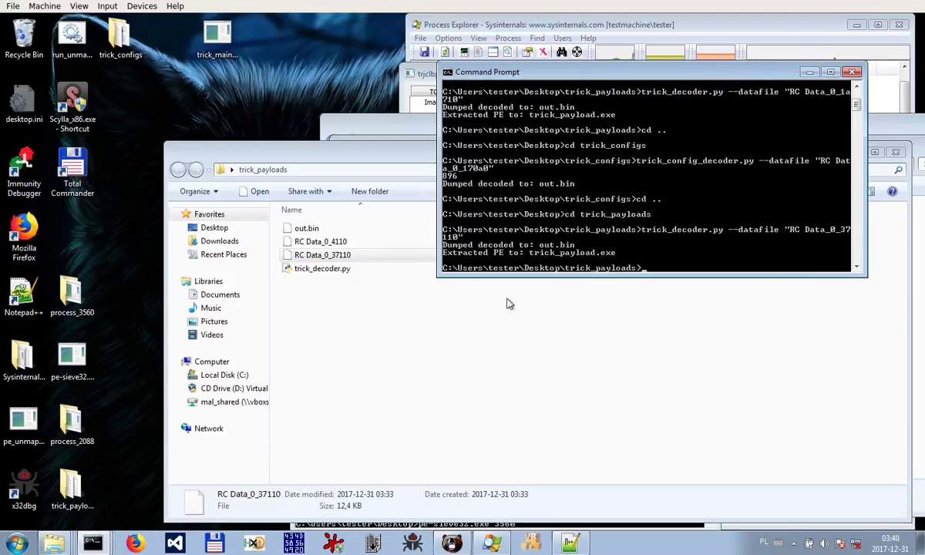
Switch to PE-bear, place its window beside the trick_payloads folder, and try to load the newly extracted trick_payload.exe
{"action": "left_click", "coordinate": [393, 396]}
{"action": "left_click", "coordinate": [316, 282]}
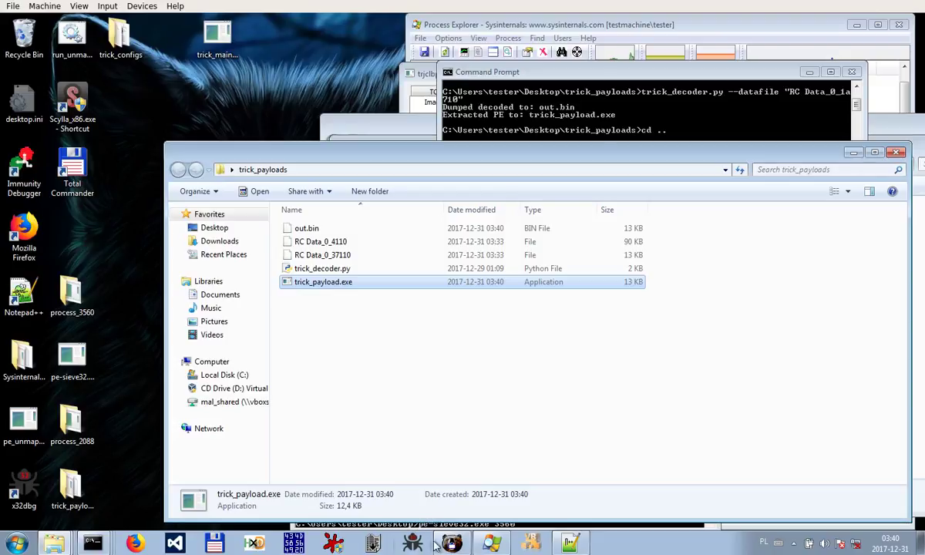
{"action": "left_click", "coordinate": [447, 543]}
{"action": "left_click_drag", "start_coordinate": [293, 29], "coordinate": [703, 84]}
{"action": "left_click_drag", "start_coordinate": [310, 283], "coordinate": [497, 482]}
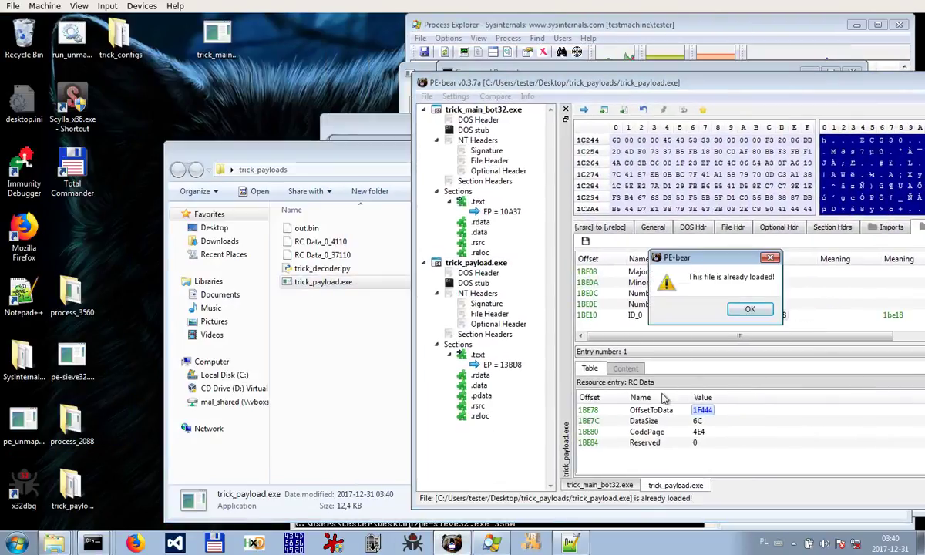
{"action": "left_click", "coordinate": [749, 309]}
Unload the earlier trick_payload.exe from PE-bear, load the newly extracted one, and show the code at its entry point
{"action": "right_click", "coordinate": [474, 292]}
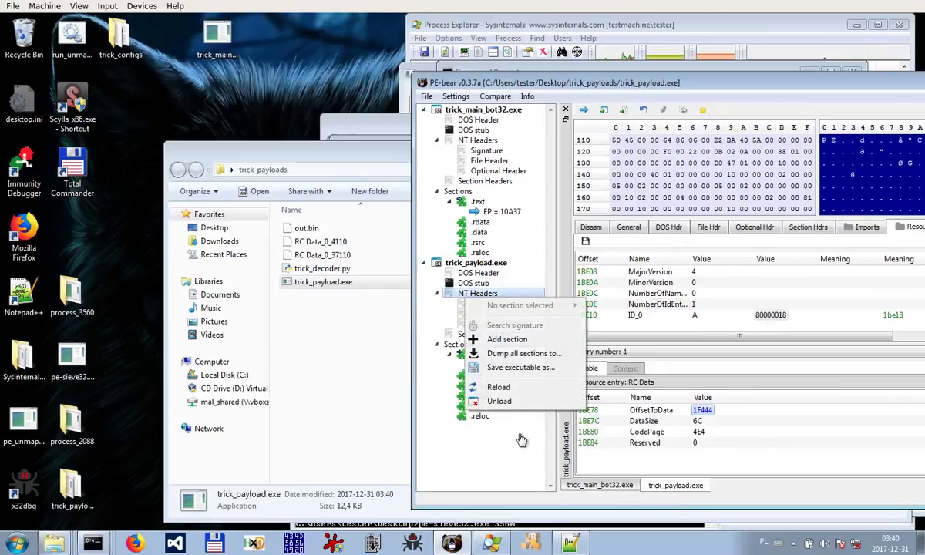
{"action": "left_click", "coordinate": [500, 399]}
{"action": "left_click_drag", "start_coordinate": [309, 283], "coordinate": [501, 370]}
{"action": "left_click", "coordinate": [506, 363]}
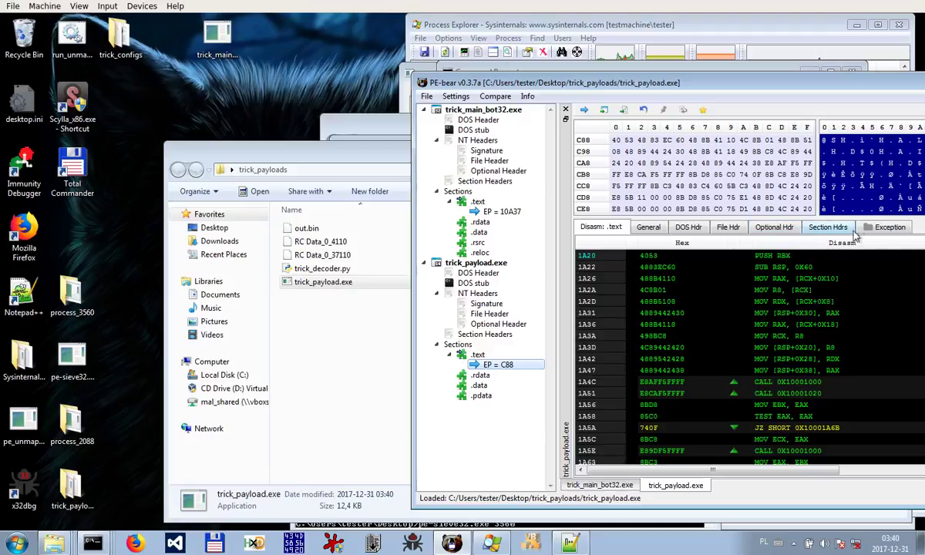
Examine the section headers of trick_payload.exe and unload the file from PE-bear
{"action": "left_click", "coordinate": [880, 230]}
{"action": "left_click", "coordinate": [827, 226]}
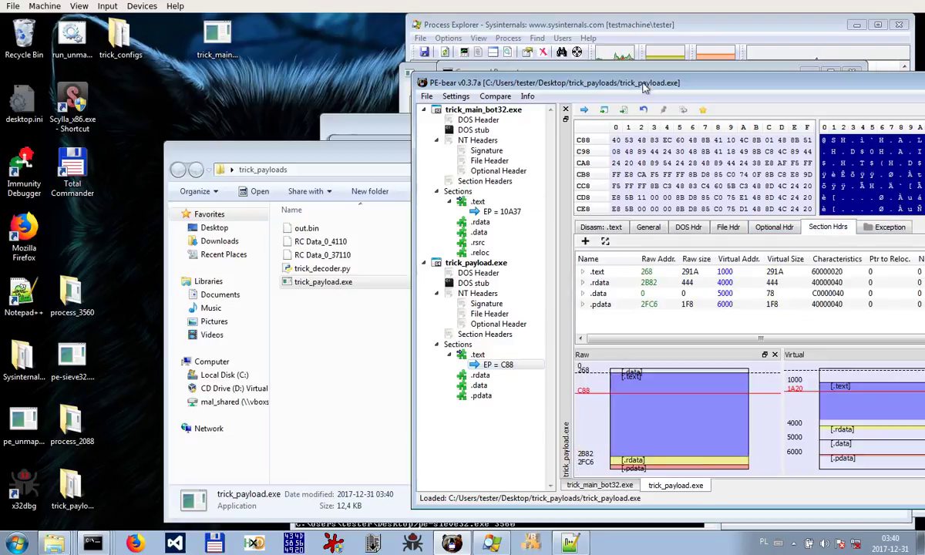
{"action": "right_click", "coordinate": [465, 359]}
{"action": "left_click", "coordinate": [493, 460]}
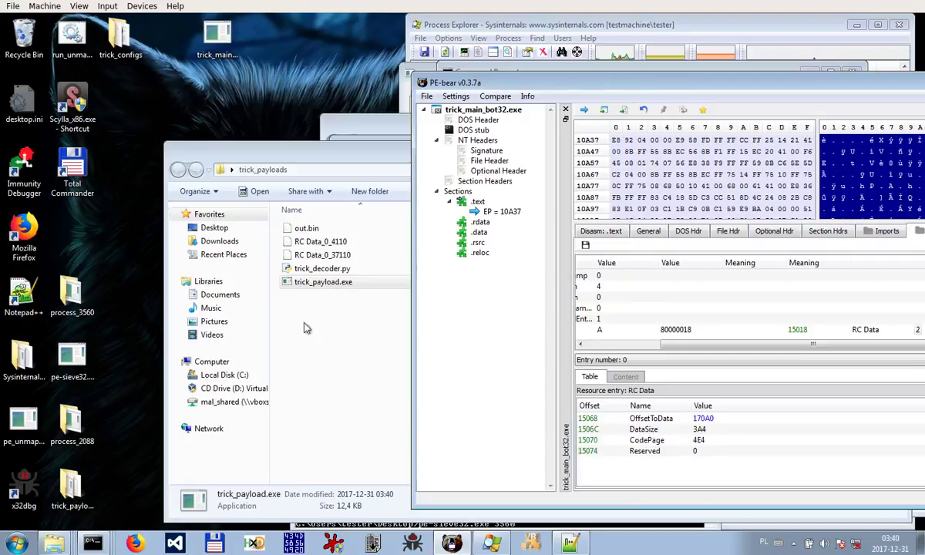
Rename trick_payload.exe to loader64.exe and move it from the trick_payloads folder to the desktop
{"action": "right_click", "coordinate": [309, 282]}
{"action": "left_click", "coordinate": [343, 502]}
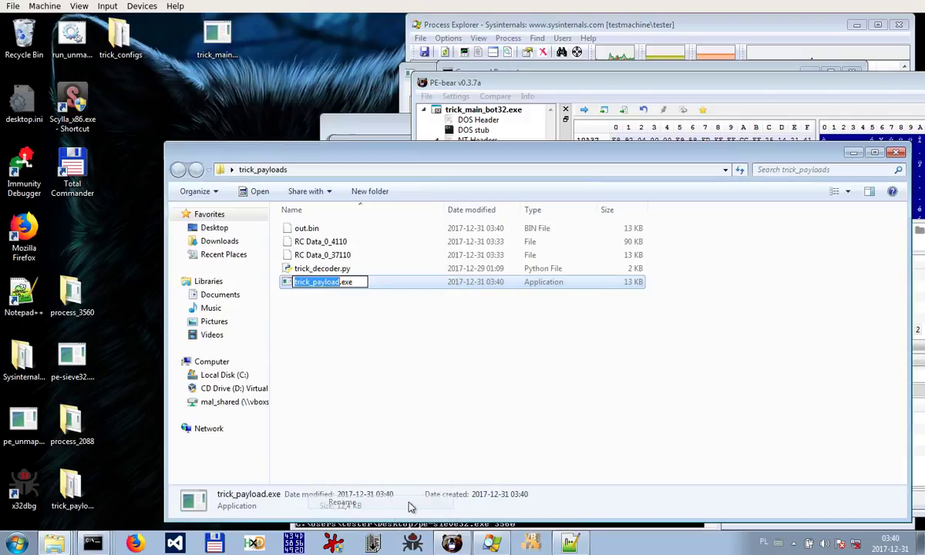
{"action": "type", "text": "loader6"}
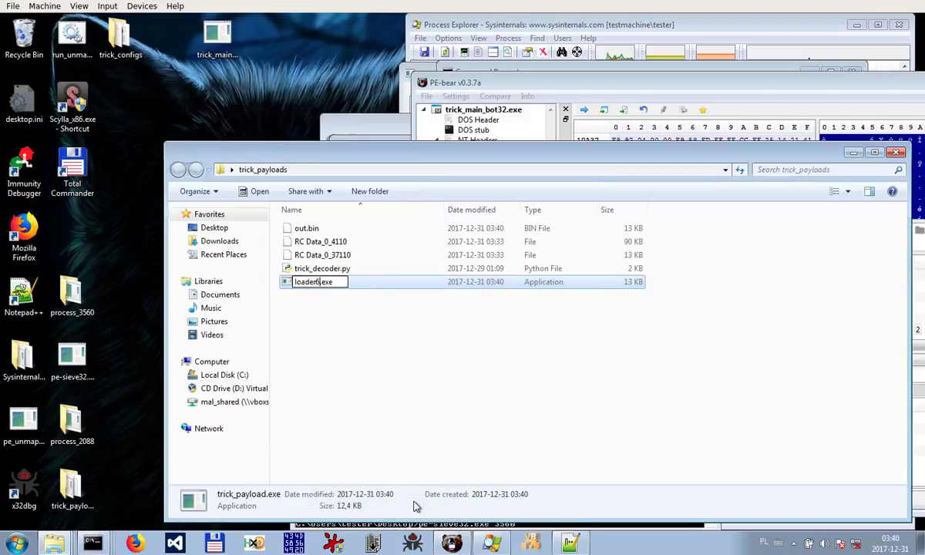
{"action": "type", "text": "4"}
{"action": "key", "text": "Return"}
{"action": "left_click_drag", "start_coordinate": [323, 232], "coordinate": [313, 42]}
Delete the file RC Data_0_37110 from the trick_payloads folder
{"action": "left_click", "coordinate": [337, 260]}
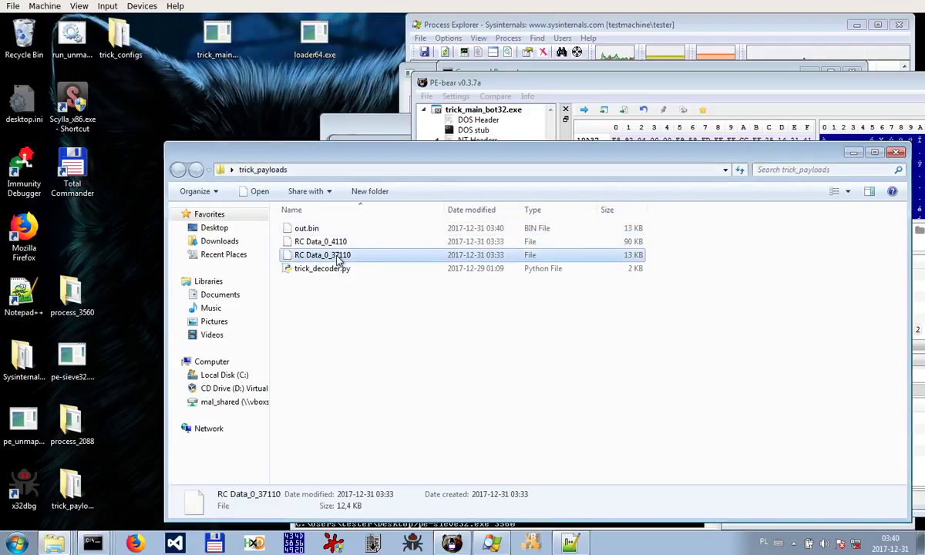
{"action": "right_click", "coordinate": [337, 260]}
{"action": "left_click", "coordinate": [370, 411]}
{"action": "left_click", "coordinate": [527, 336]}
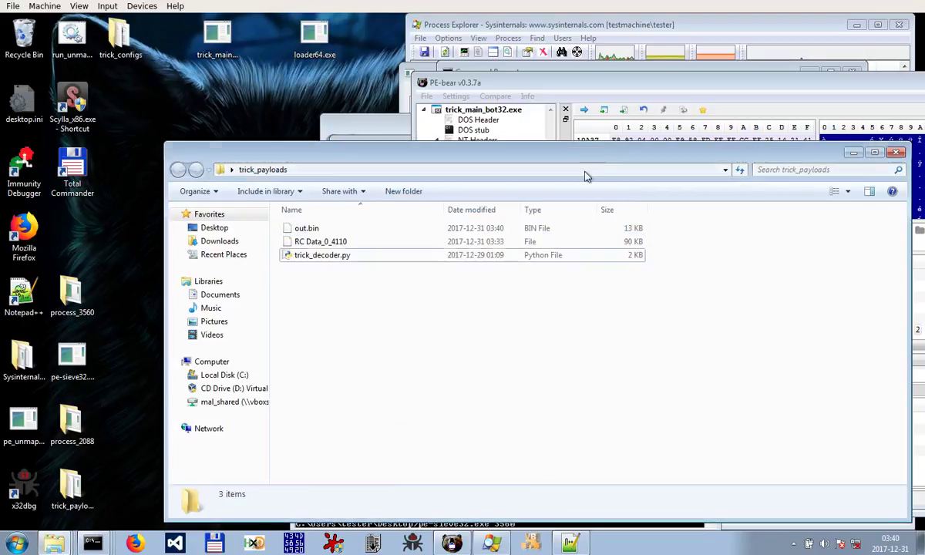
Bring up the two command prompts used for the PE-sieve scans and dismiss them
{"action": "mouse_move", "coordinate": [93, 544]}
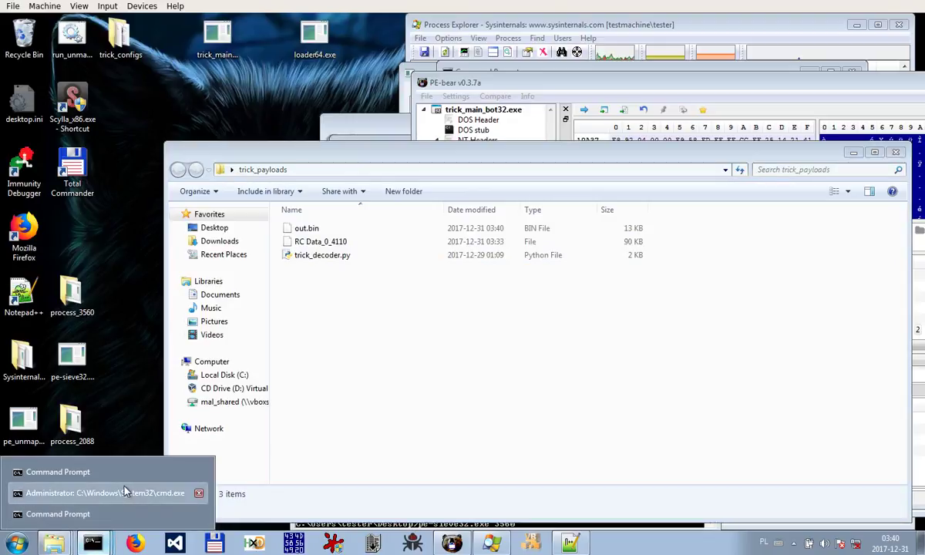
{"action": "left_click", "coordinate": [123, 493]}
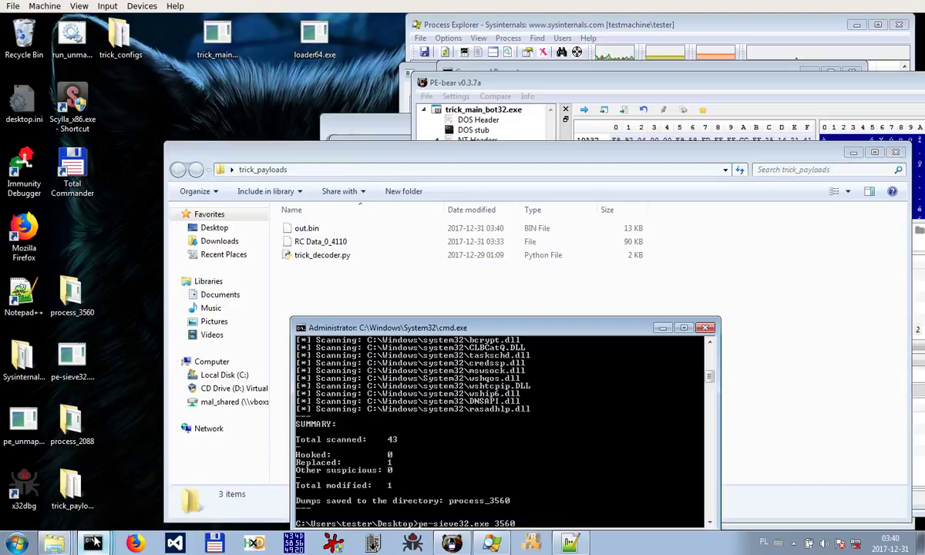
{"action": "mouse_move", "coordinate": [92, 544]}
{"action": "left_click", "coordinate": [70, 469]}
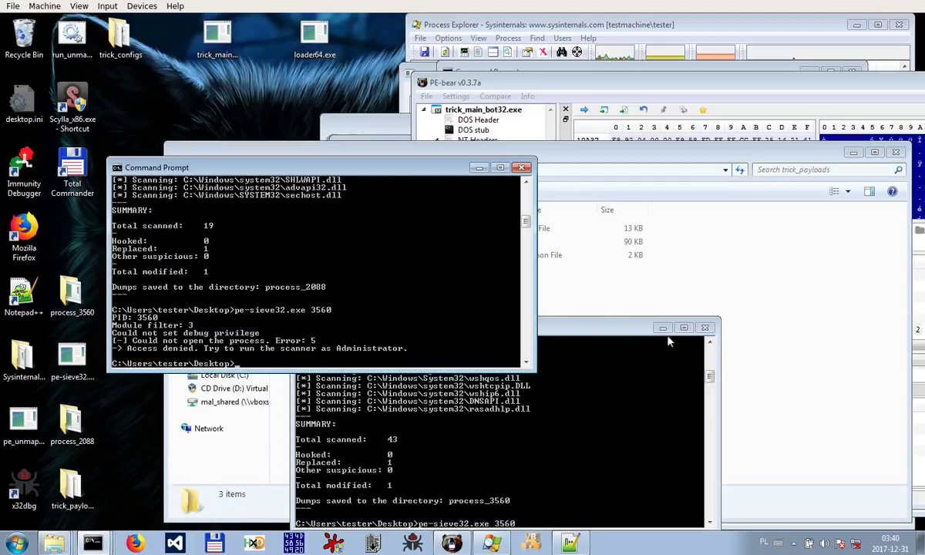
{"action": "left_click", "coordinate": [704, 327]}
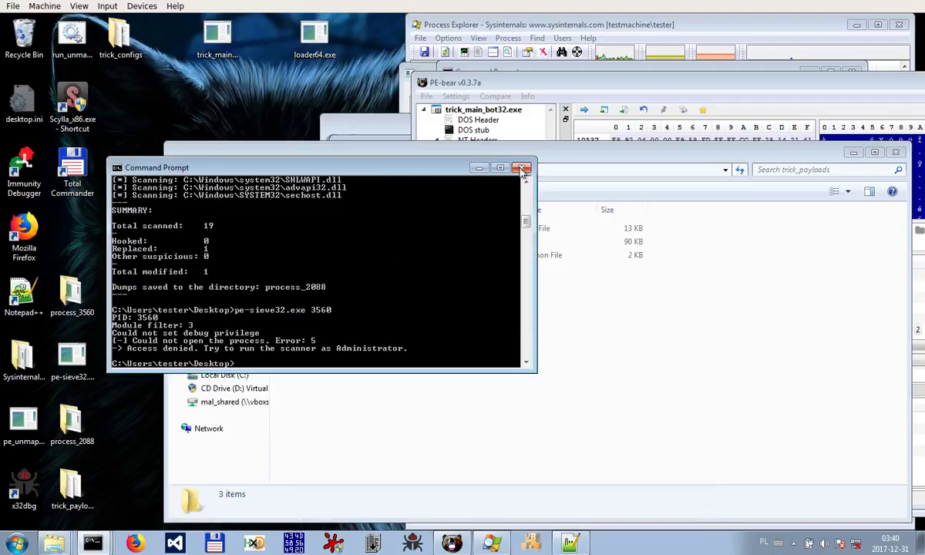
{"action": "left_click", "coordinate": [478, 167]}
Run trick_decoder.py on the data file "RC Data_0_4110" and move the trick_payloads window below the command prompt
{"action": "mouse_move", "coordinate": [93, 543]}
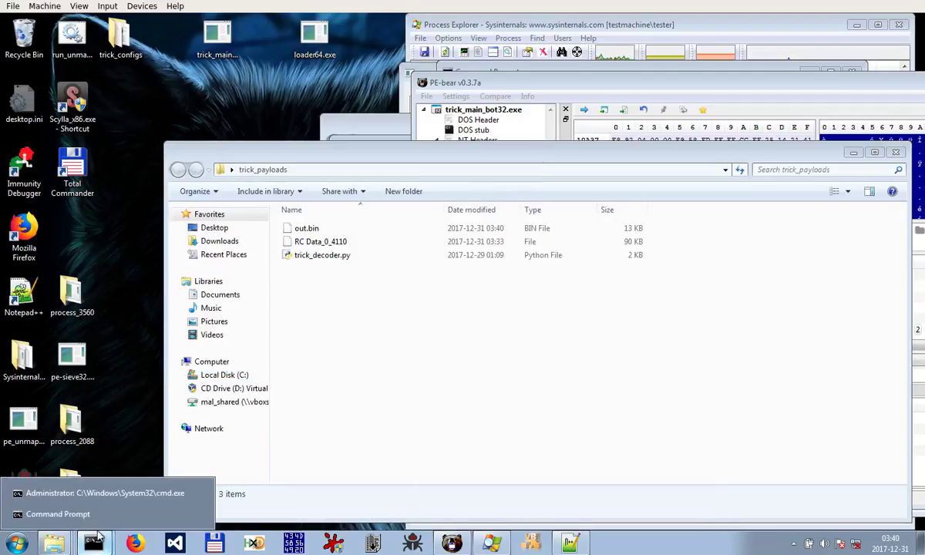
{"action": "left_click", "coordinate": [99, 521]}
{"action": "key", "text": "Up"}
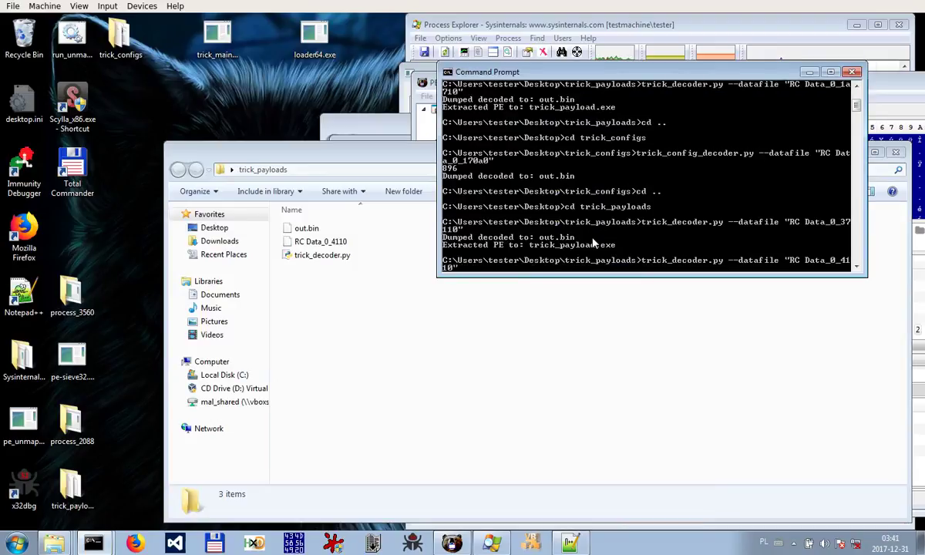
{"action": "key", "text": "Return"}
{"action": "left_click", "coordinate": [453, 303]}
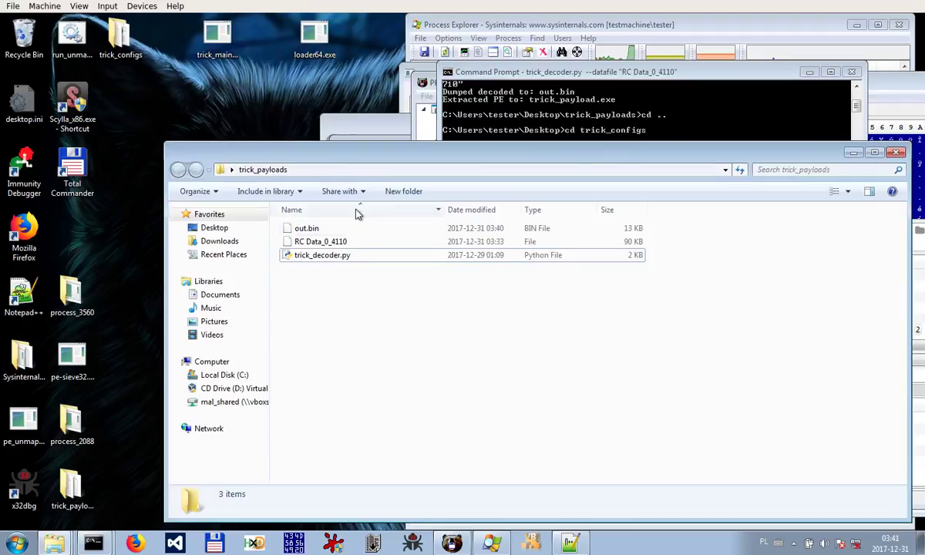
{"action": "left_click_drag", "start_coordinate": [357, 172], "coordinate": [443, 316]}
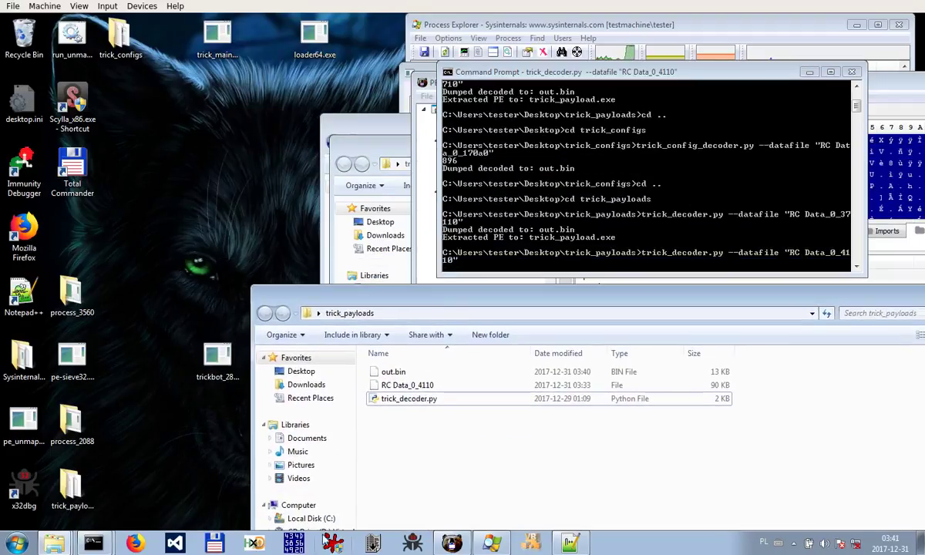
Launch OllyDbg with administrator permission and load trick_loader.exe from the process_2088 folder on the desktop
{"action": "left_click", "coordinate": [334, 544]}
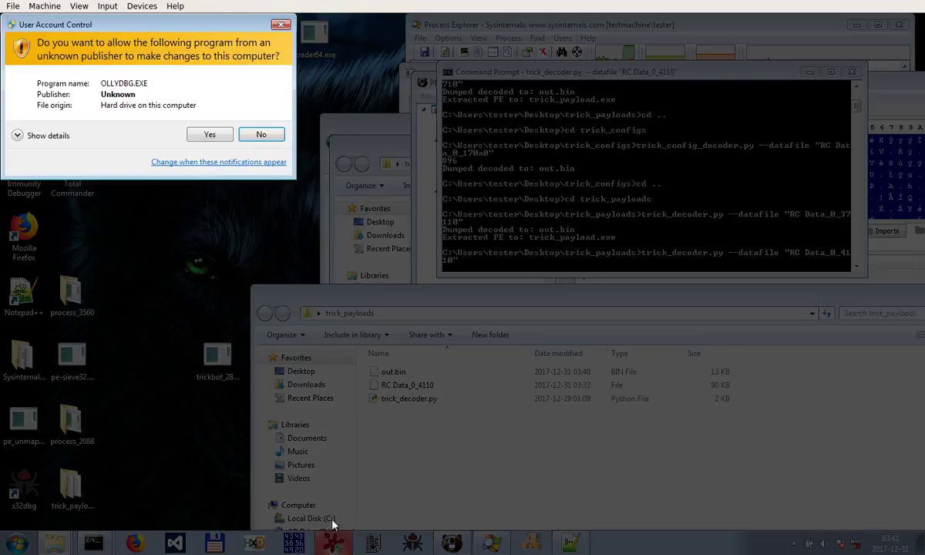
{"action": "left_click", "coordinate": [209, 133]}
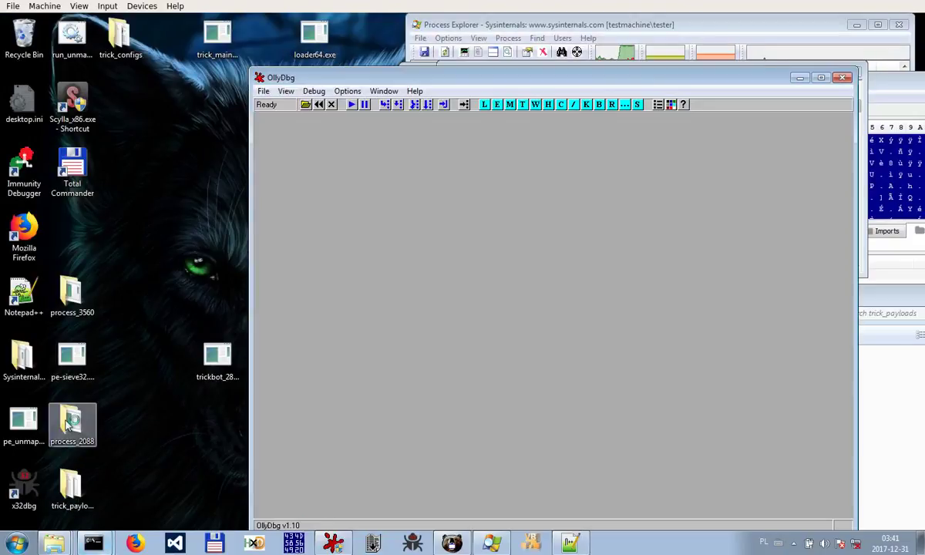
{"action": "double_click", "coordinate": [67, 423]}
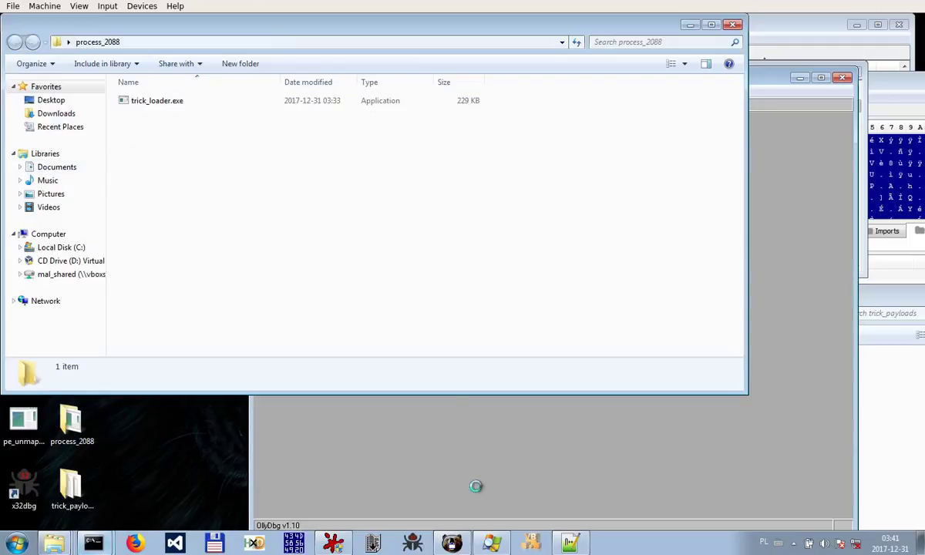
{"action": "mouse_move", "coordinate": [264, 28]}
{"action": "left_mouse_down"}
{"action": "mouse_move", "coordinate": [375, 342]}
{"action": "mouse_move", "coordinate": [432, 344]}
{"action": "left_mouse_up"}
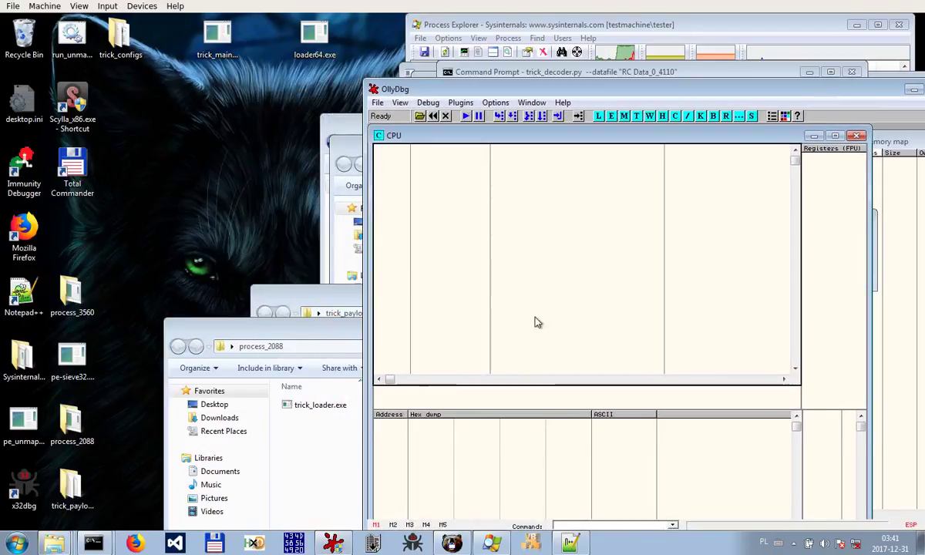
{"action": "left_click_drag", "start_coordinate": [292, 403], "coordinate": [729, 273]}
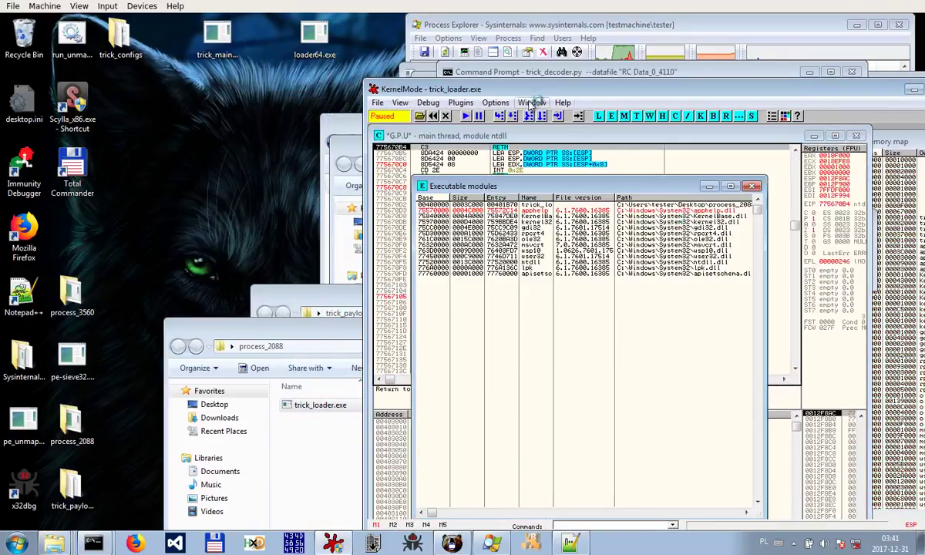
Run trick_loader.exe to its entry point, list all its referenced text strings, and close the list after reviewing it
{"action": "left_click", "coordinate": [465, 116]}
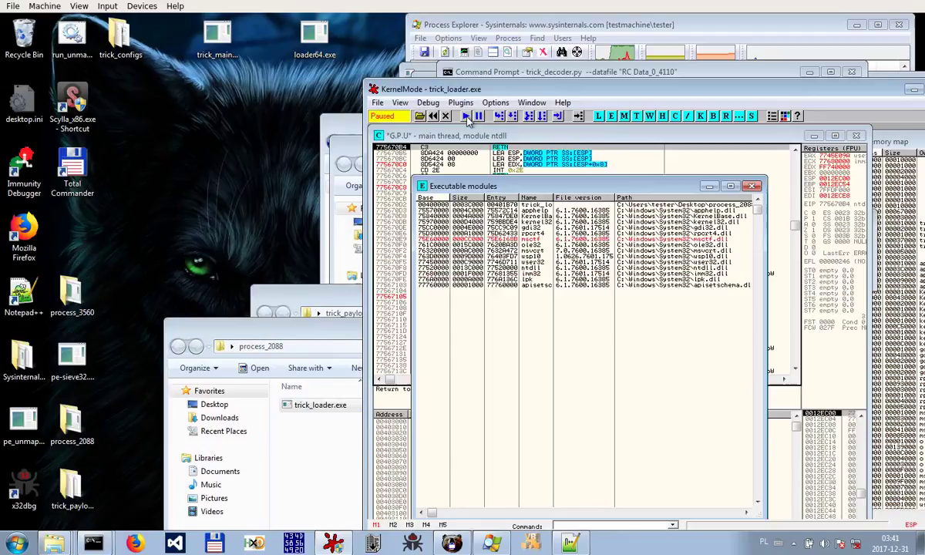
{"action": "left_click", "coordinate": [433, 115]}
{"action": "right_click", "coordinate": [607, 229]}
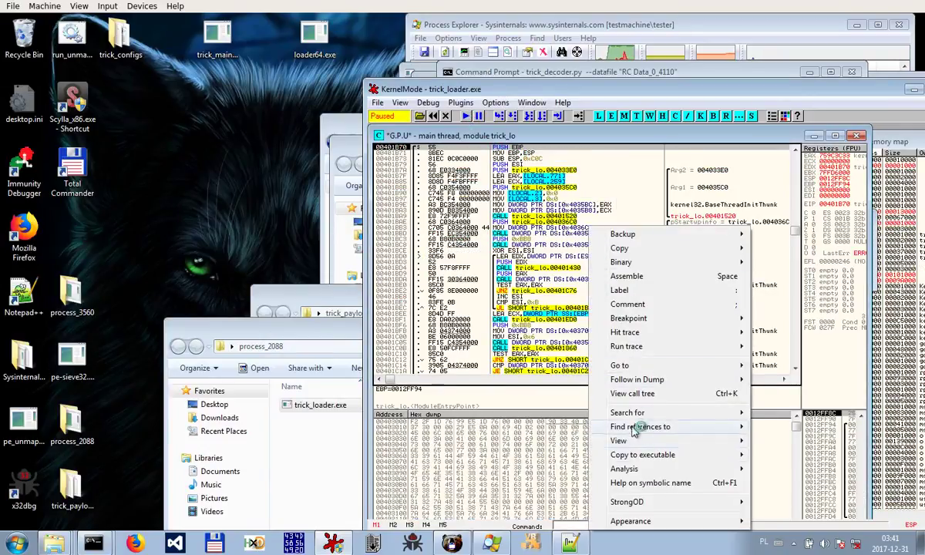
{"action": "mouse_move", "coordinate": [691, 413]}
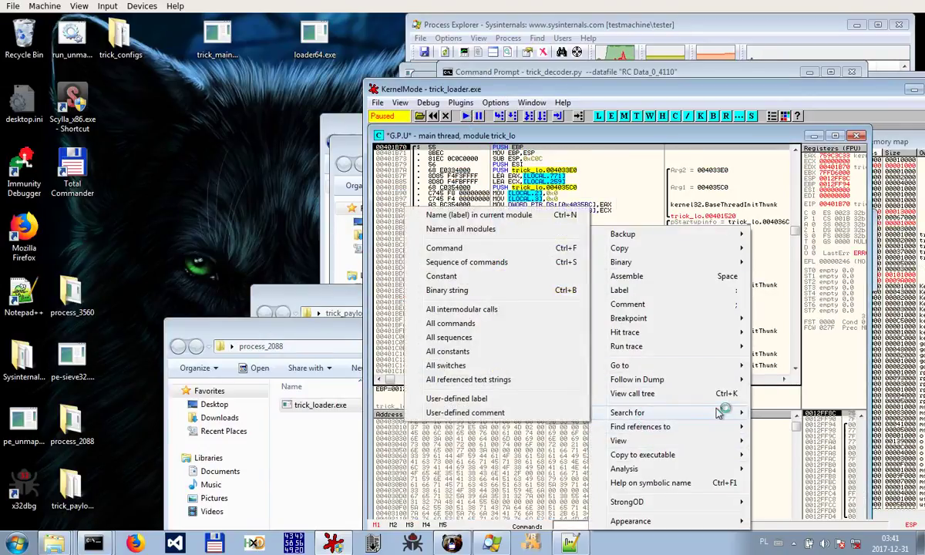
{"action": "left_click", "coordinate": [524, 380]}
{"action": "left_click_drag", "start_coordinate": [740, 189], "coordinate": [605, 200]}
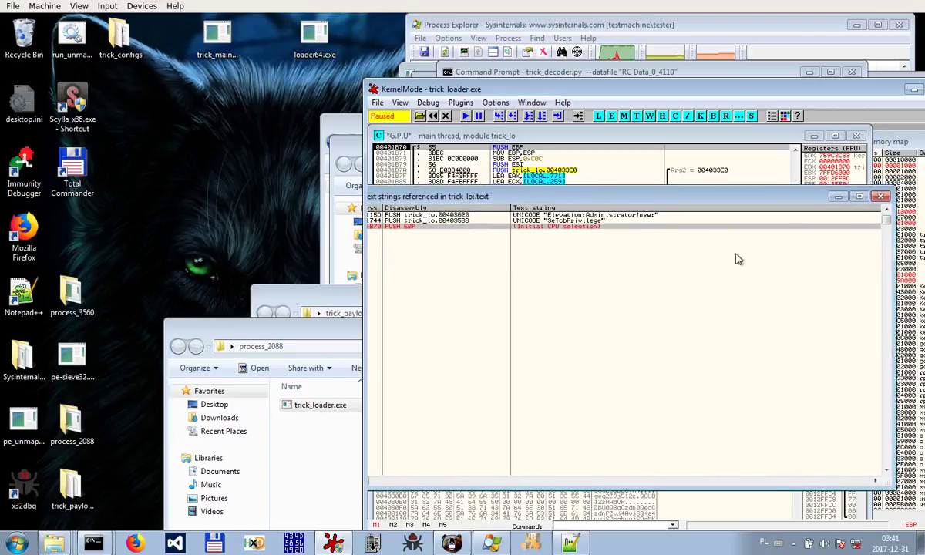
{"action": "left_click", "coordinate": [880, 196]}
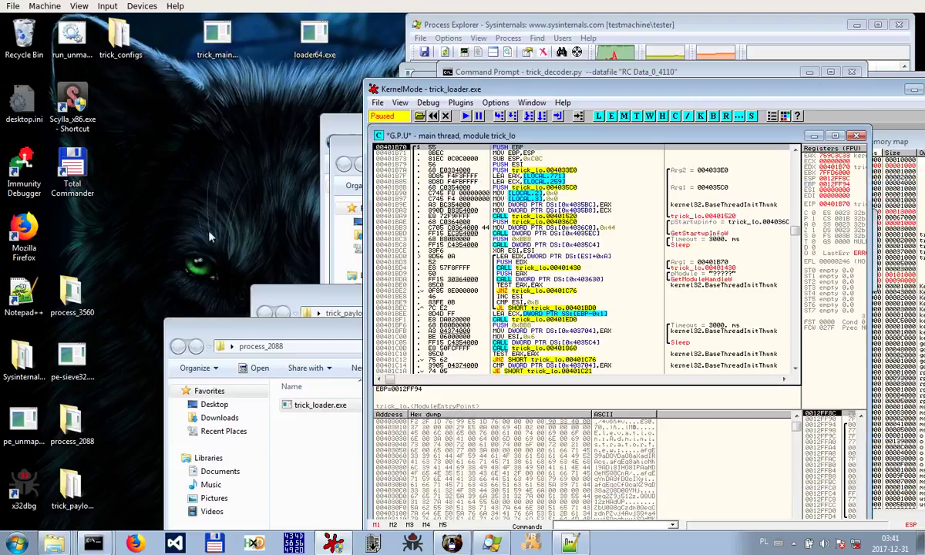
Load trick_main_bot32.exe from the process_3560 folder into OllyDbg and run it to its entry point
{"action": "double_click", "coordinate": [83, 308]}
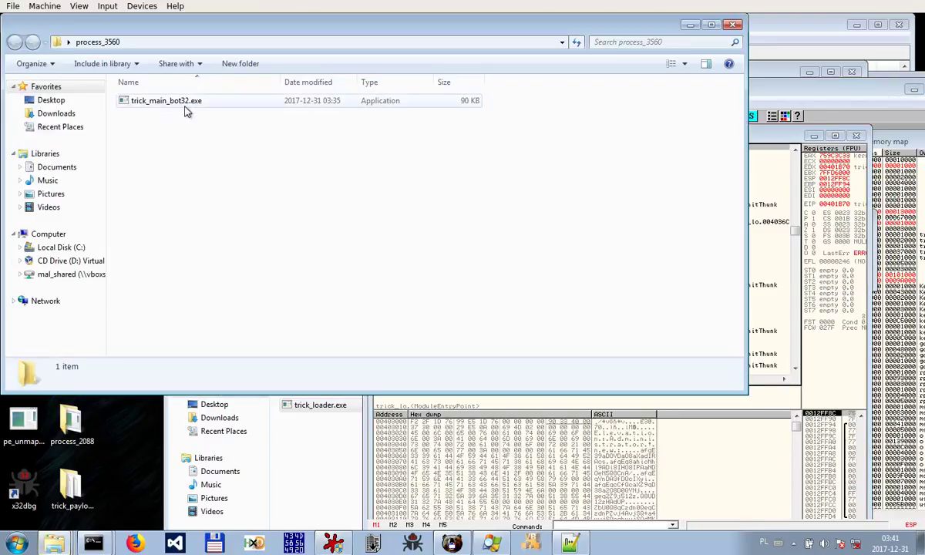
{"action": "left_click_drag", "start_coordinate": [185, 112], "coordinate": [748, 471]}
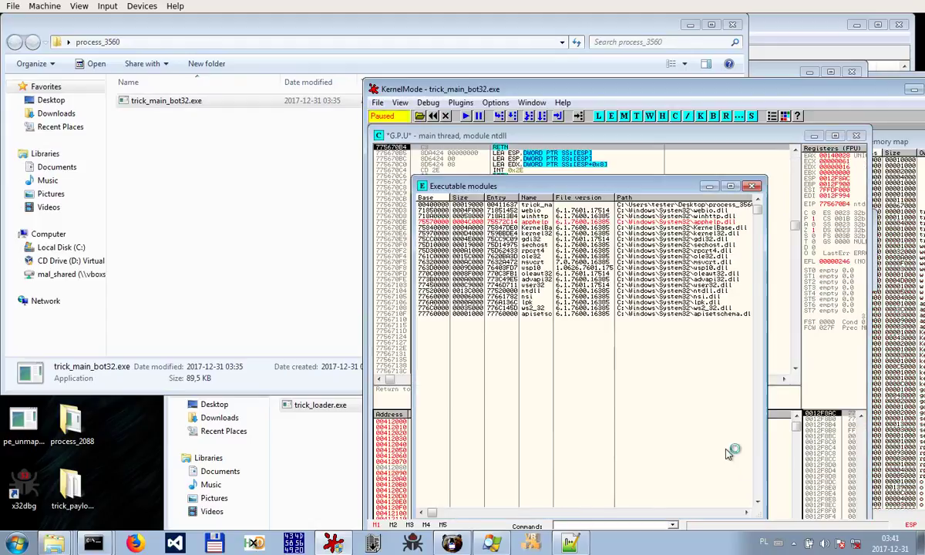
{"action": "left_click", "coordinate": [466, 117]}
List all text strings referenced in trick_main_bot32.exe and close the list after reviewing it
{"action": "right_click", "coordinate": [570, 210]}
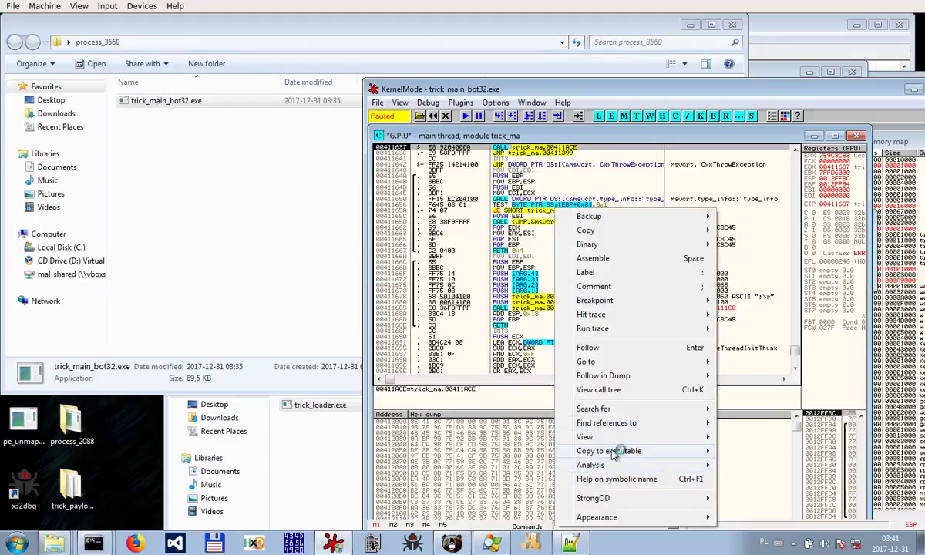
{"action": "mouse_move", "coordinate": [690, 409]}
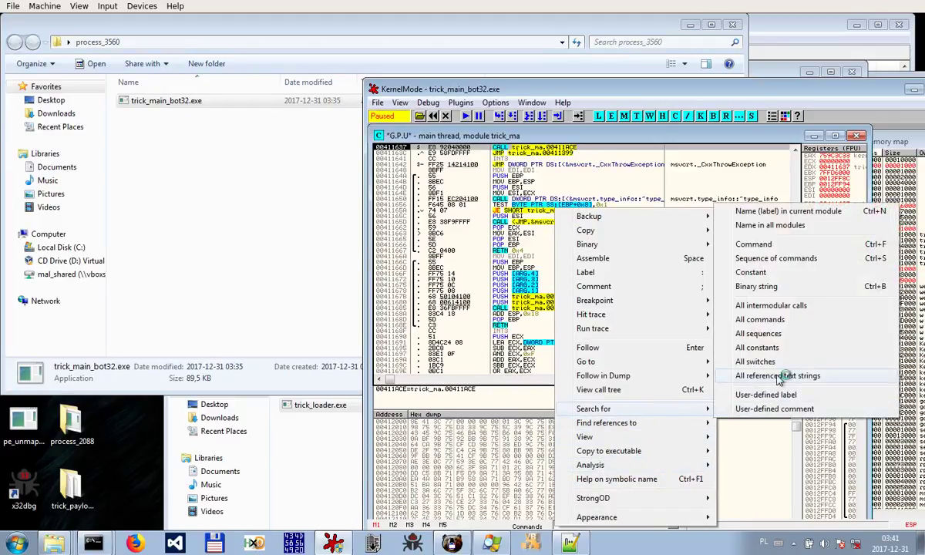
{"action": "left_click", "coordinate": [779, 376]}
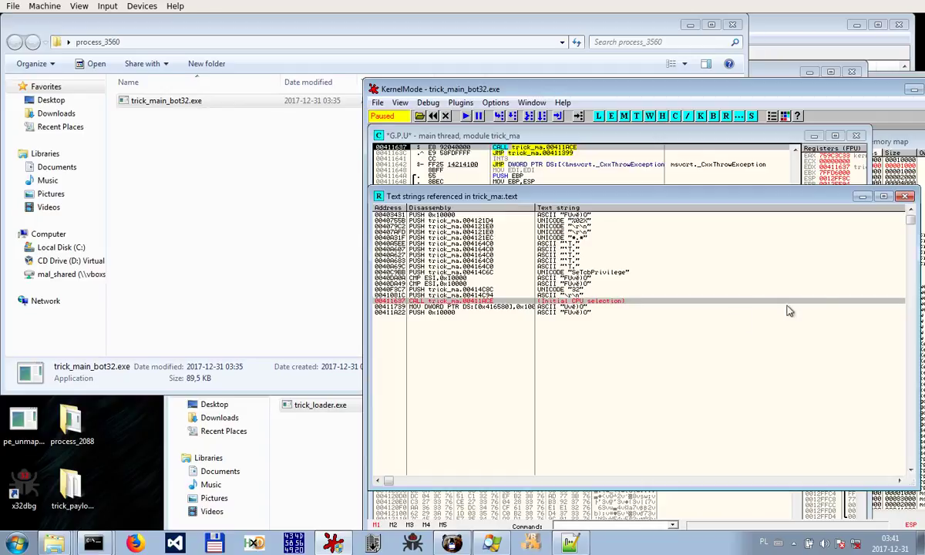
{"action": "left_click", "coordinate": [906, 196]}
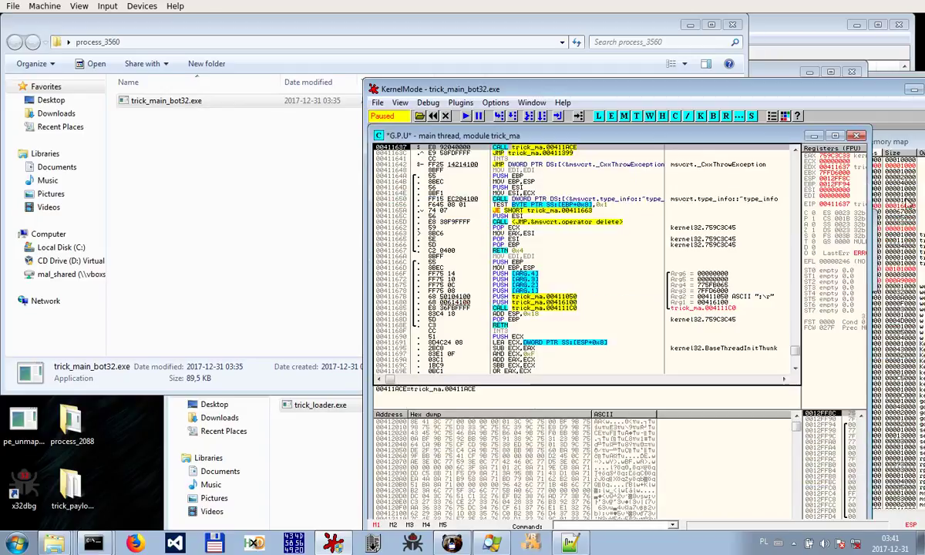
Maximize OllyDbg, list all intermodular calls of trick_main_bot32.exe, examine the API functions called, and close the list
{"action": "double_click", "coordinate": [759, 93]}
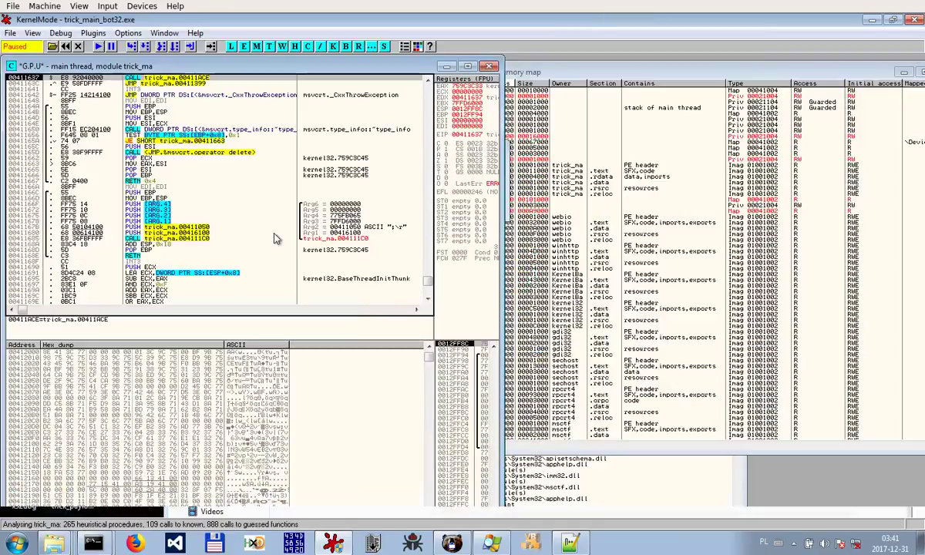
{"action": "right_click", "coordinate": [290, 168]}
{"action": "mouse_move", "coordinate": [384, 367]}
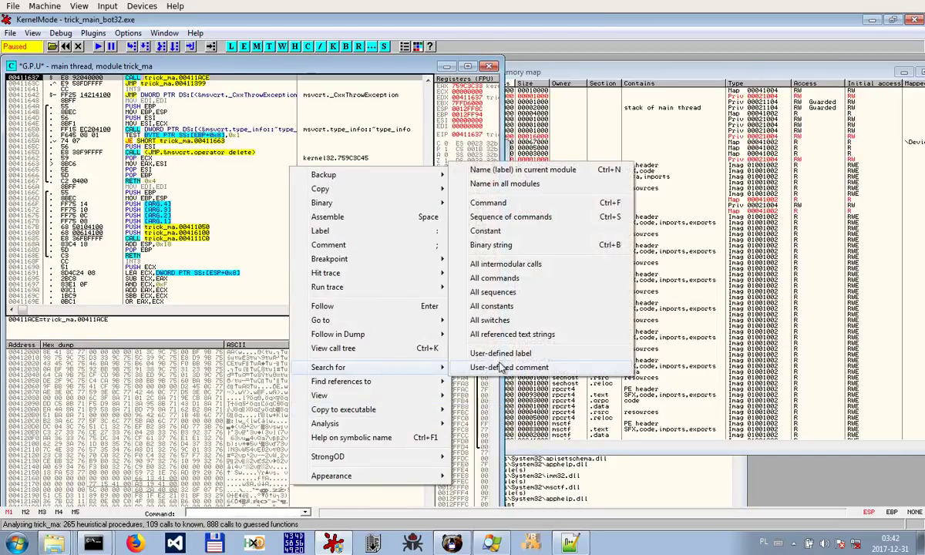
{"action": "left_click", "coordinate": [515, 264]}
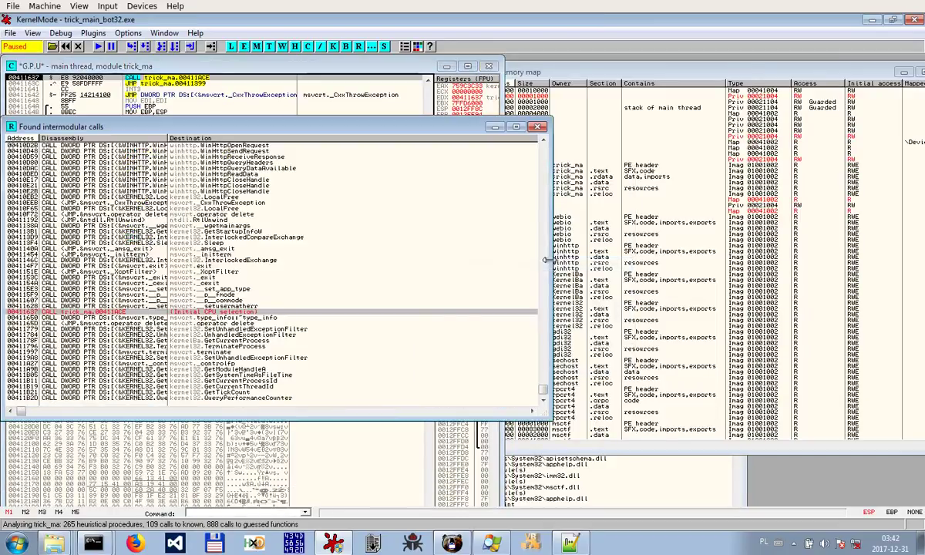
{"action": "scroll", "coordinate": [358, 278], "scroll_direction": "up", "scroll_amount": 6}
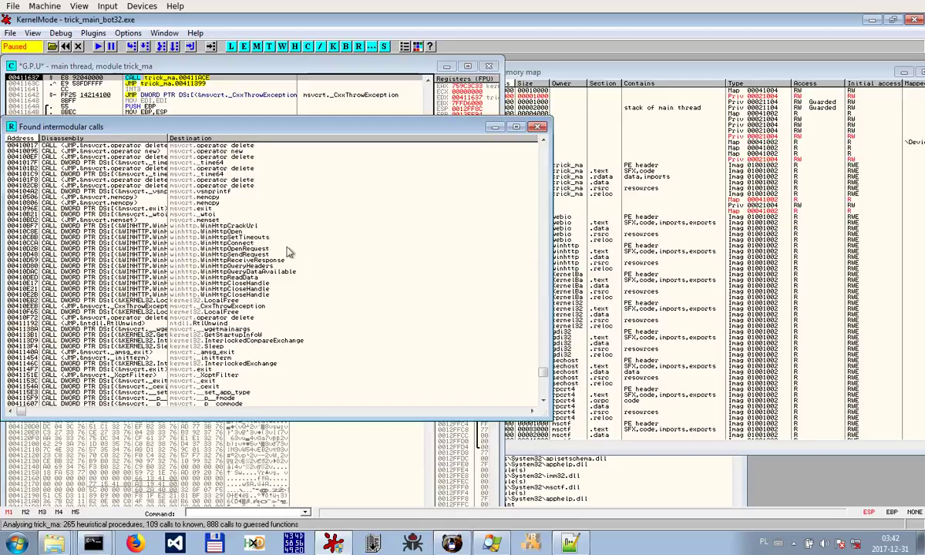
{"action": "scroll", "coordinate": [246, 169], "scroll_direction": "up", "scroll_amount": 10}
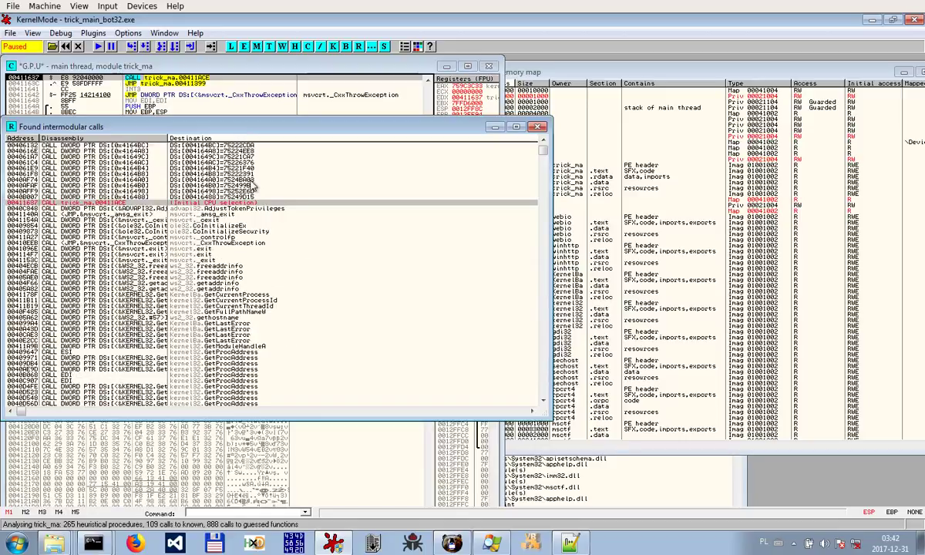
{"action": "scroll", "coordinate": [252, 185], "scroll_direction": "down", "scroll_amount": 13}
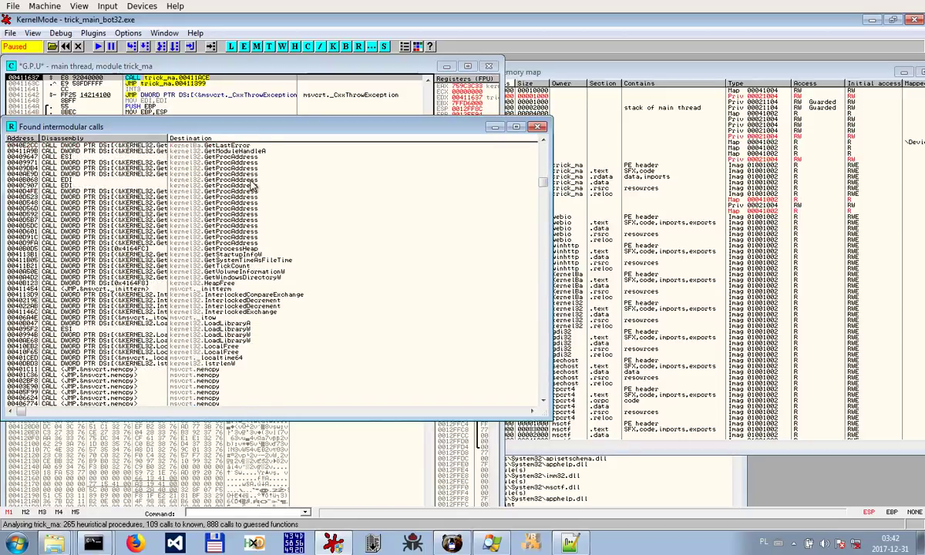
{"action": "scroll", "coordinate": [252, 185], "scroll_direction": "down", "scroll_amount": 15}
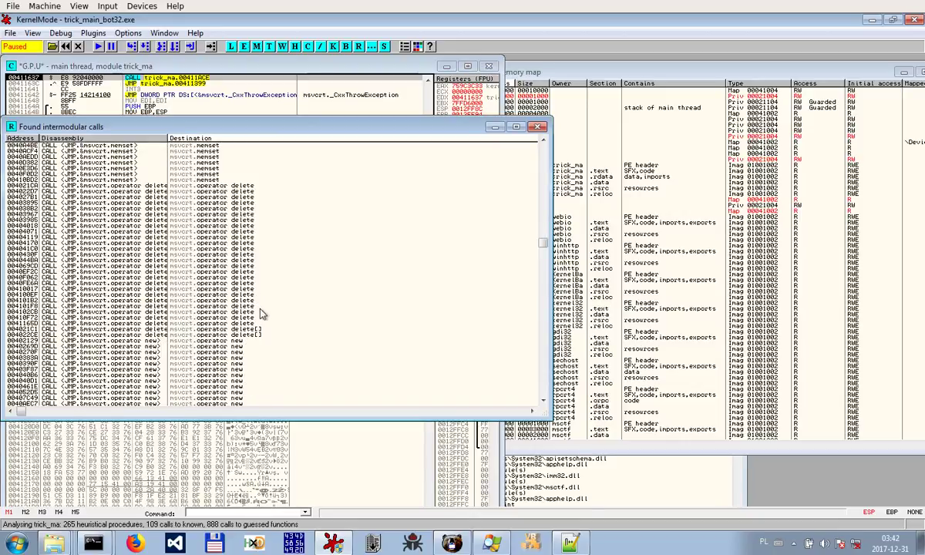
{"action": "left_click_drag", "start_coordinate": [544, 247], "coordinate": [535, 121]}
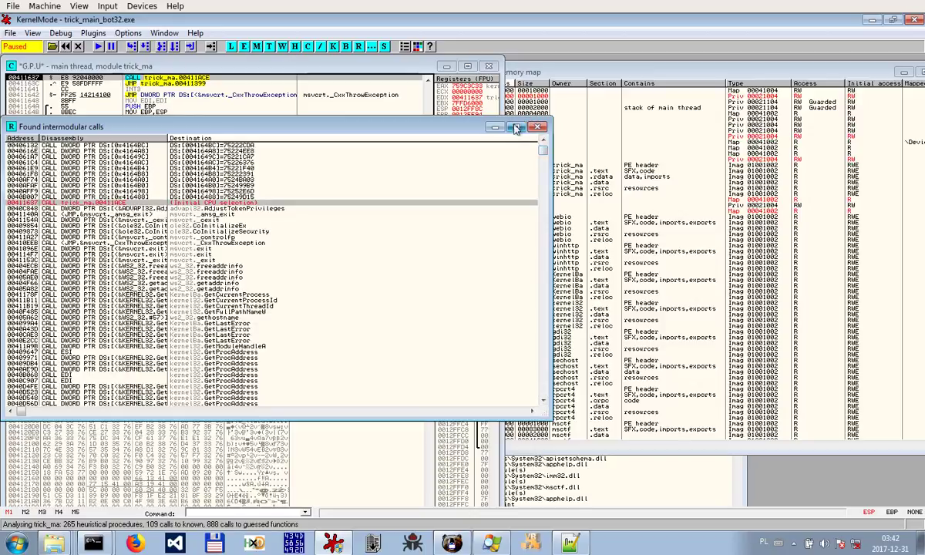
{"action": "left_click", "coordinate": [538, 127]}
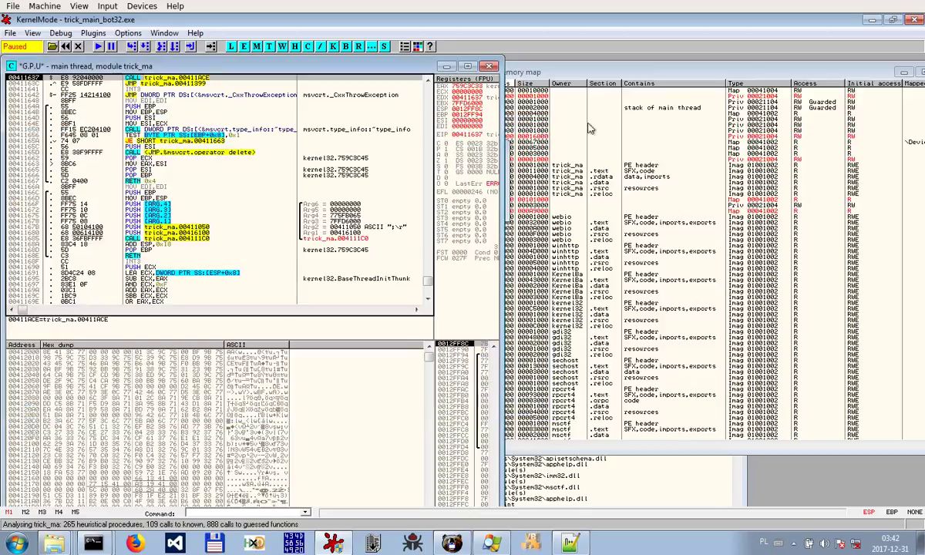
Minimize OllyDbg and switch to PE-bear with trick_main_bot32.exe loaded
{"action": "left_click", "coordinate": [872, 19]}
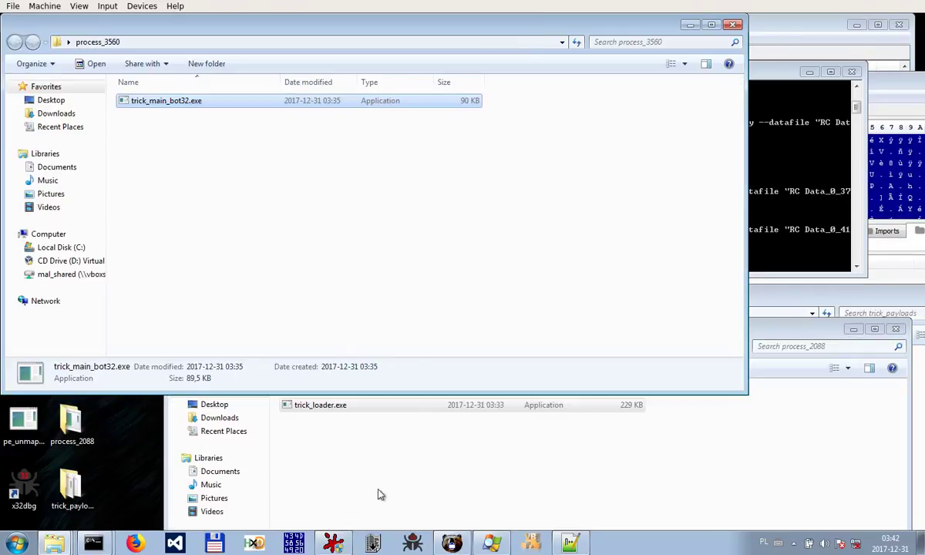
{"action": "left_click", "coordinate": [452, 543]}
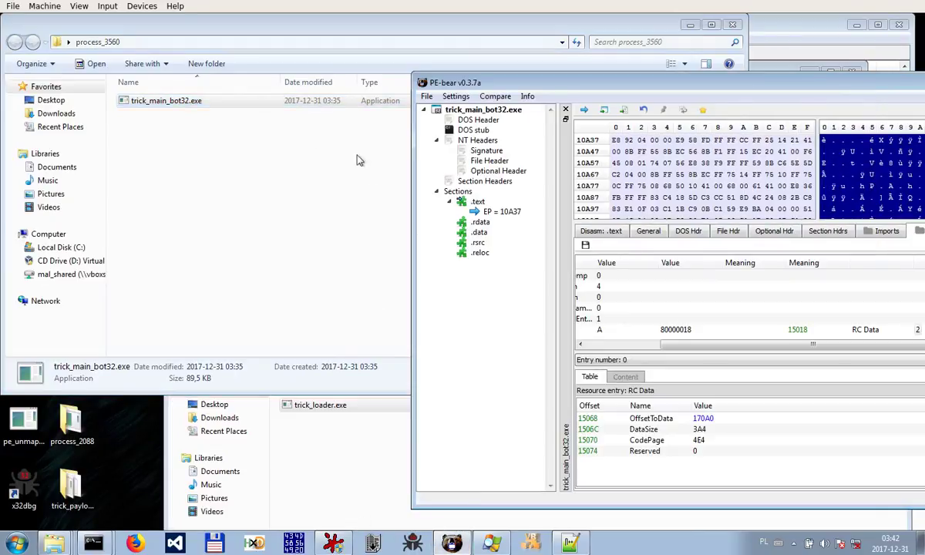
Unload the current module and load trick_main_bot32.exe from the process_3560 folder into PE-bear, using the maximized window
{"action": "right_click", "coordinate": [447, 141]}
{"action": "left_click", "coordinate": [482, 246]}
{"action": "left_click_drag", "start_coordinate": [184, 108], "coordinate": [673, 146]}
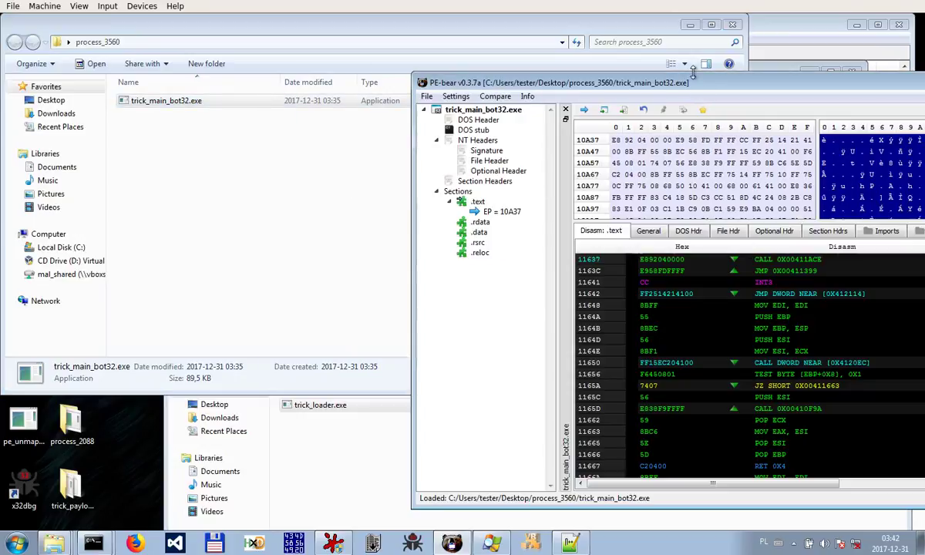
{"action": "double_click", "coordinate": [696, 85]}
Show the imports of trick_main_bot32.exe and examine the functions imported from WINHTTP.dll, ntdll.dll, msvcrt.dll and KERNEL32.dll
{"action": "left_click", "coordinate": [470, 191]}
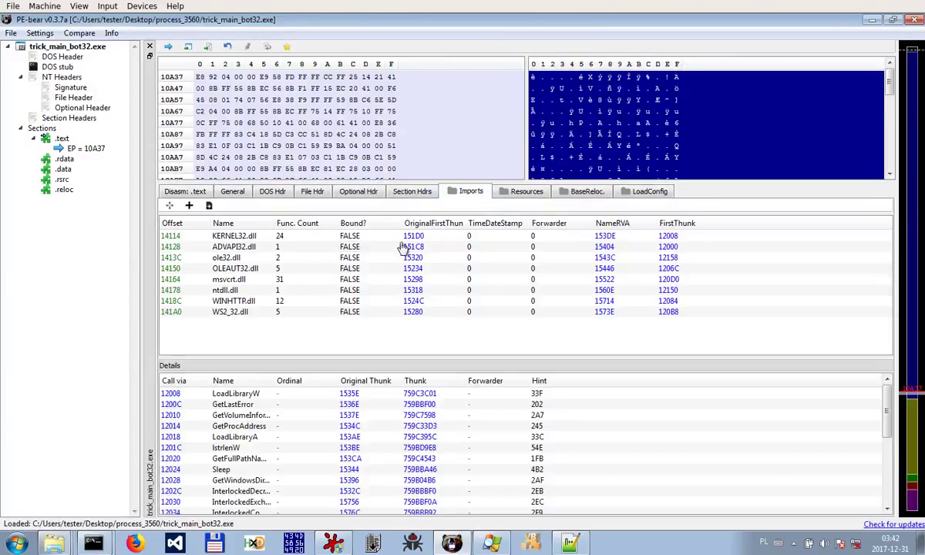
{"action": "left_click", "coordinate": [234, 301]}
{"action": "left_click", "coordinate": [231, 290]}
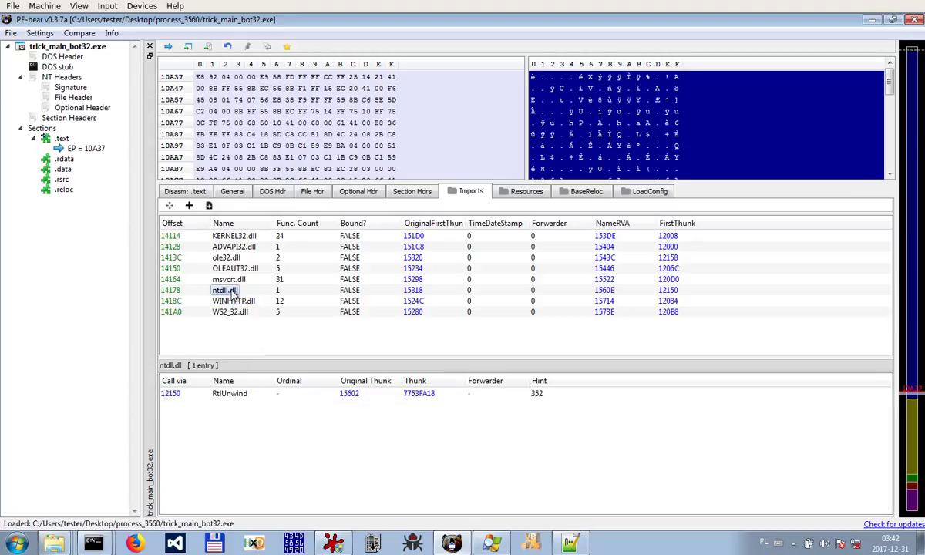
{"action": "left_click", "coordinate": [222, 279]}
{"action": "left_click", "coordinate": [230, 292]}
{"action": "left_click", "coordinate": [233, 237]}
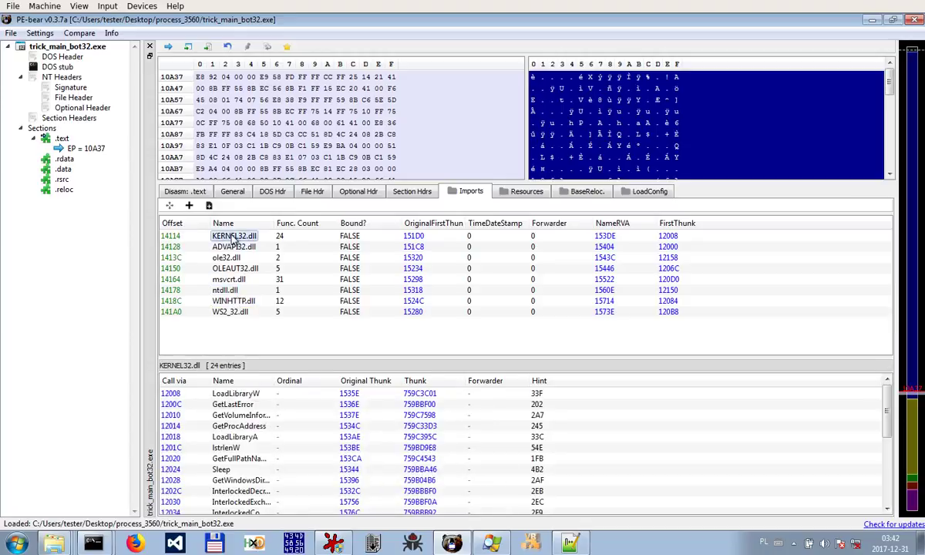
{"action": "scroll", "coordinate": [339, 449], "scroll_direction": "down", "scroll_amount": 5}
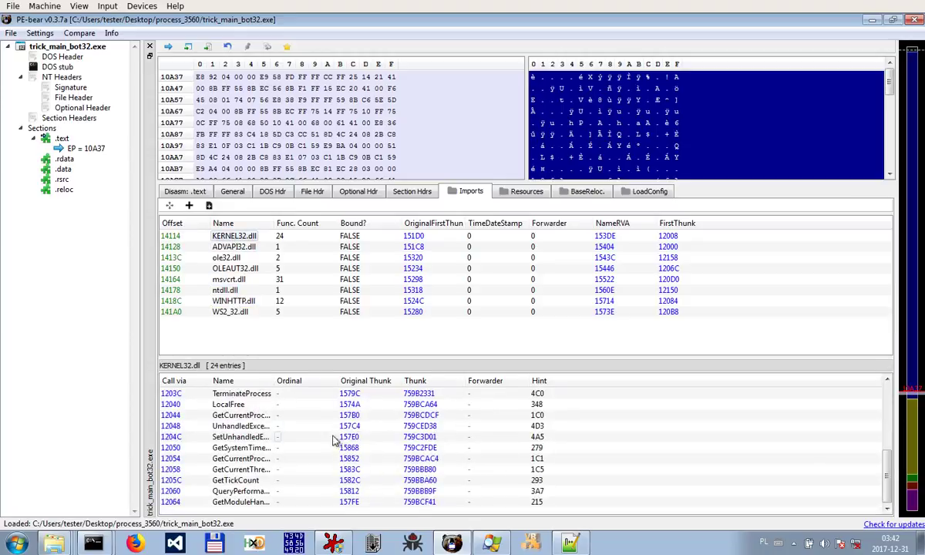
Go through the remaining imported libraries in order, from ADVAPI32.dll to WS2_32.dll, reviewing each one's functions
{"action": "left_click", "coordinate": [223, 248]}
{"action": "left_click", "coordinate": [227, 258]}
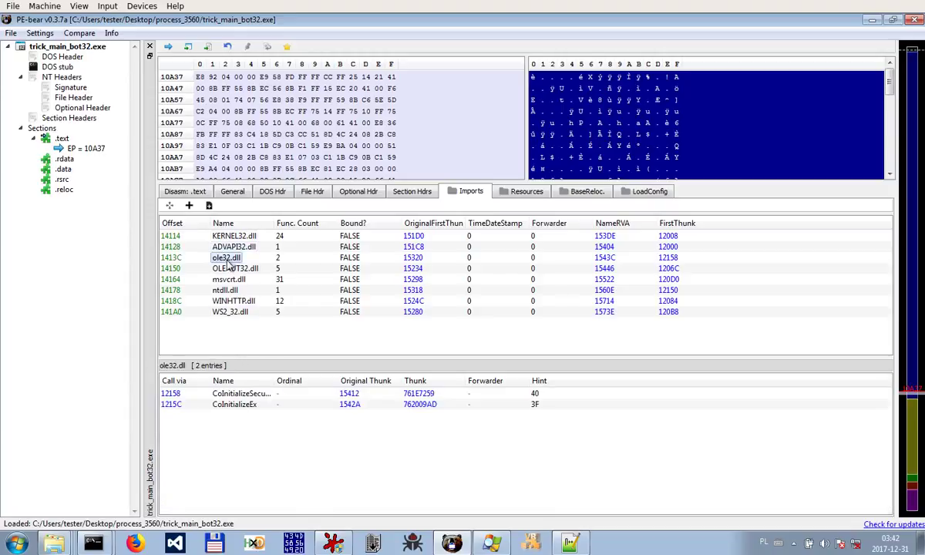
{"action": "left_click", "coordinate": [230, 269]}
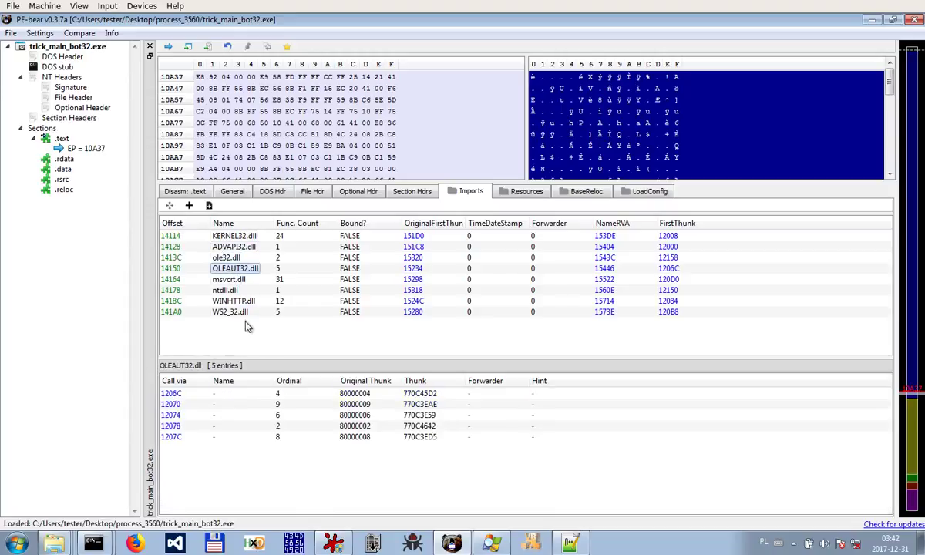
{"action": "left_click", "coordinate": [228, 280]}
{"action": "scroll", "coordinate": [289, 471], "scroll_direction": "down", "scroll_amount": 7}
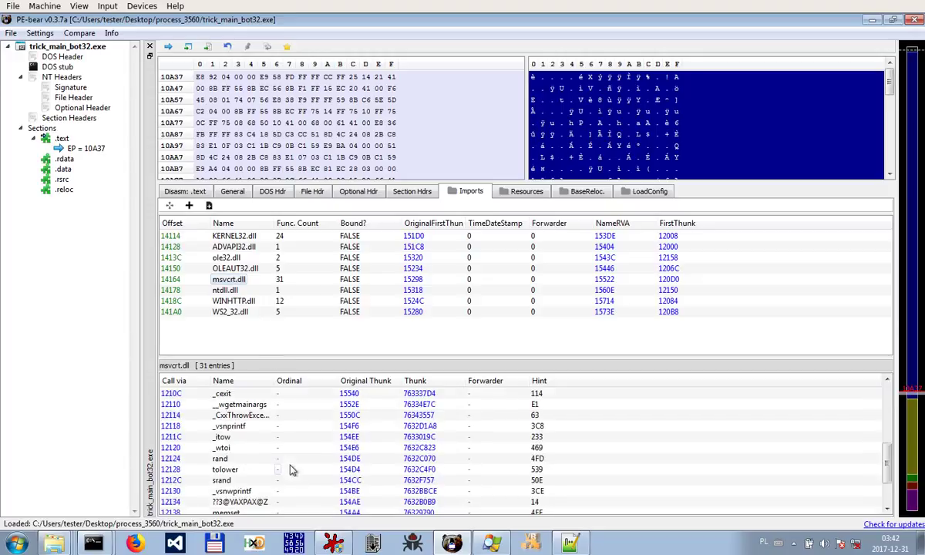
{"action": "left_click", "coordinate": [223, 290]}
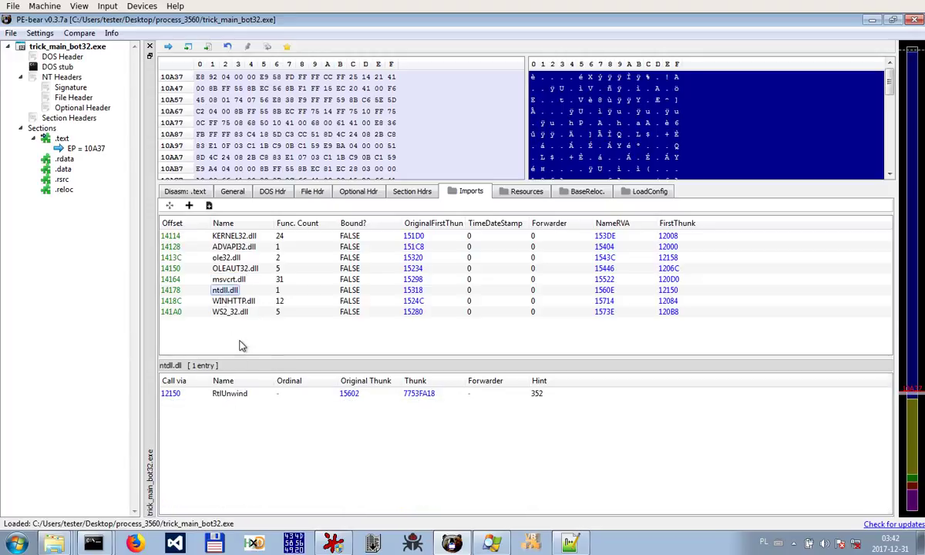
{"action": "left_click", "coordinate": [230, 302]}
{"action": "left_click", "coordinate": [230, 312]}
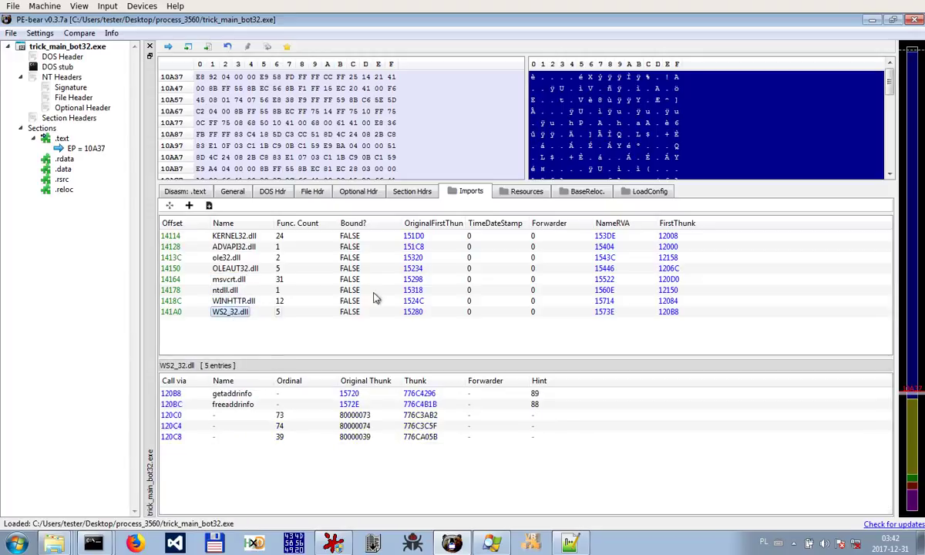
Minimize PE-bear, close the process_2088 folder window and minimize the process_3560 folder window
{"action": "left_click", "coordinate": [870, 21]}
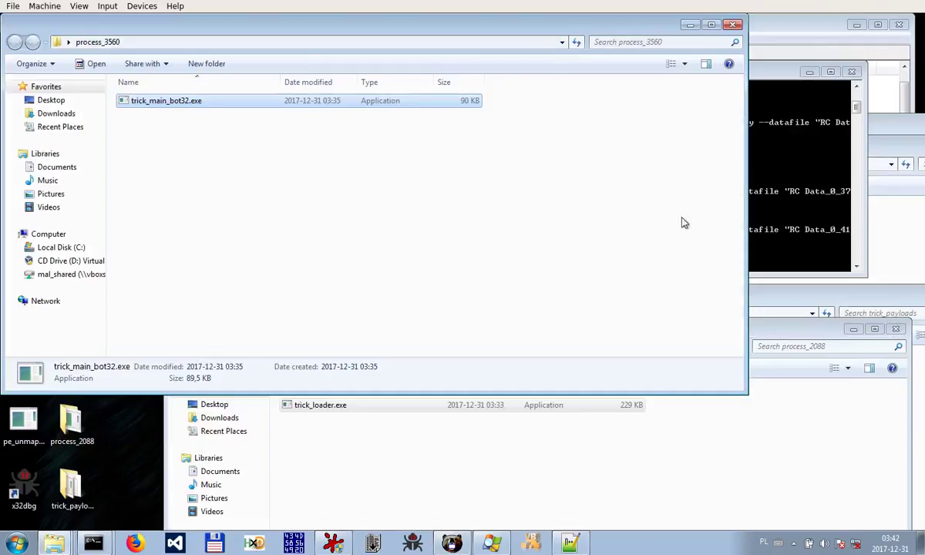
{"action": "left_click", "coordinate": [628, 457]}
{"action": "left_click", "coordinate": [896, 330]}
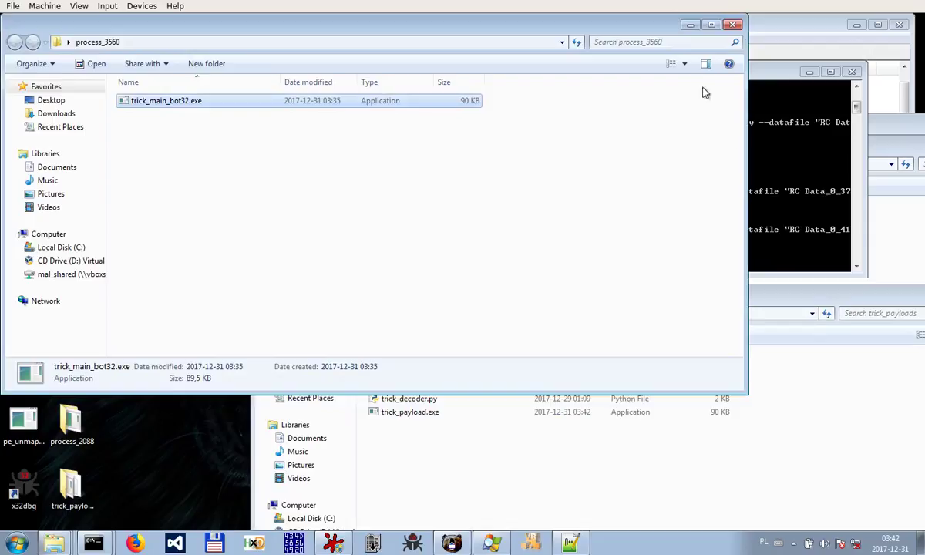
{"action": "left_click", "coordinate": [691, 26]}
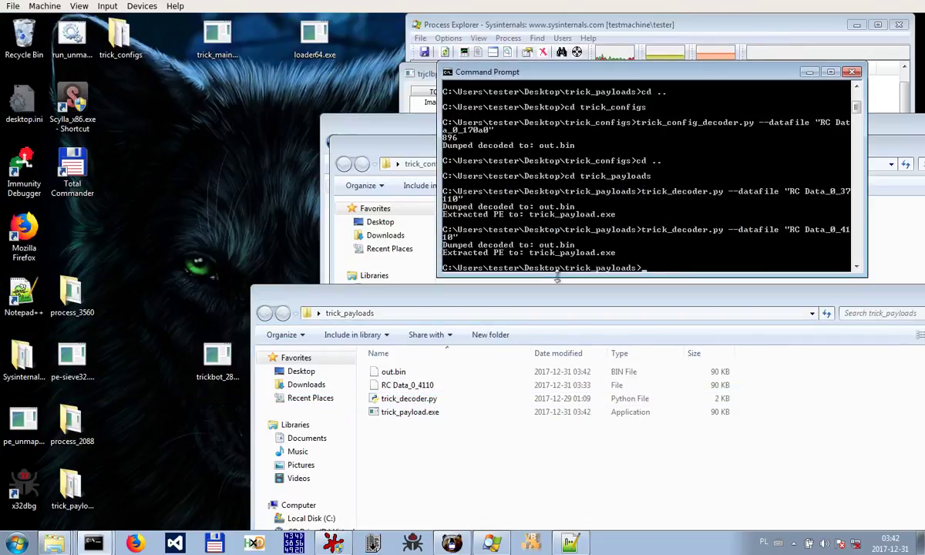
Load trick_payload.exe from the trick_payloads folder into PE-bear alongside trick_main_bot32.exe
{"action": "left_click", "coordinate": [432, 413]}
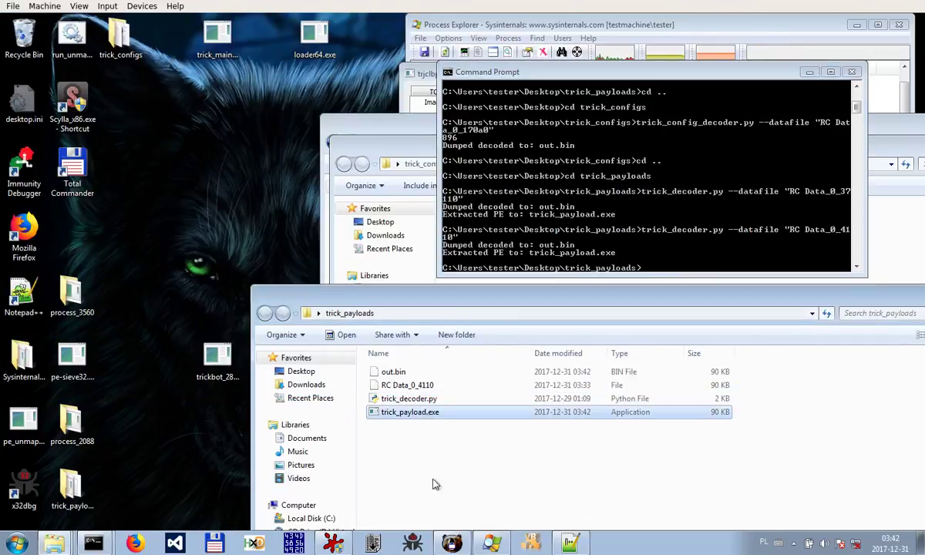
{"action": "left_click", "coordinate": [452, 542]}
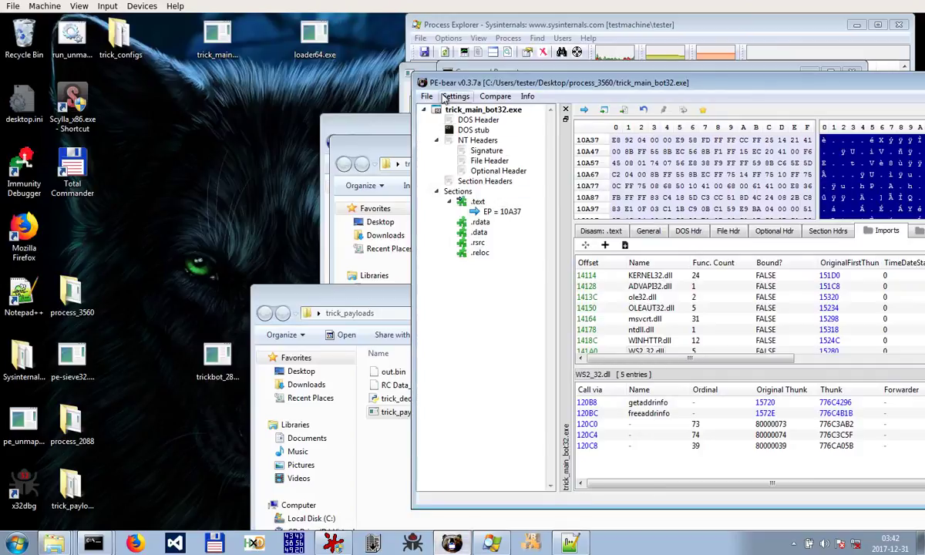
{"action": "left_click_drag", "start_coordinate": [392, 413], "coordinate": [500, 373]}
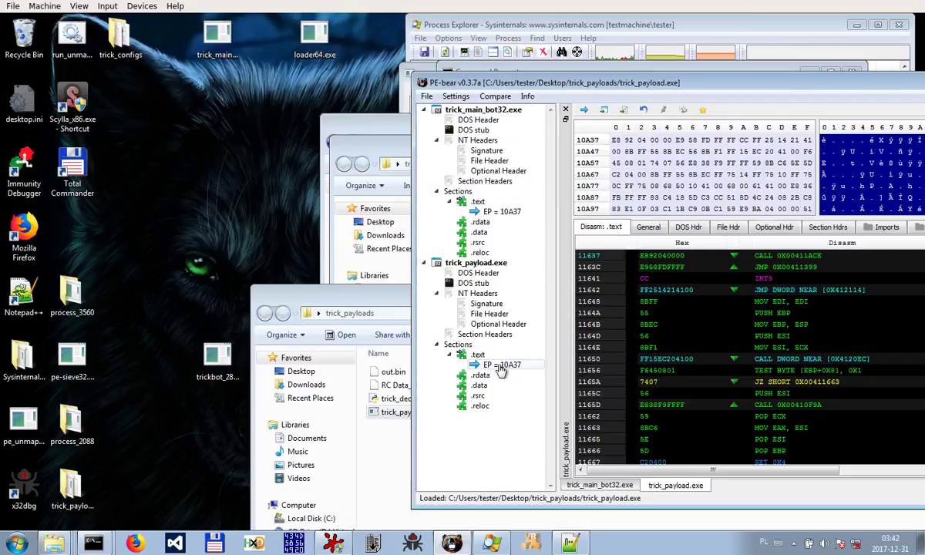
Put the trick_payloads folder window away, view both loaded modules in PE-bear, and maximize it on trick_payload.exe's entry point
{"action": "left_click", "coordinate": [397, 436]}
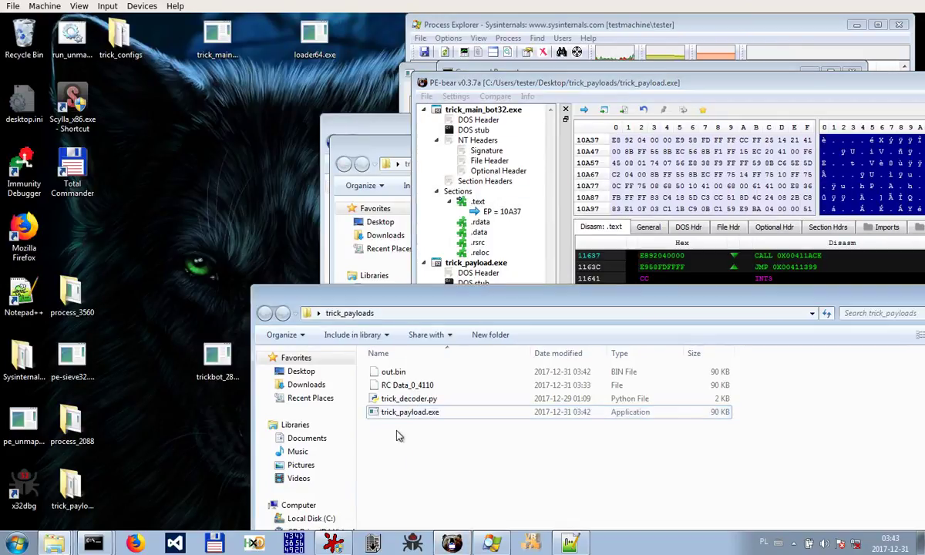
{"action": "left_click_drag", "start_coordinate": [482, 292], "coordinate": [257, 177]}
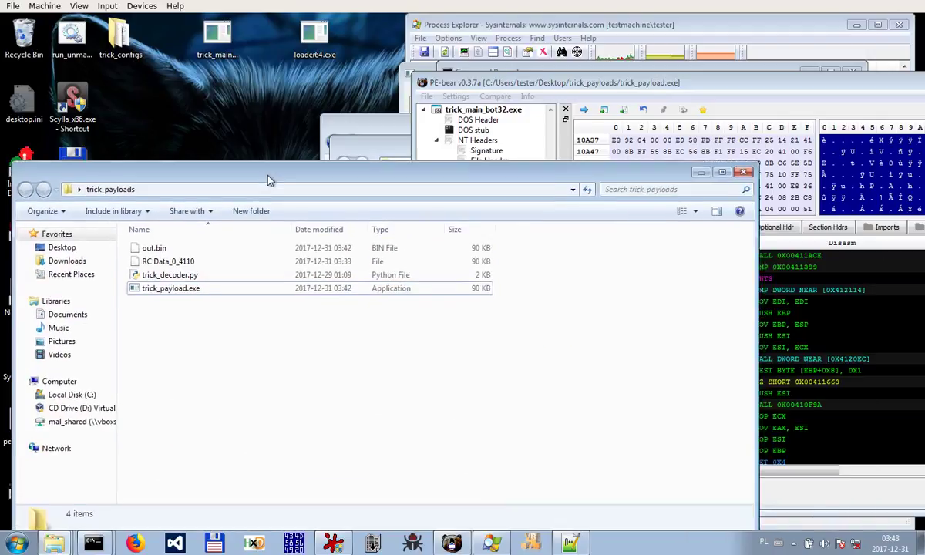
{"action": "left_click", "coordinate": [714, 183]}
{"action": "left_click_drag", "start_coordinate": [653, 83], "coordinate": [480, 39]}
{"action": "left_click", "coordinate": [303, 67]}
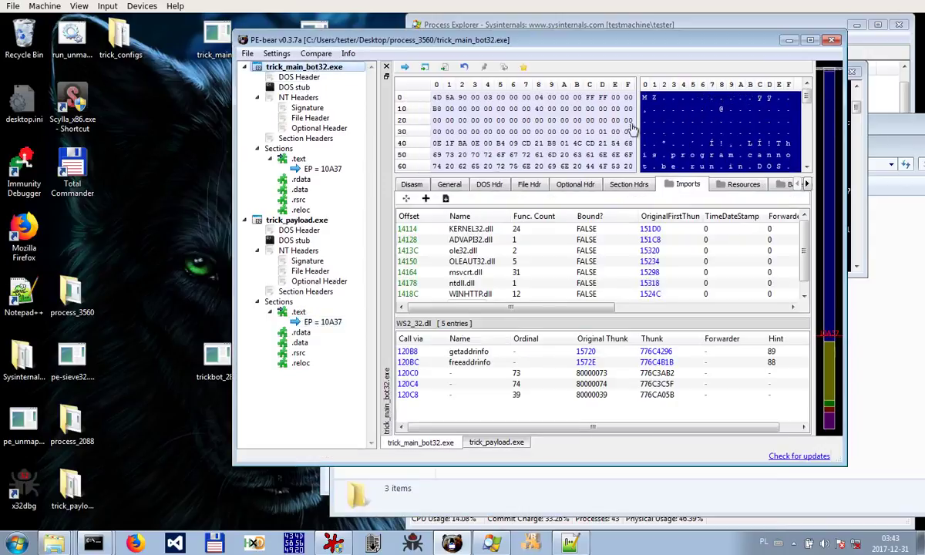
{"action": "left_click", "coordinate": [336, 322]}
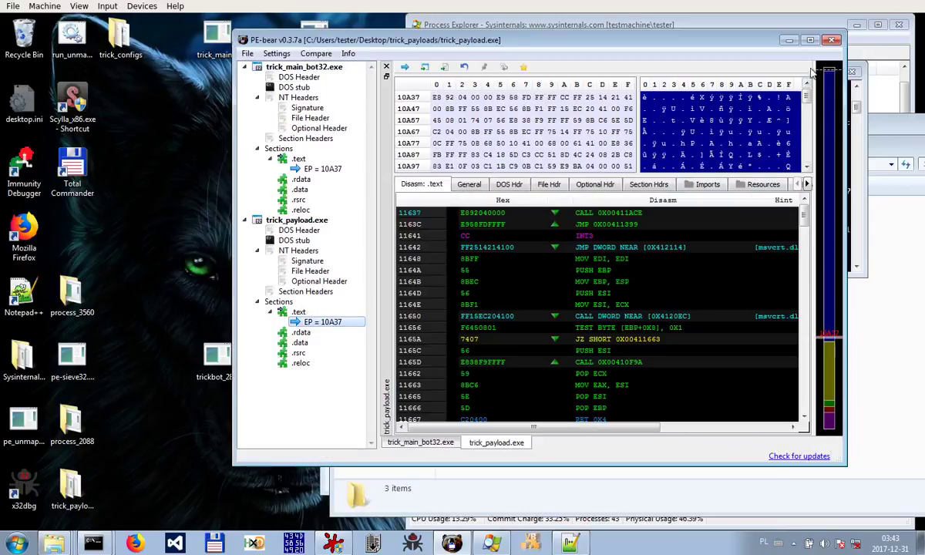
{"action": "left_click", "coordinate": [810, 40]}
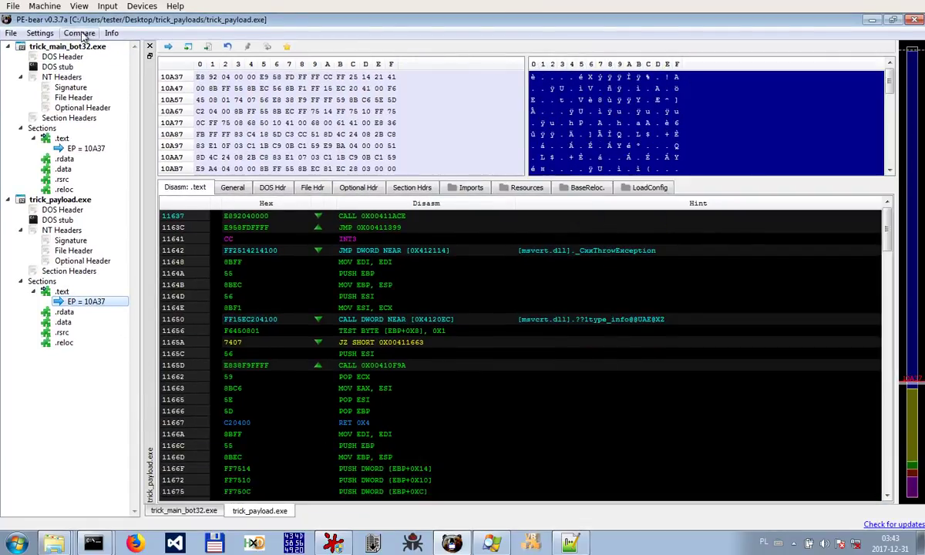
Open a comparison with trick_main_bot32.exe from process_3560 on one side and trick_payload.exe on the other
{"action": "left_click", "coordinate": [79, 33]}
{"action": "left_click", "coordinate": [266, 109]}
{"action": "left_click", "coordinate": [257, 127]}
{"action": "left_click", "coordinate": [627, 108]}
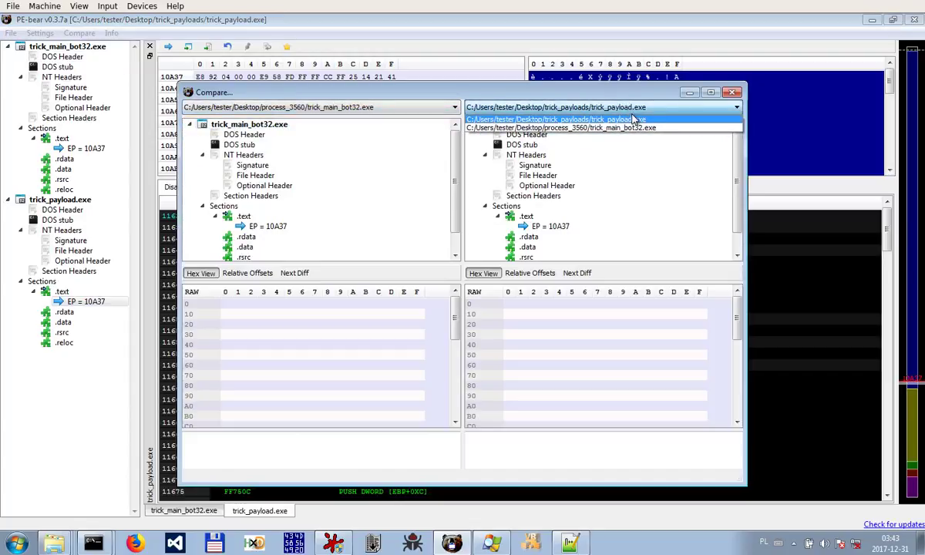
{"action": "left_click", "coordinate": [633, 119]}
Compare trick_main_bot32.exe and trick_payload.exe as whole files and by their .text sections
{"action": "left_click", "coordinate": [250, 124]}
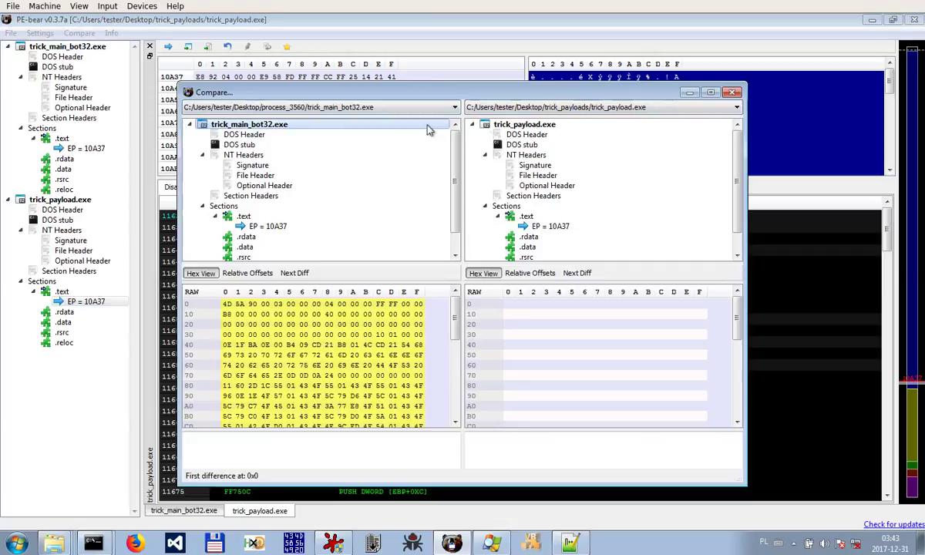
{"action": "left_click", "coordinate": [518, 125]}
{"action": "left_click", "coordinate": [264, 218]}
{"action": "left_click", "coordinate": [525, 217]}
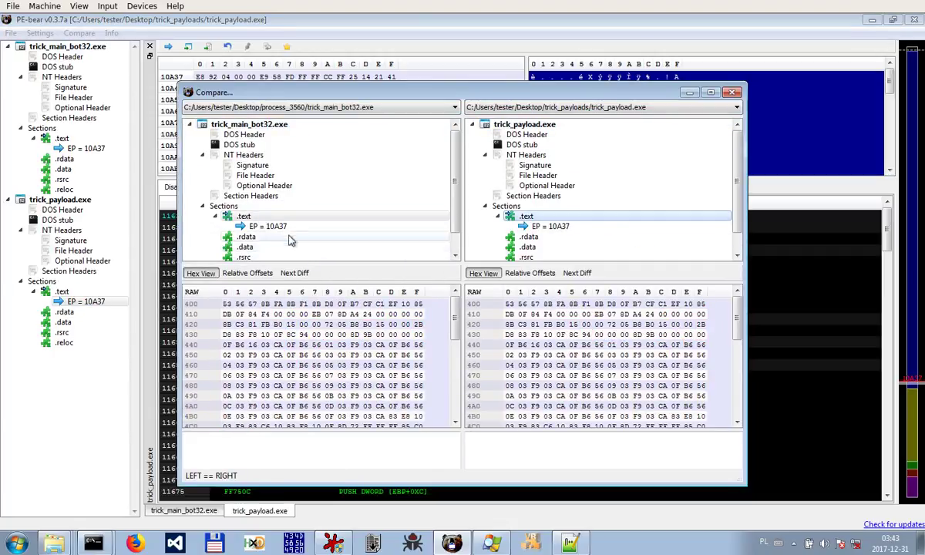
Compare the .rdata and .data sections of both executables and close the comparison
{"action": "left_click", "coordinate": [247, 237]}
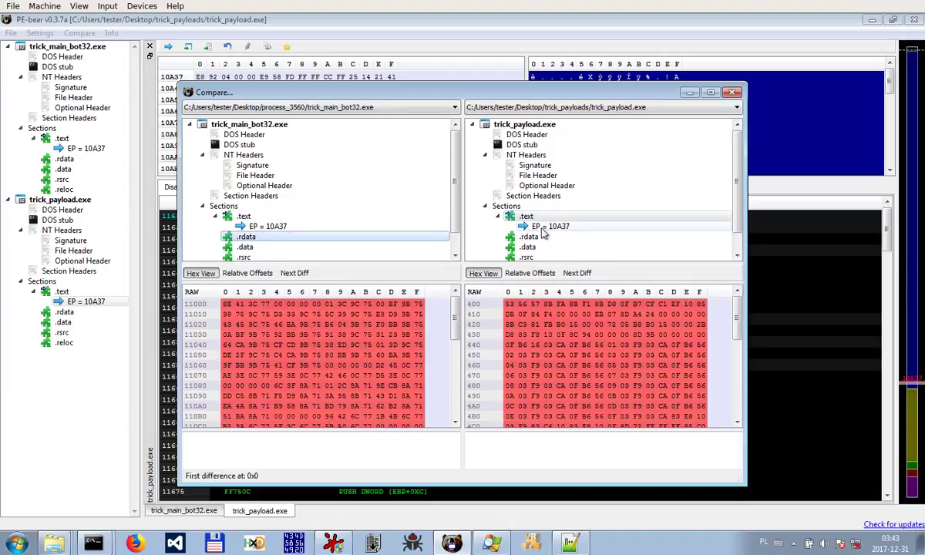
{"action": "left_click", "coordinate": [529, 237]}
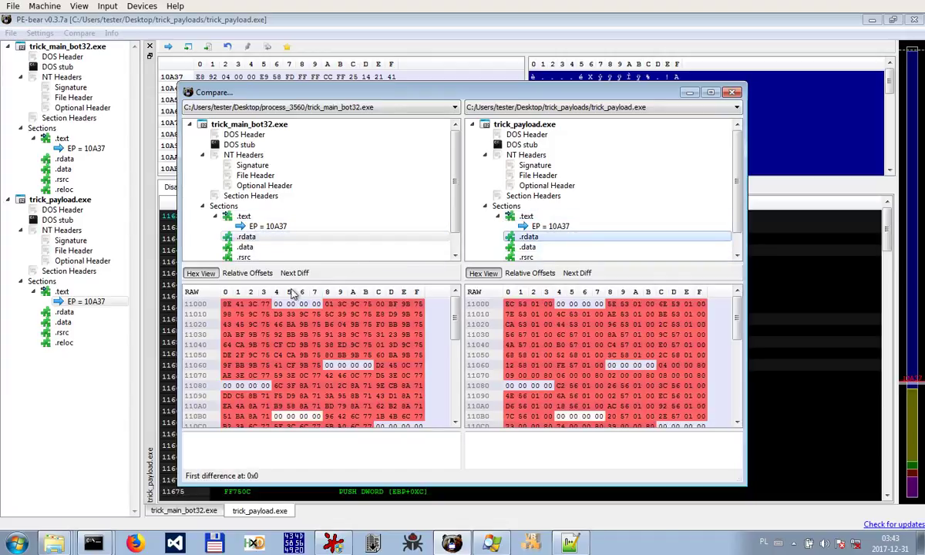
{"action": "left_click", "coordinate": [260, 247]}
{"action": "left_click", "coordinate": [582, 248]}
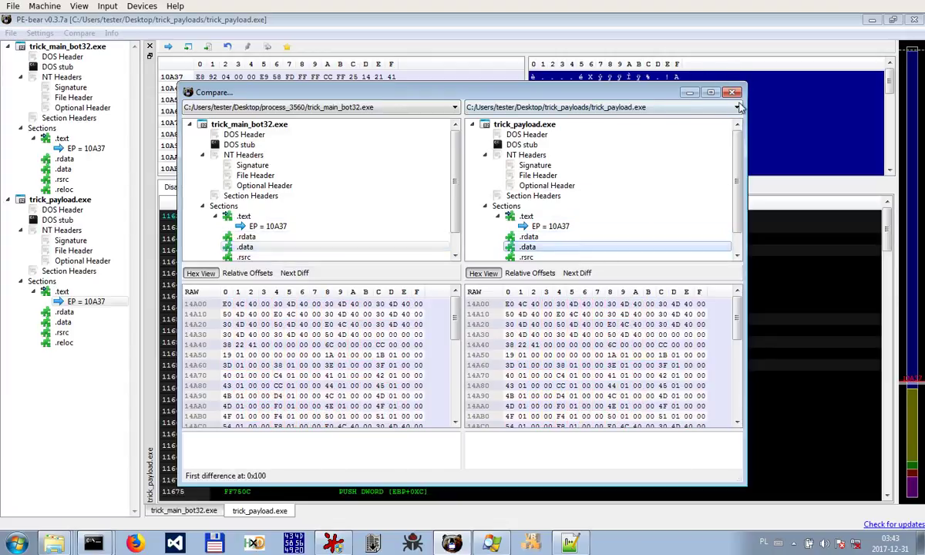
{"action": "left_click", "coordinate": [732, 93]}
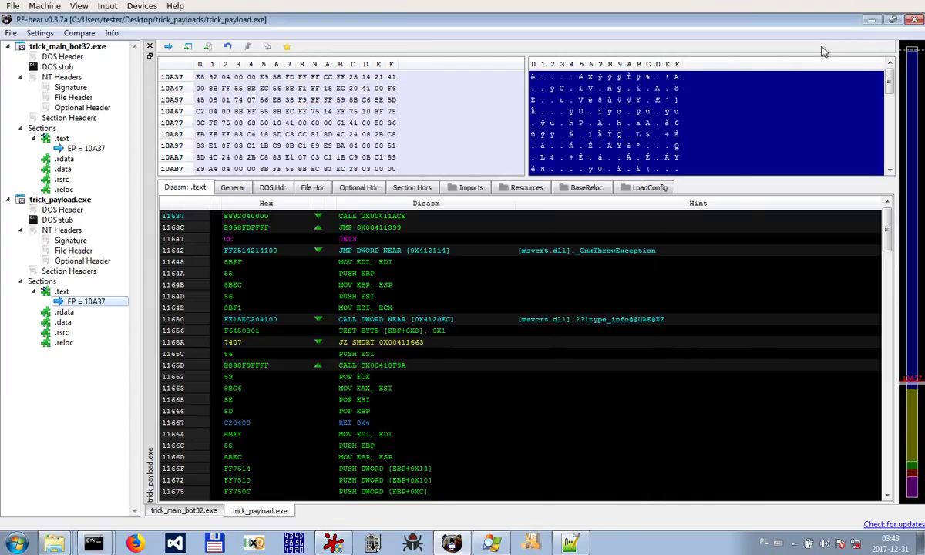
Show the resources of trick_payload.exe and examine its RC Data entries, starting with entry number 0
{"action": "left_click", "coordinate": [532, 188]}
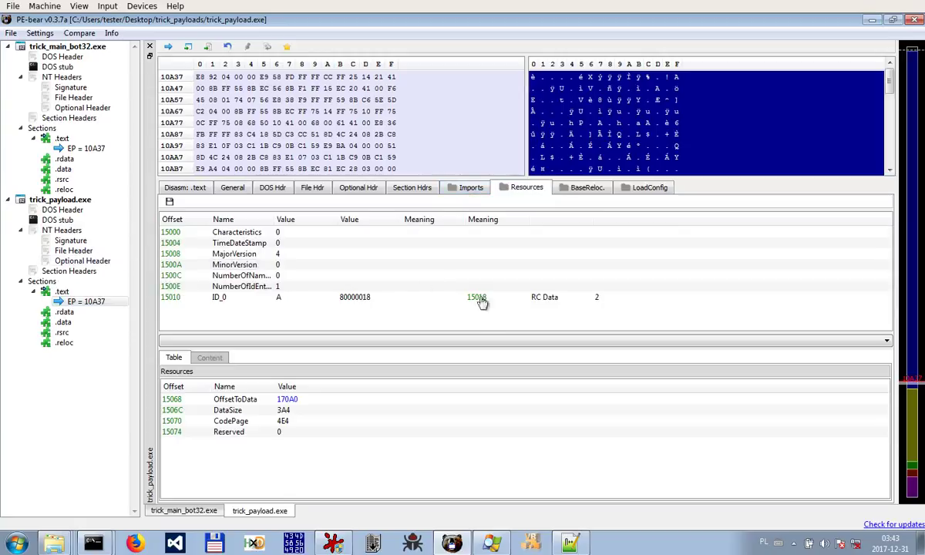
{"action": "left_click", "coordinate": [599, 301]}
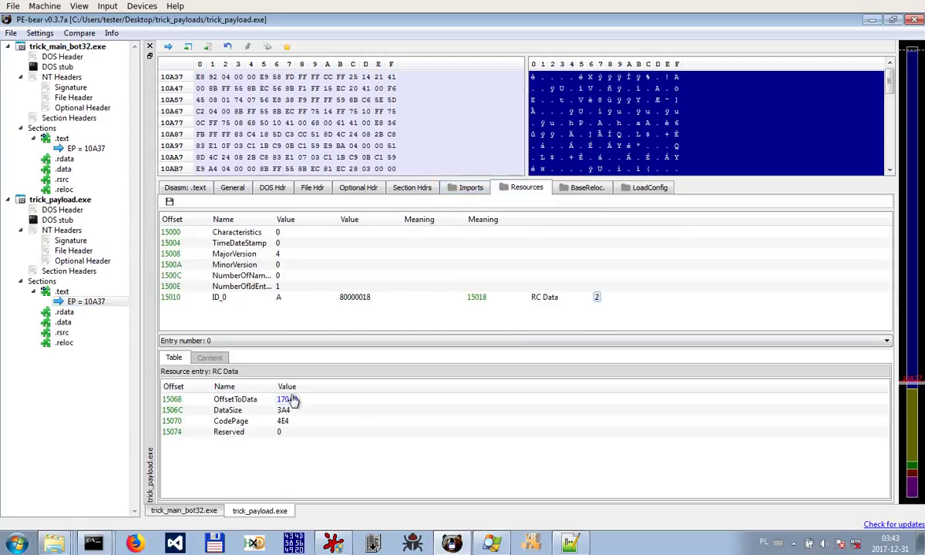